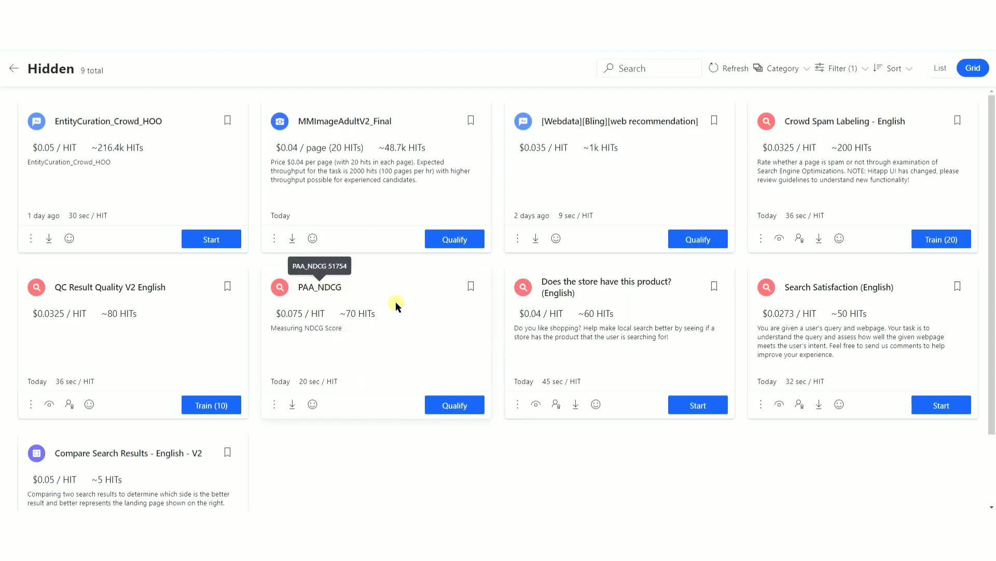
Confirm the guidelines for the PAA_NDCG HIT app, review its qualification conditions and start the qualification test
click(452, 406)
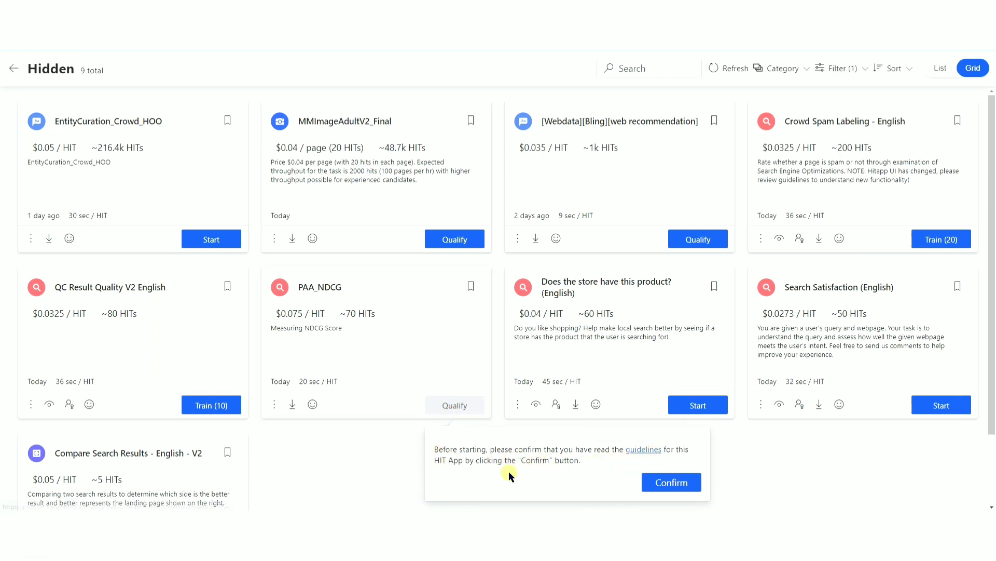
click(666, 484)
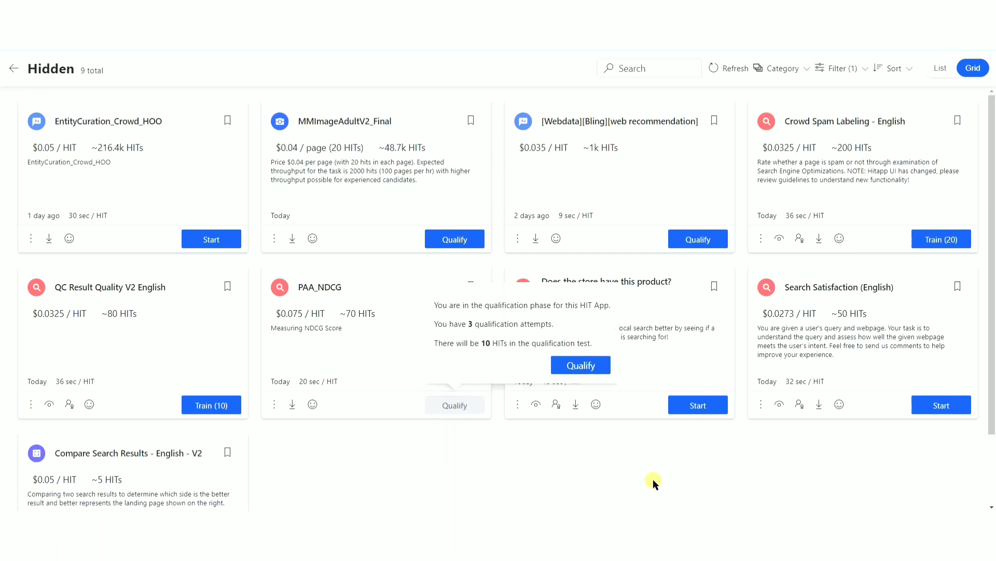
drag(436, 325, 553, 323)
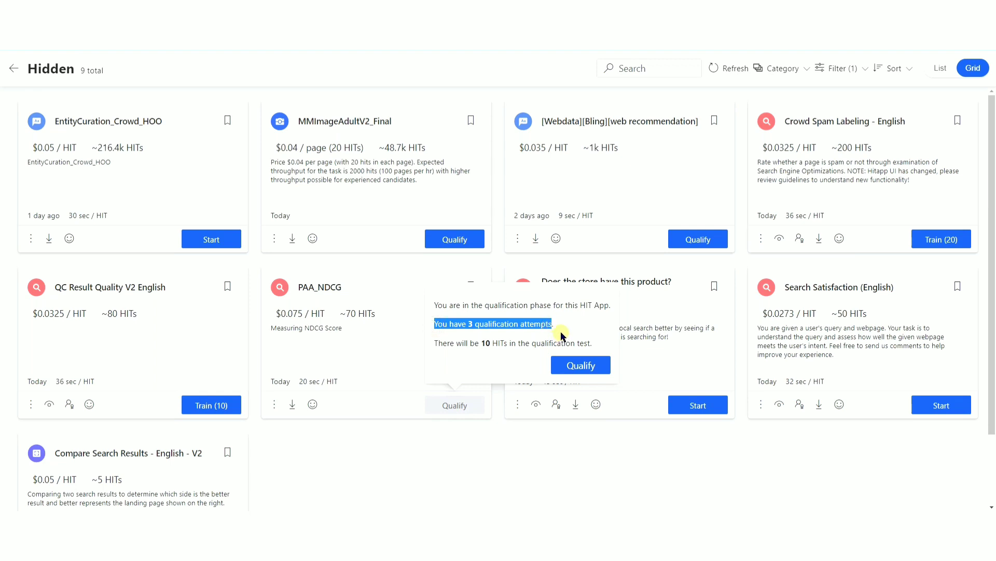
click(561, 335)
drag(438, 343, 582, 343)
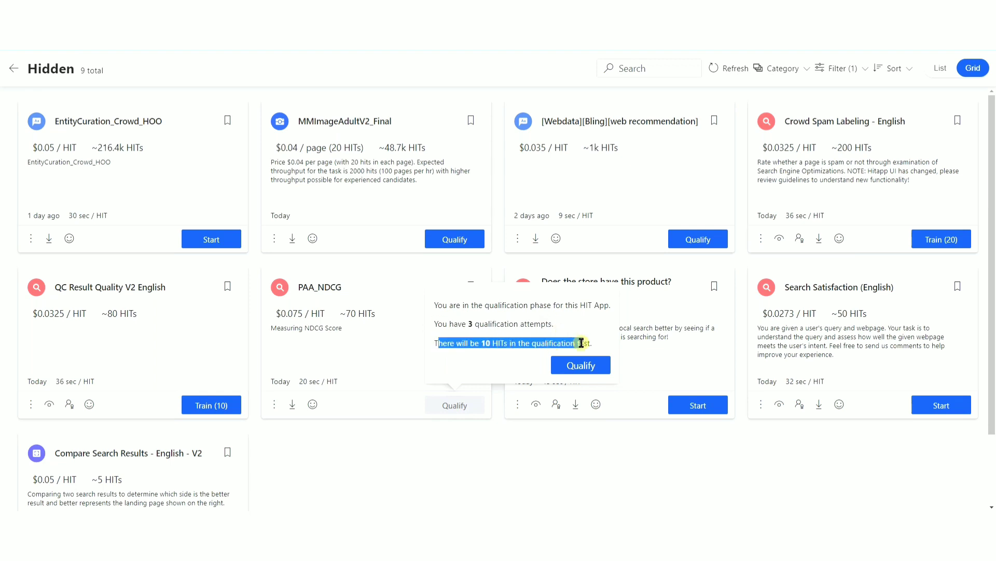
click(594, 338)
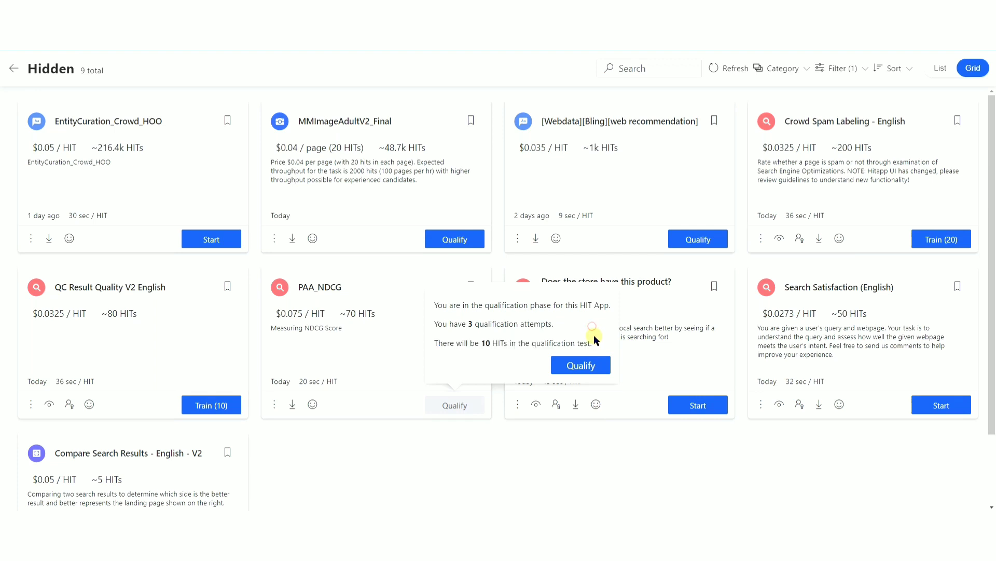
click(587, 366)
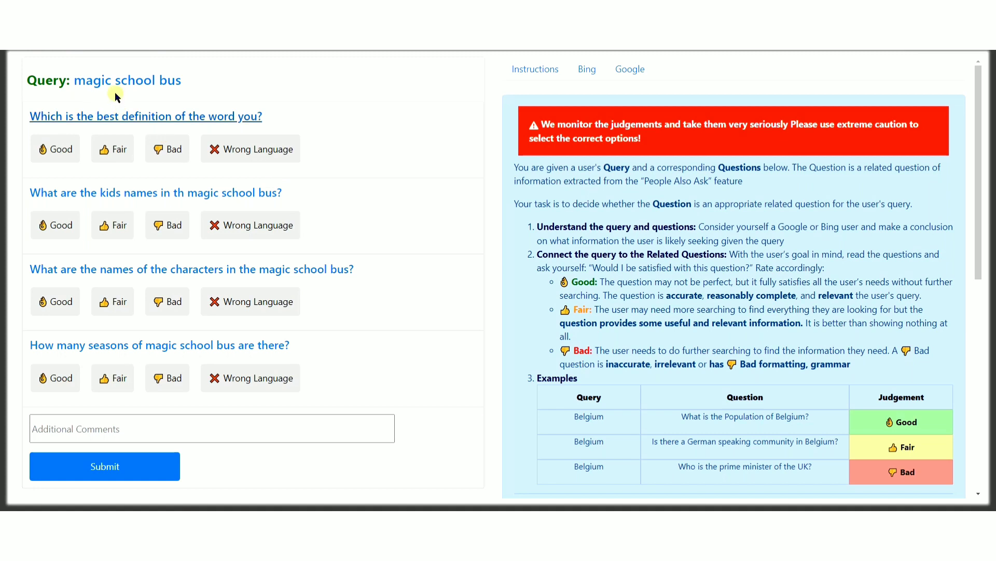
Examine the query "magic school bus", its related questions and the judging instructions with their rating examples
drag(27, 81, 206, 81)
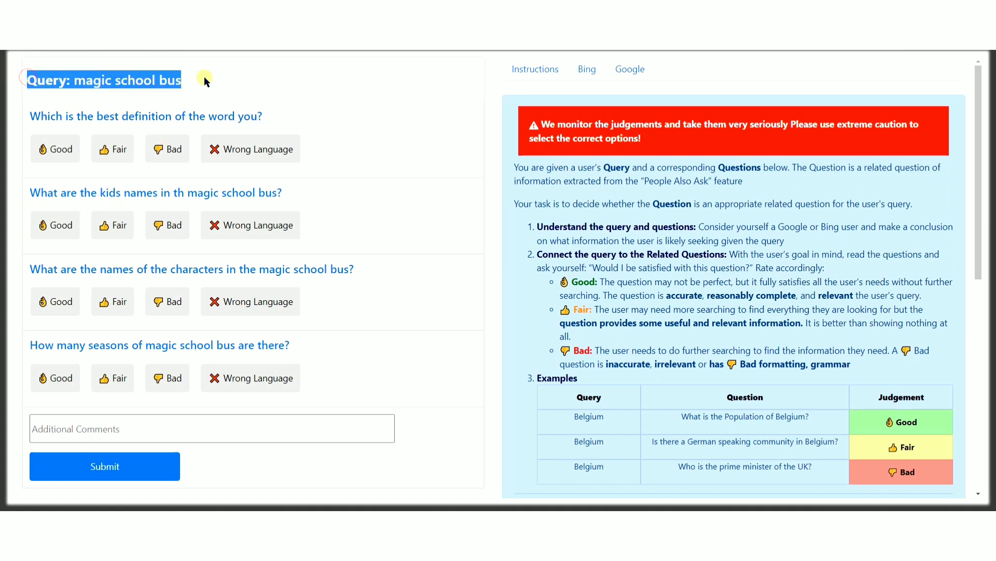
click(128, 117)
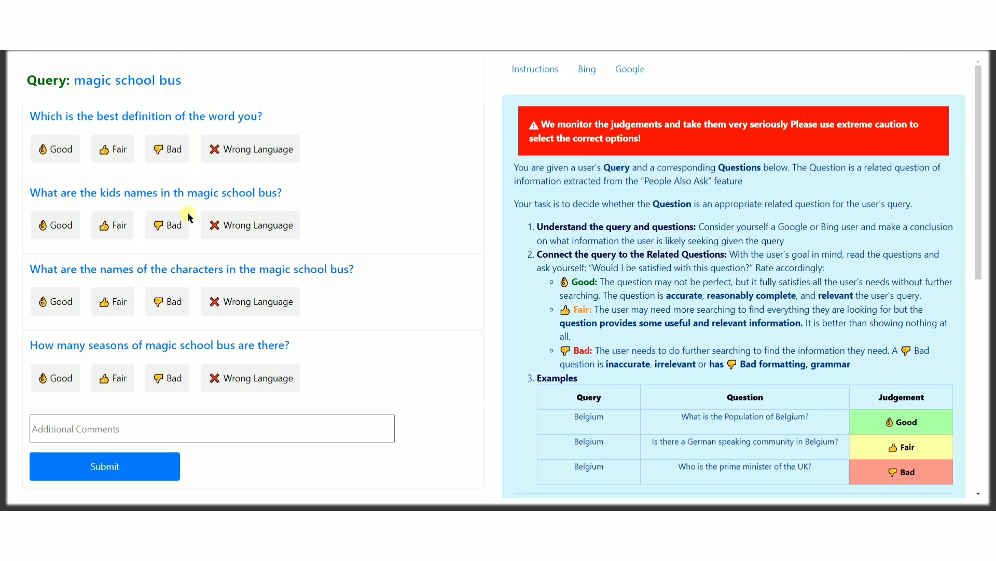
click(101, 429)
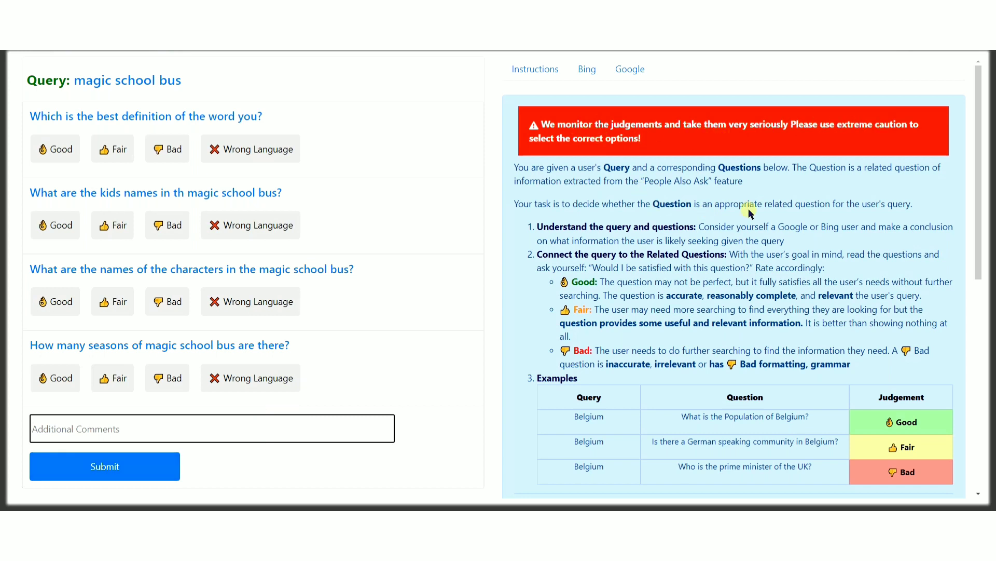
drag(641, 138, 541, 125)
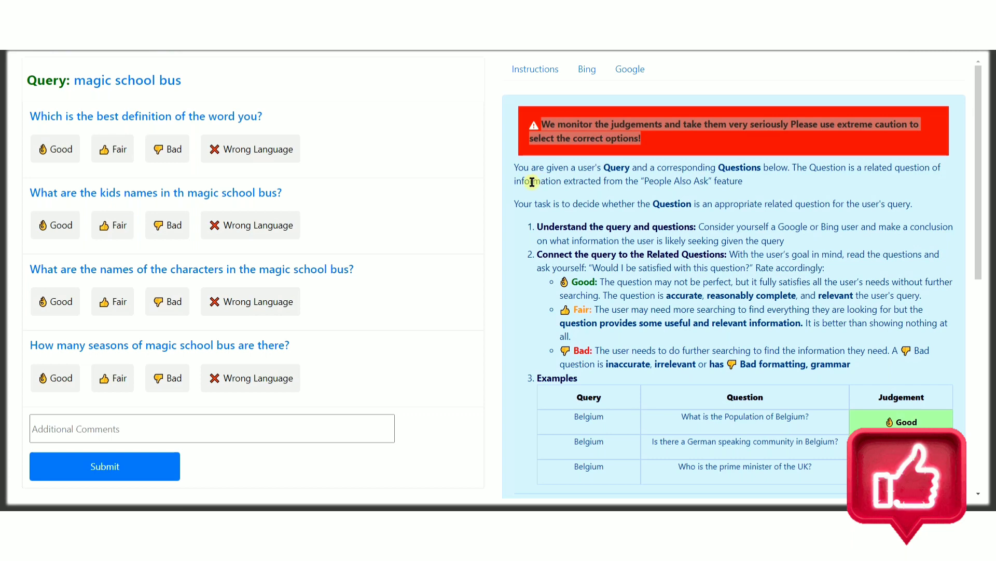
click(571, 192)
scroll(602, 207, down, 1)
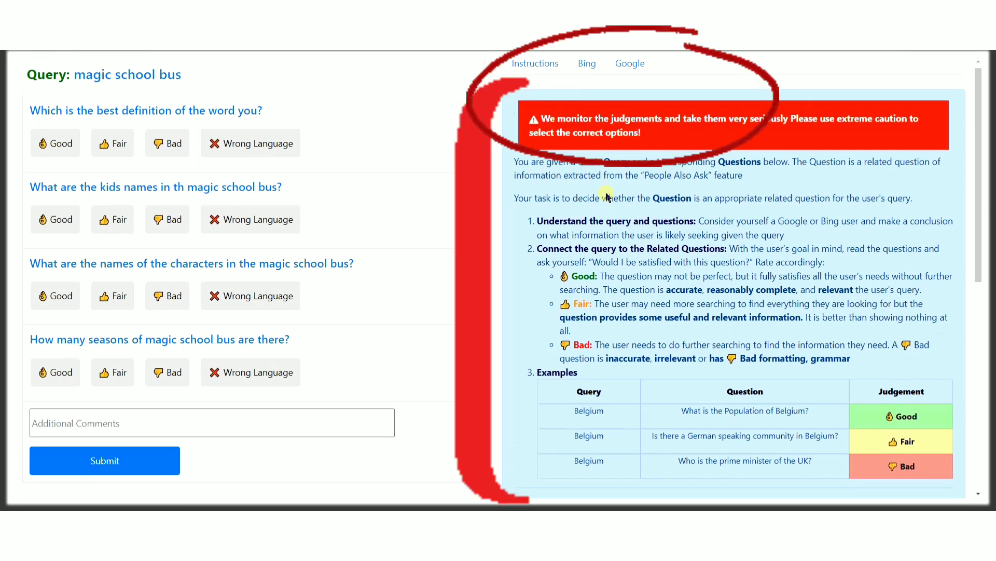
scroll(604, 194, up, 1)
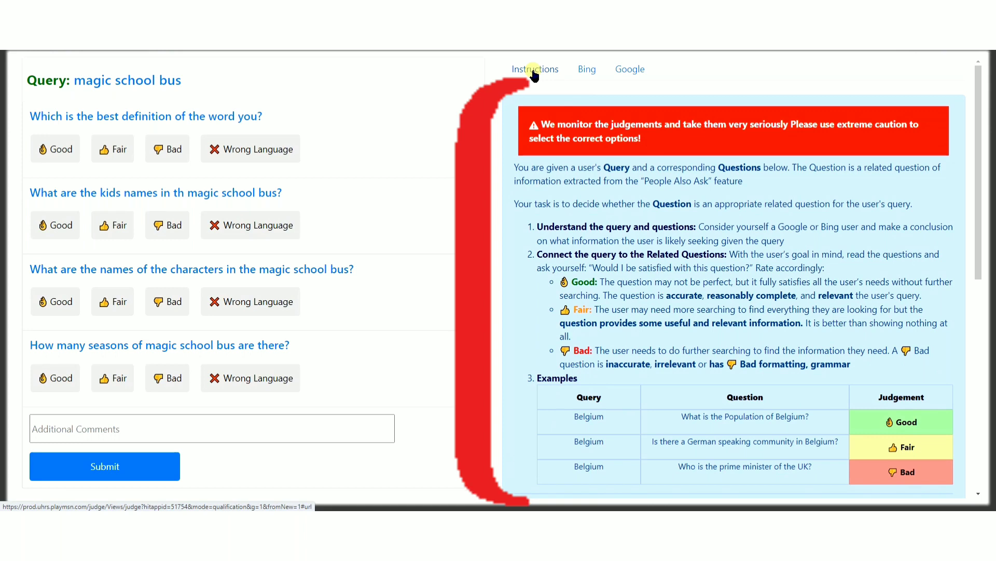
click(533, 72)
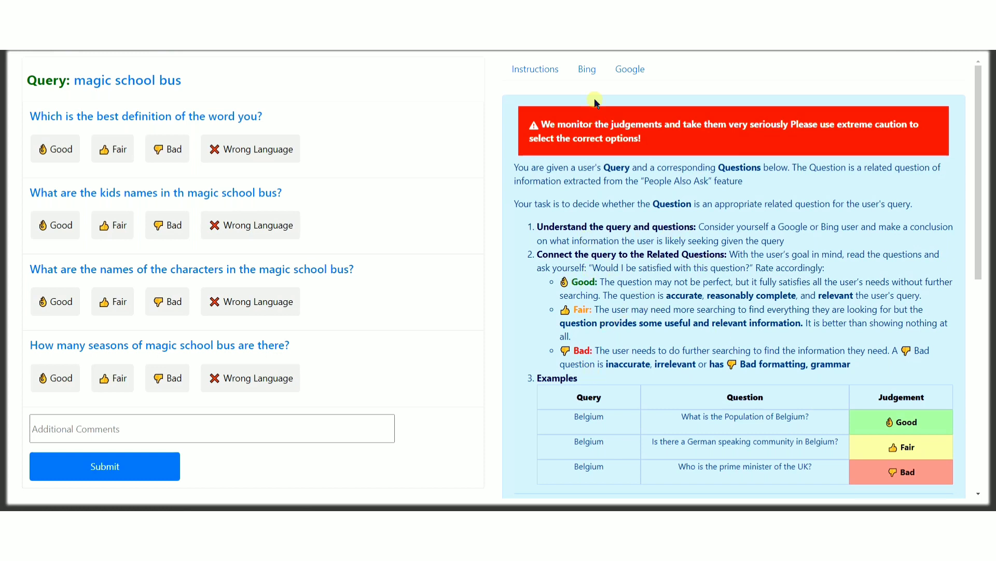
scroll(607, 208, down, 4)
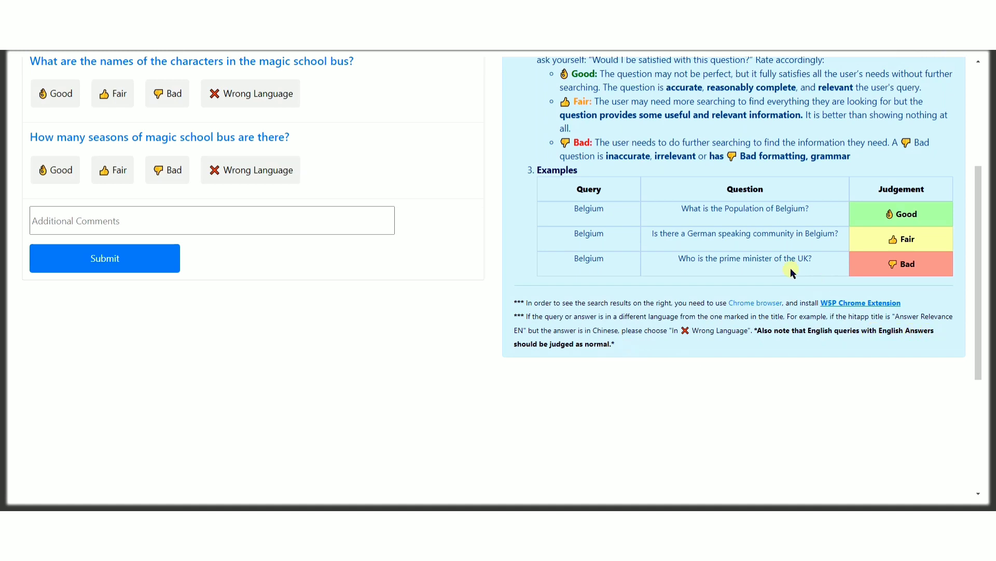
scroll(722, 275, up, 4)
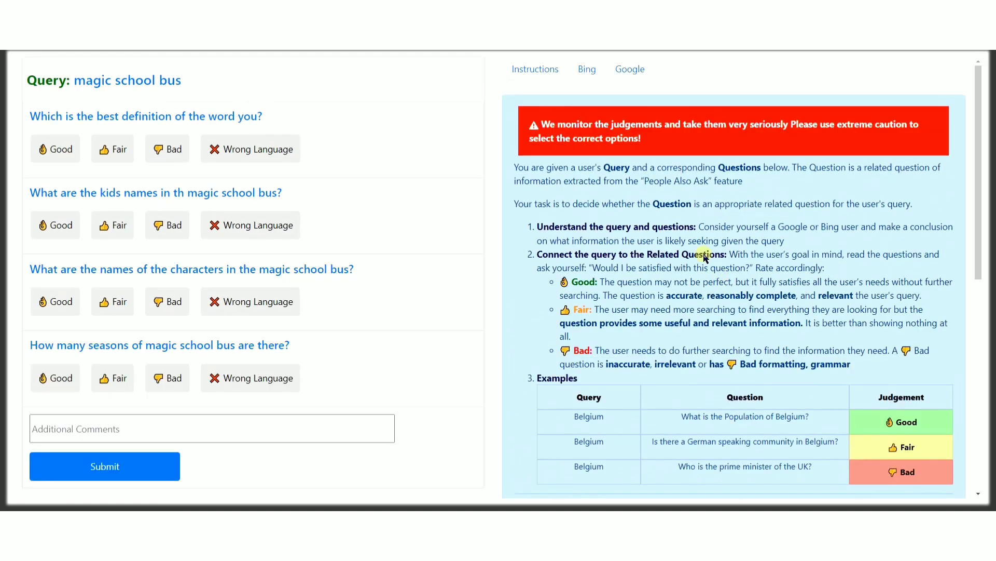
Review the Bing and Google results for the query and return to the judging instructions
click(587, 70)
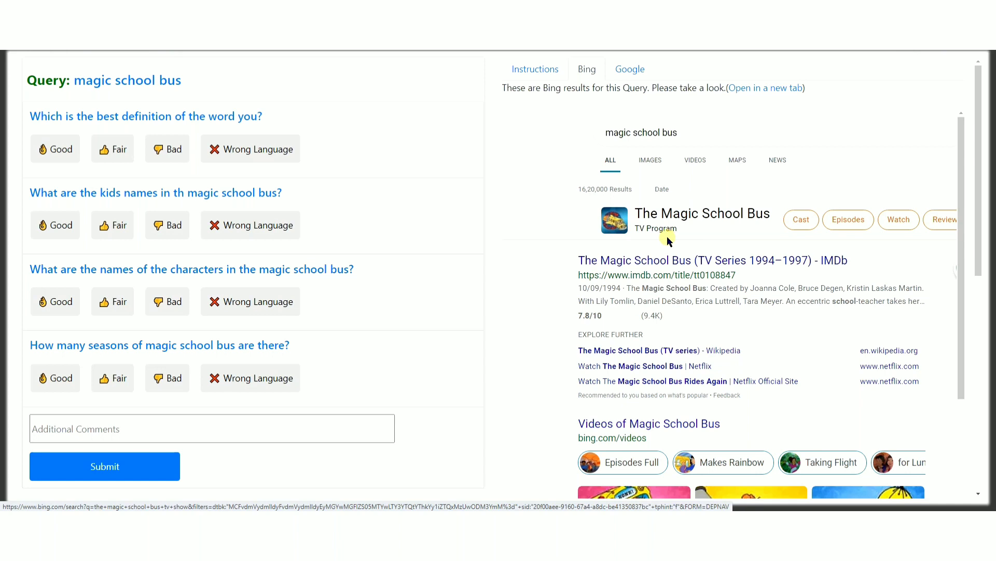
click(625, 72)
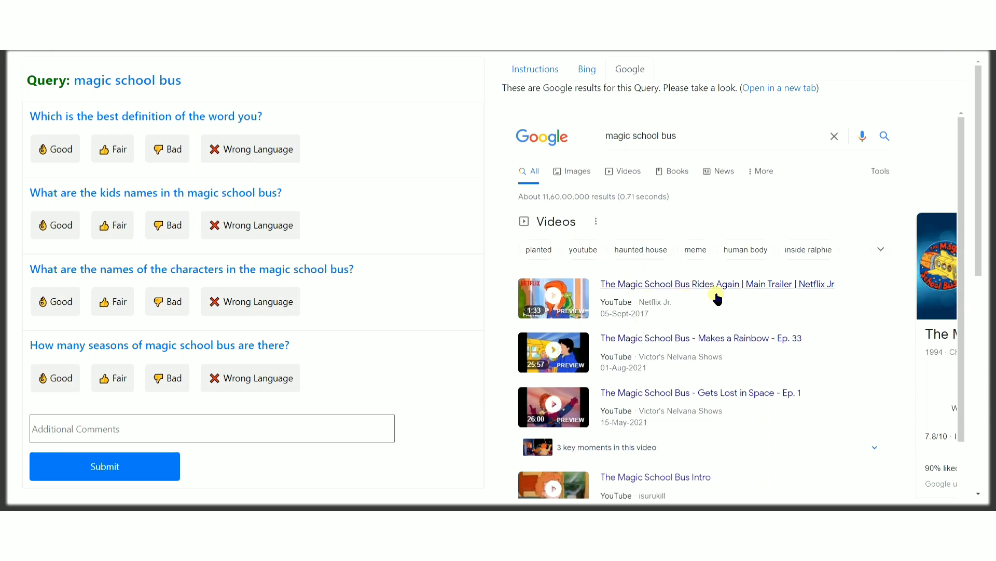
click(545, 72)
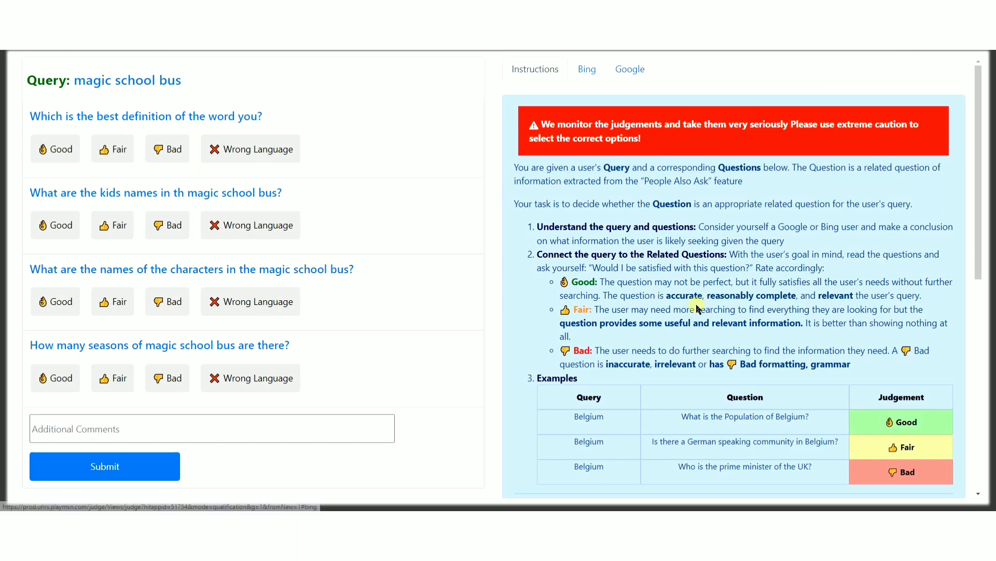
scroll(675, 301, down, 5)
scroll(657, 312, up, 5)
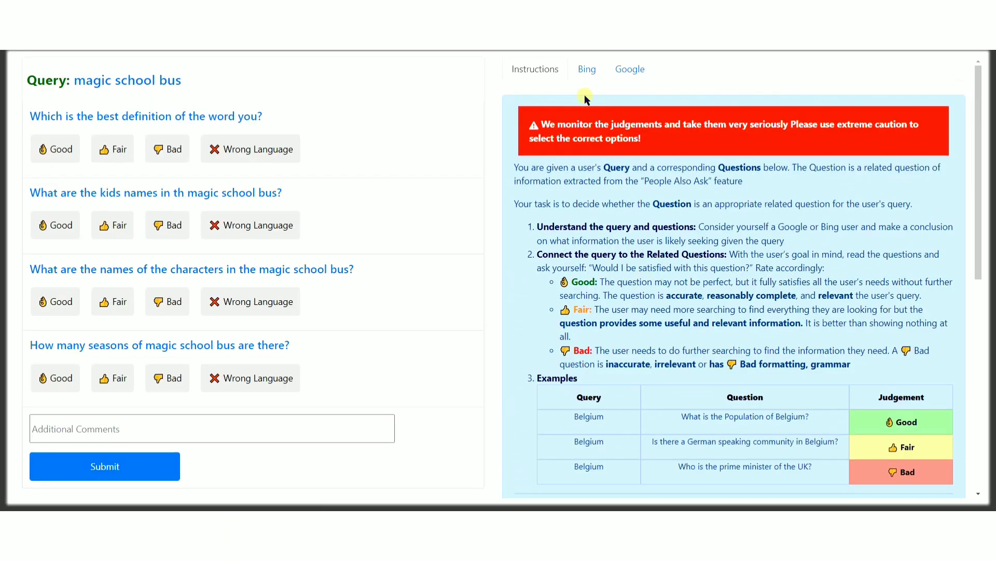
Show the Bing results for the query and rate "Which is the best definition of the word you?" as Bad
click(587, 69)
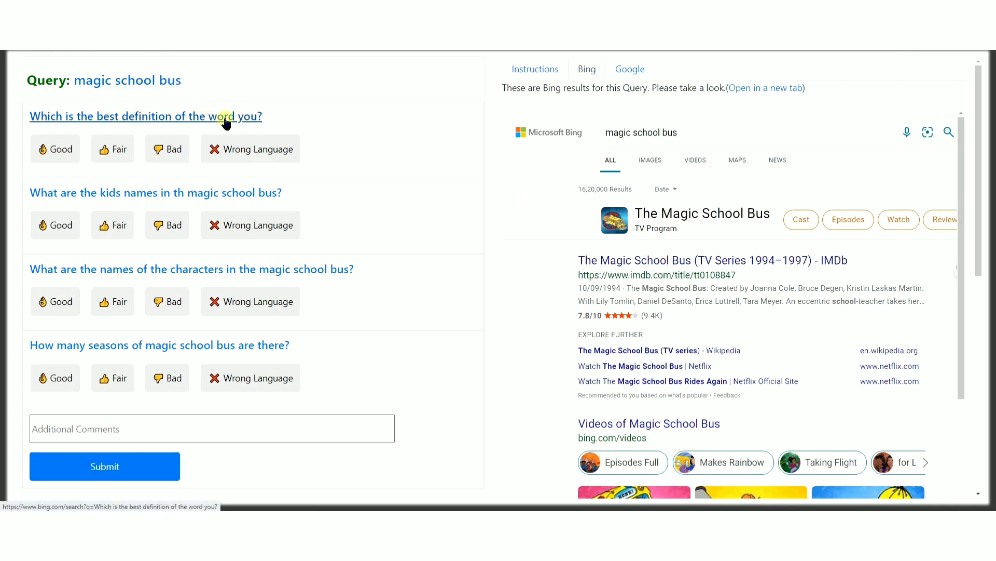
drag(264, 116, 31, 116)
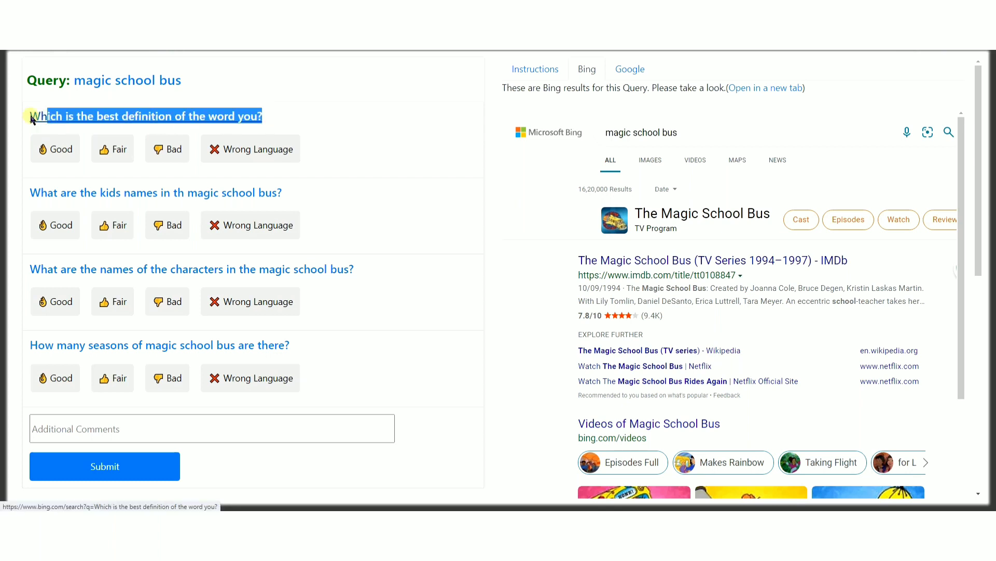
click(344, 99)
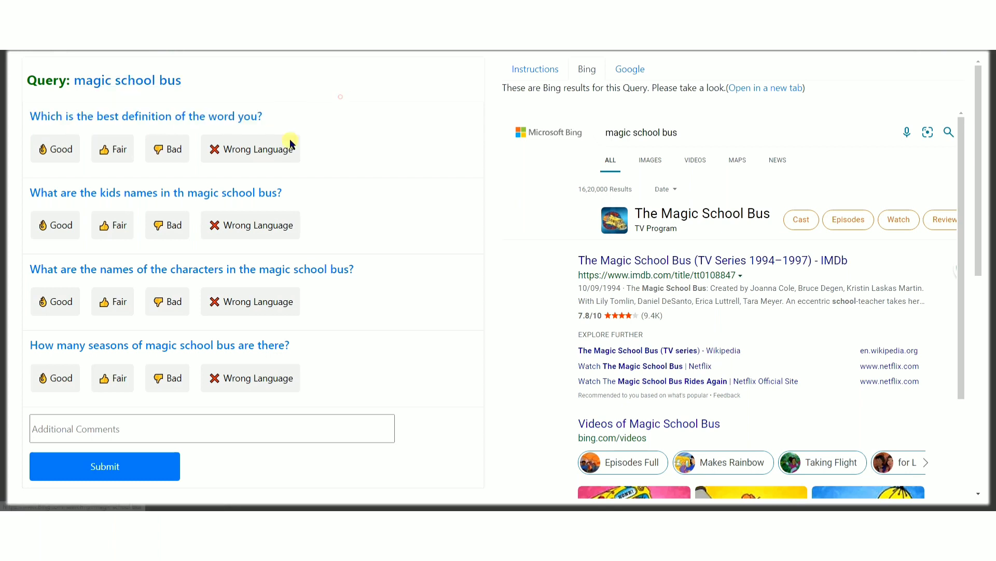
click(165, 150)
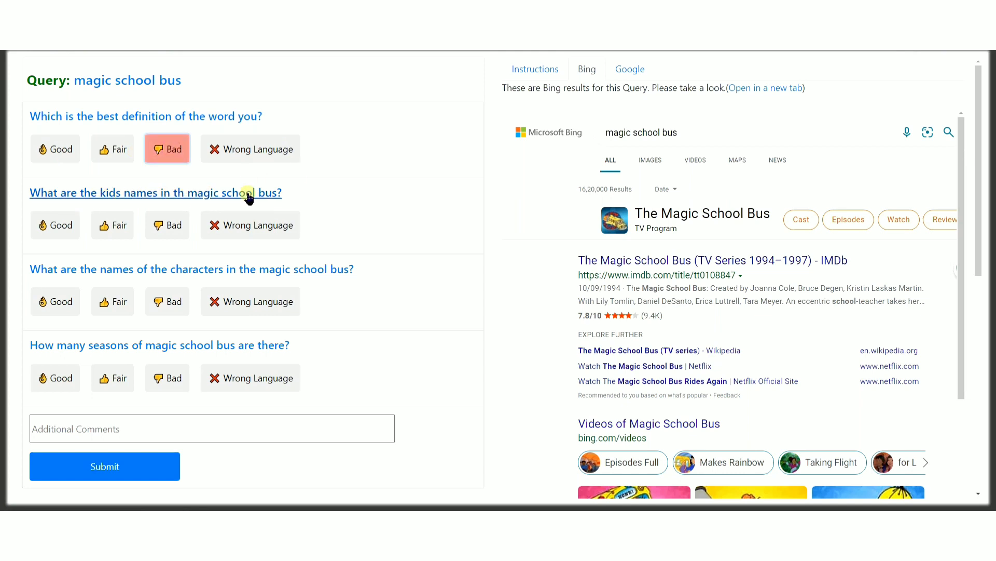
Look up the question about the kids' names in the magic school bus on Bing and examine the search results
drag(295, 194, 29, 194)
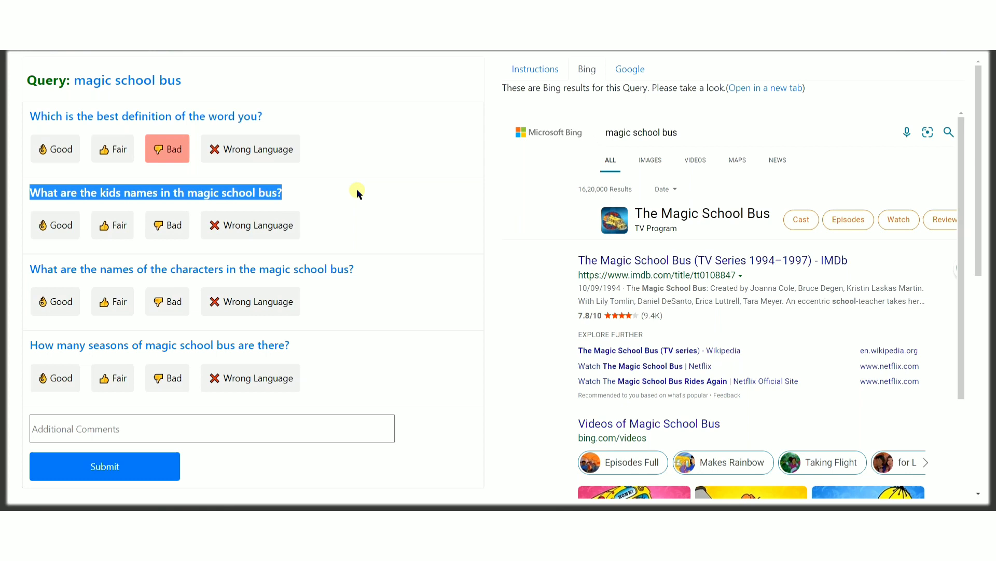
click(363, 163)
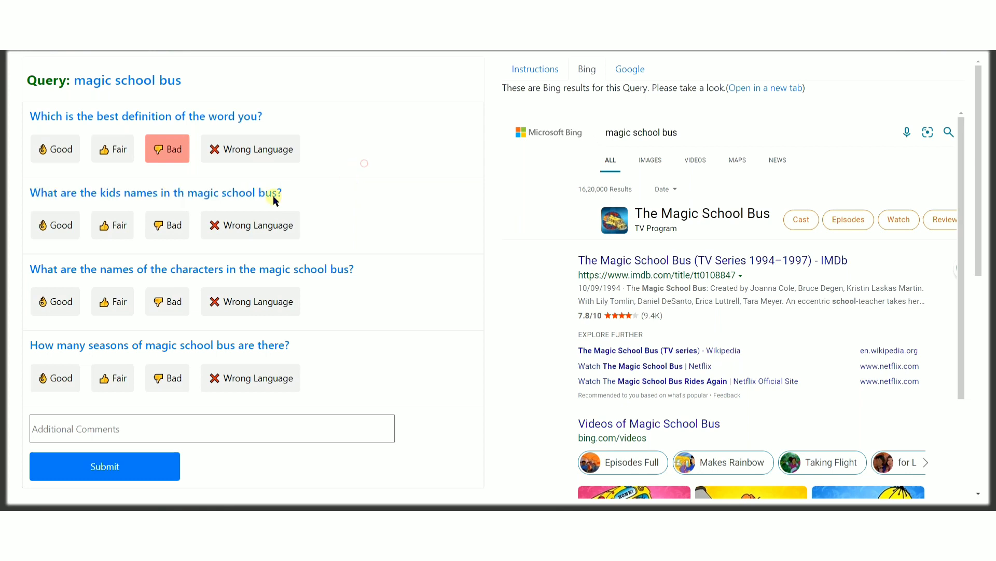
click(258, 194)
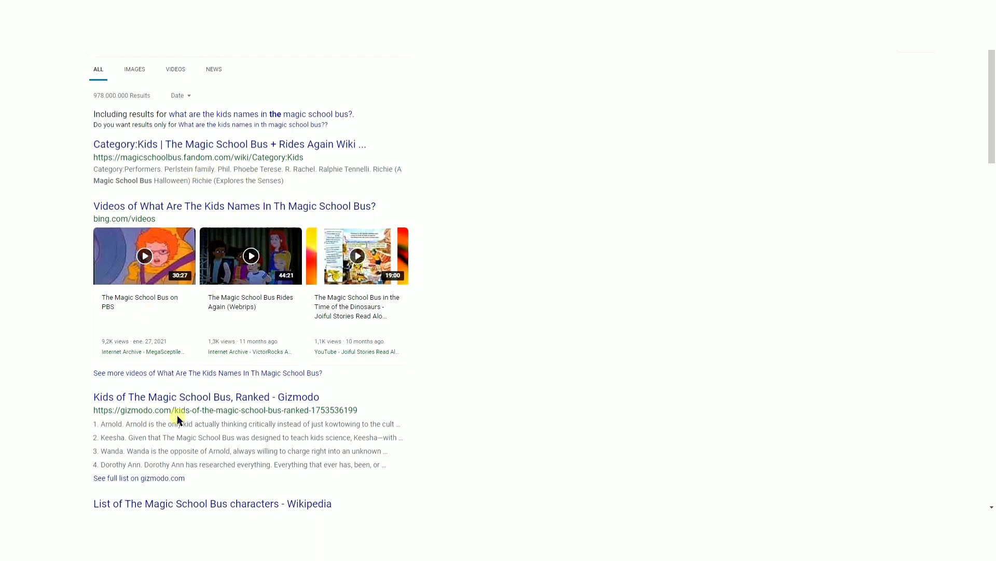
scroll(250, 413, down, 2)
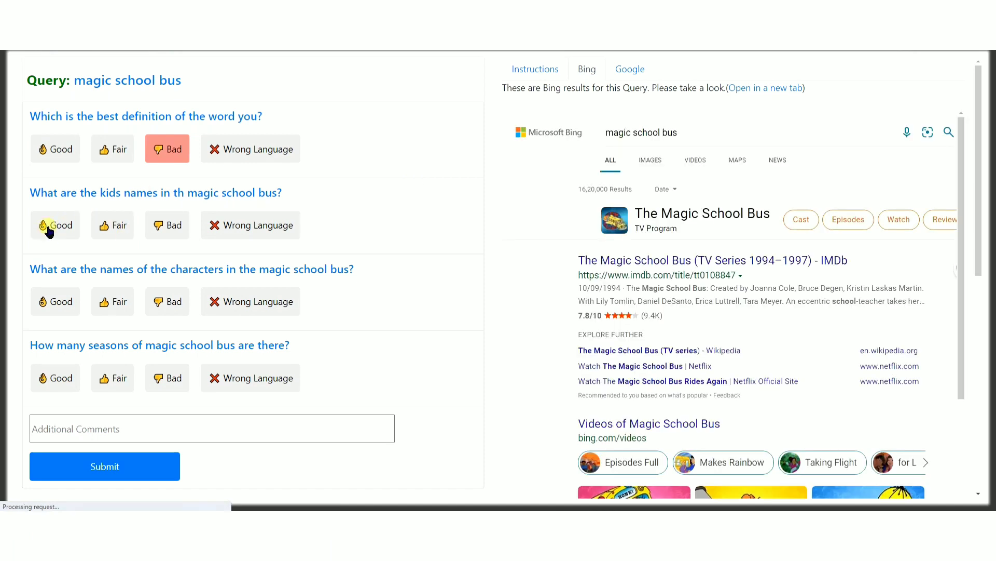
Rate the question about the kids' names in the magic school bus as Fair
click(169, 236)
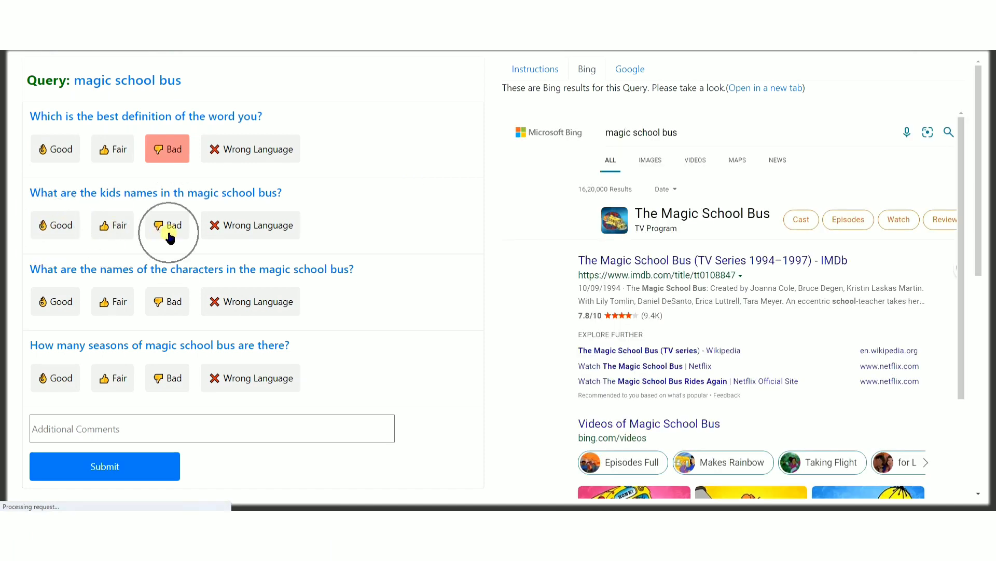
click(243, 229)
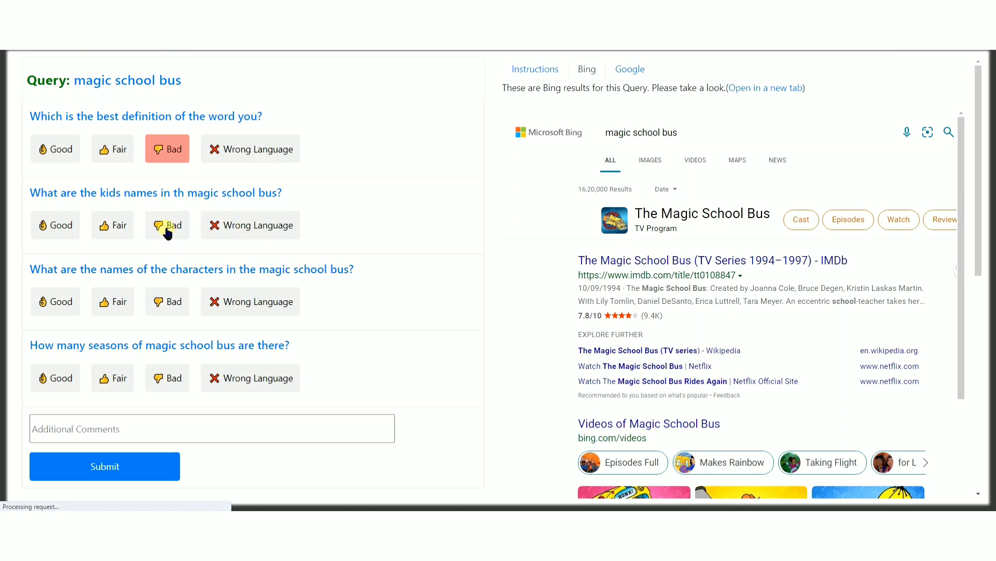
click(114, 228)
click(116, 231)
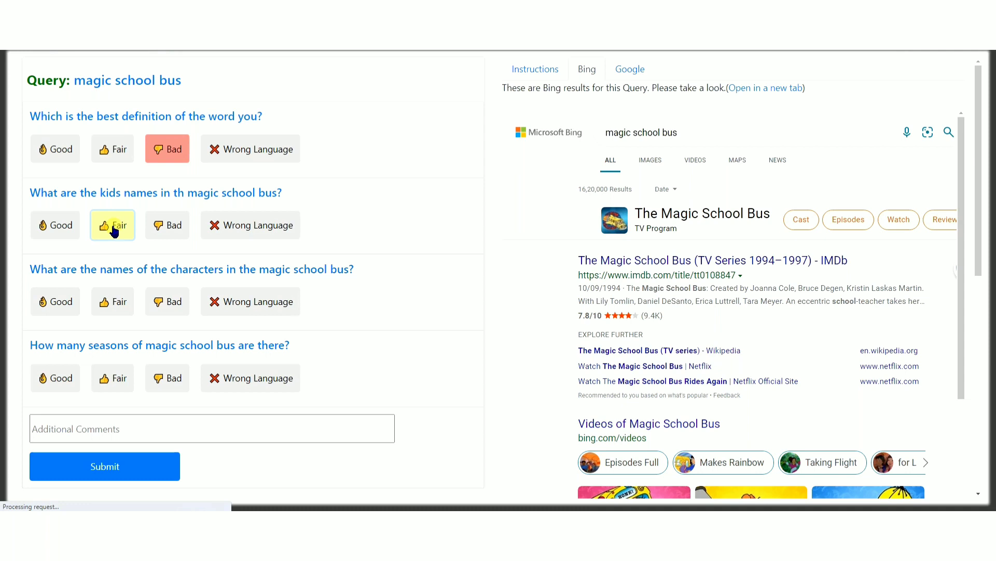
Rate the character names and number of seasons questions as Good, and change the kids' names question's rating to Good
click(103, 302)
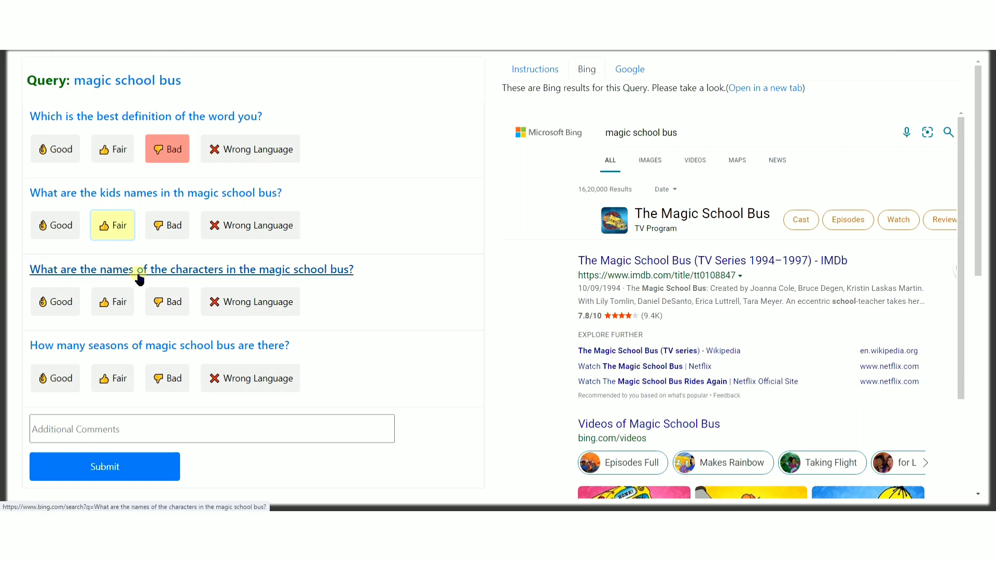
click(70, 305)
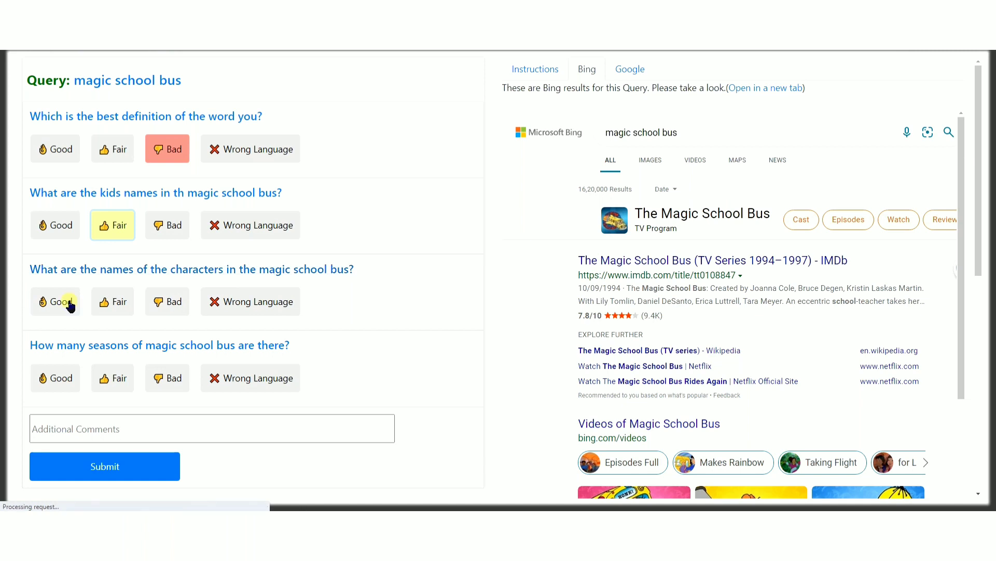
click(70, 305)
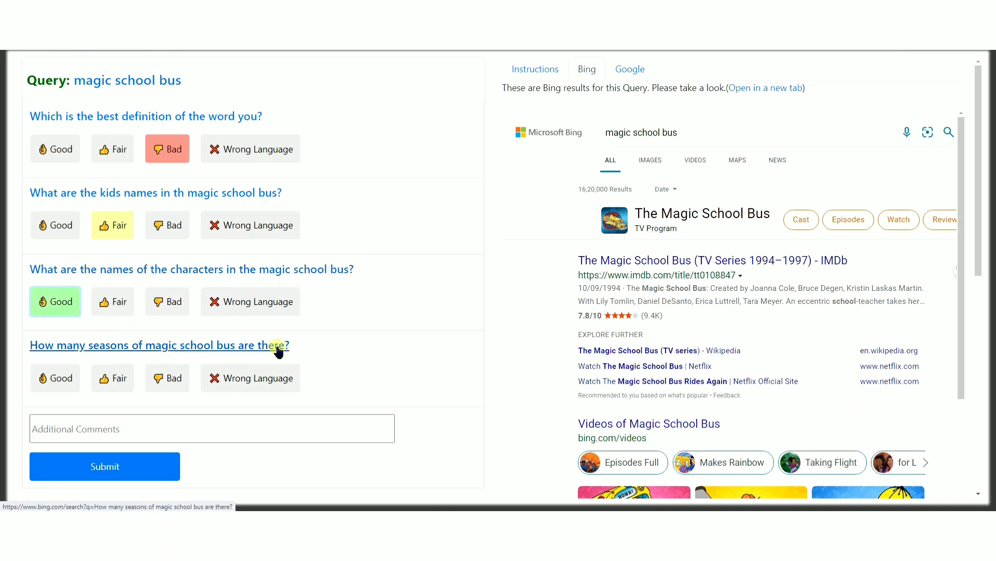
click(62, 382)
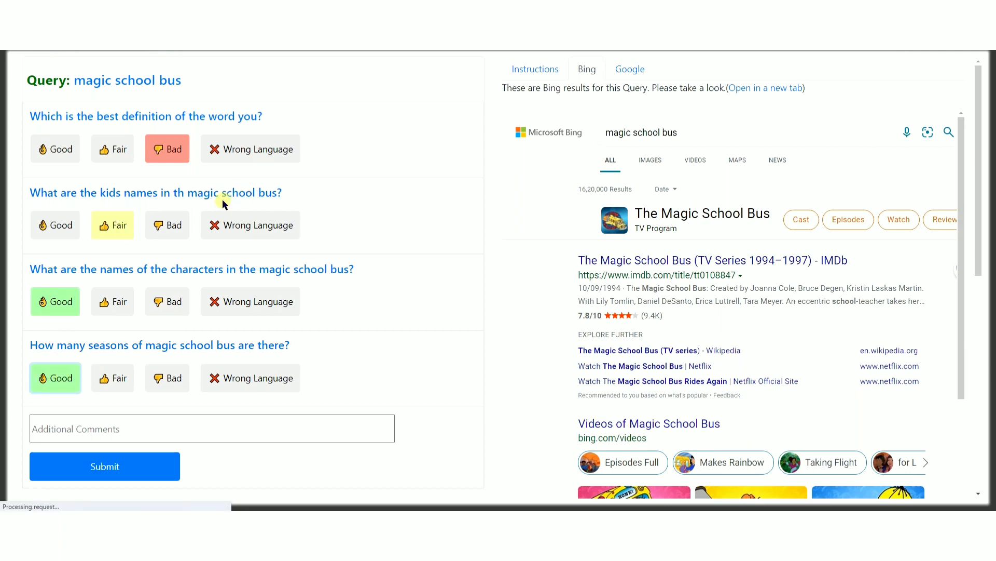
click(64, 227)
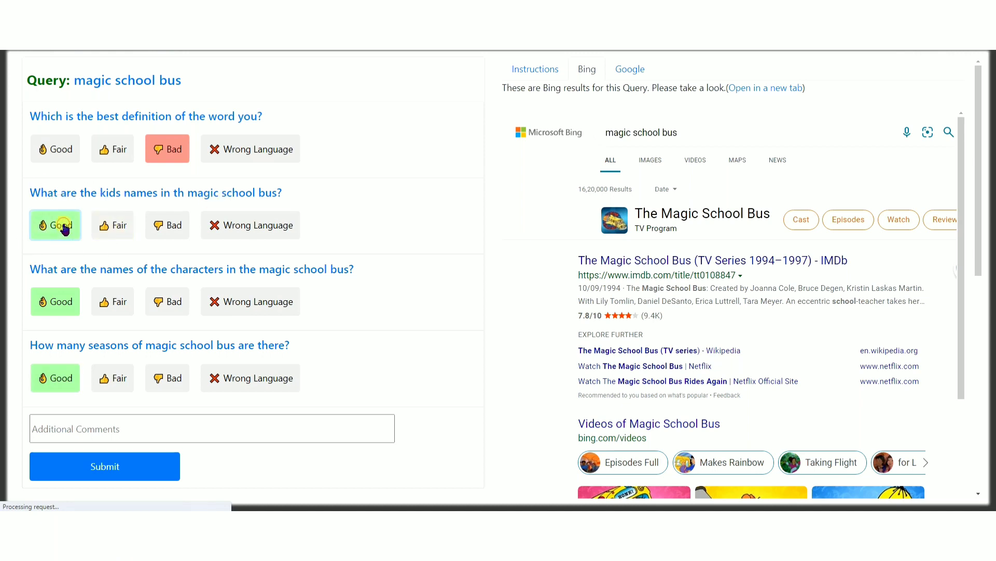
Submit the magic school bus ratings, close the feedback, and show the Bing results for the cafe valley query
click(132, 466)
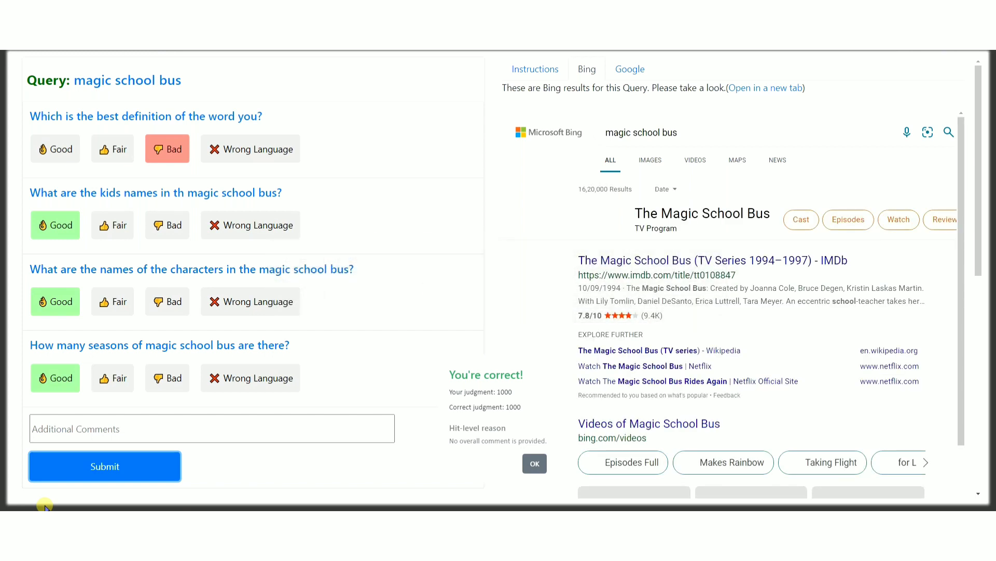
click(533, 464)
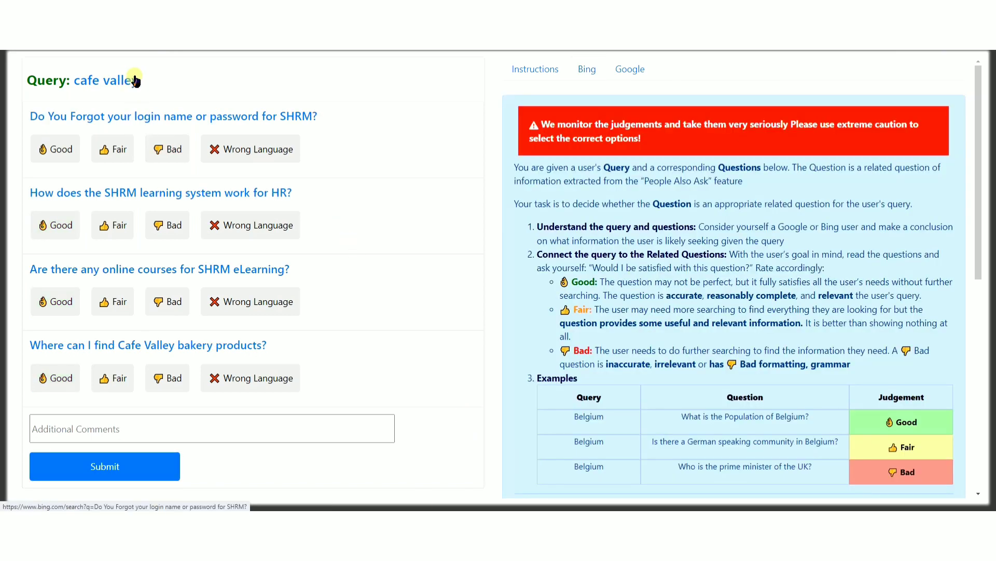
drag(146, 80, 76, 85)
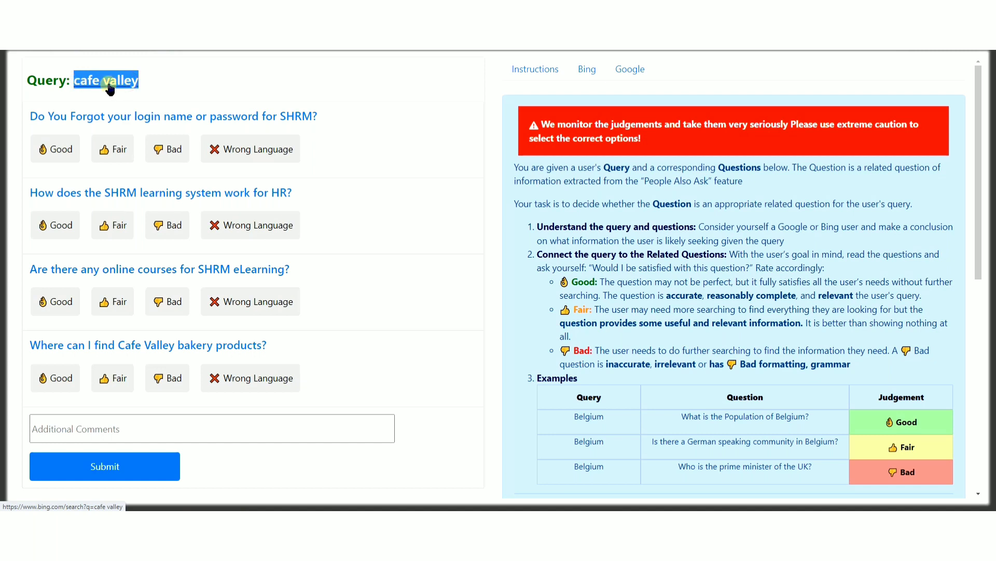
click(591, 71)
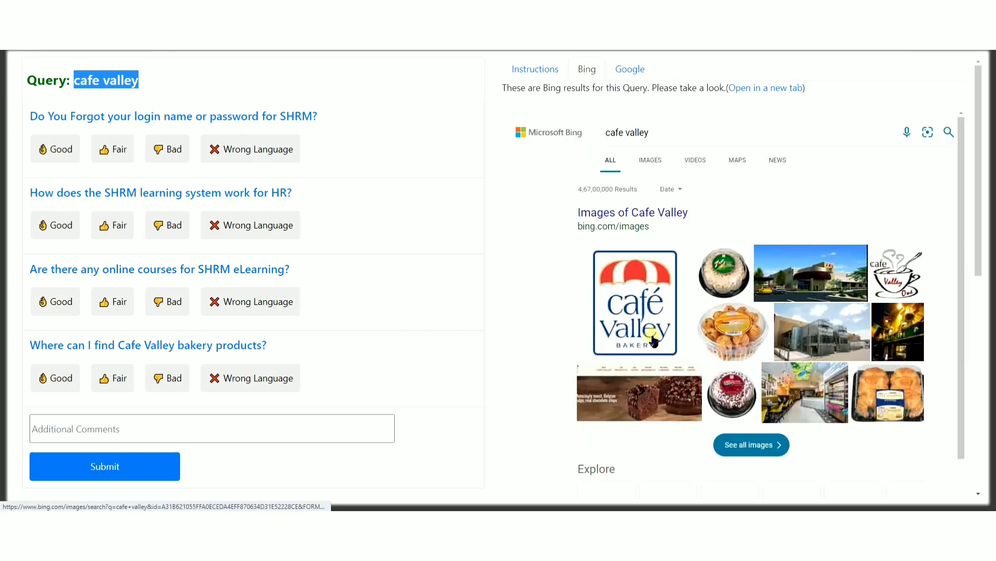
scroll(678, 201, down, 4)
scroll(687, 272, down, 2)
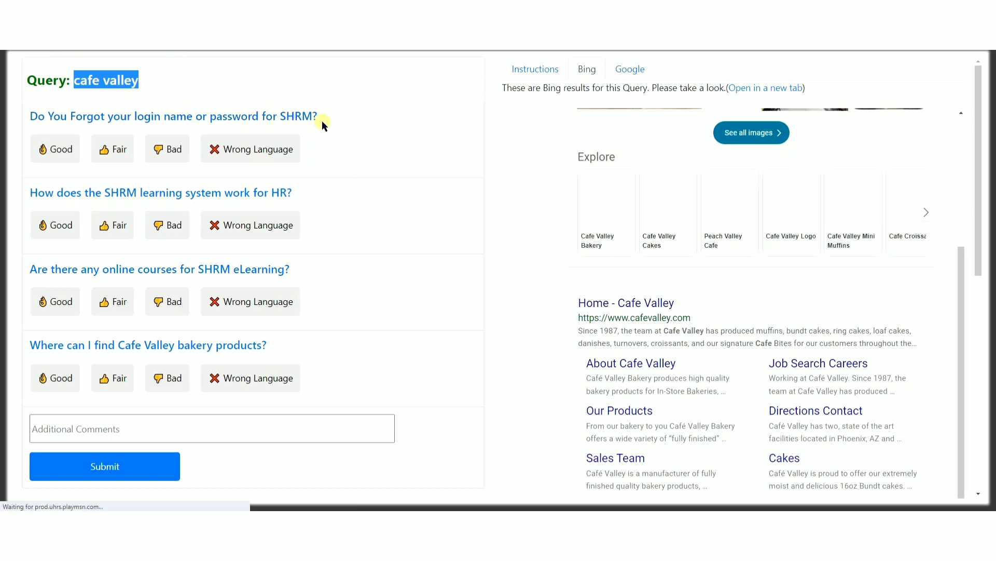
Rate the three SHRM questions about the login, the learning system and the eLearning courses as Bad
drag(319, 118, 28, 122)
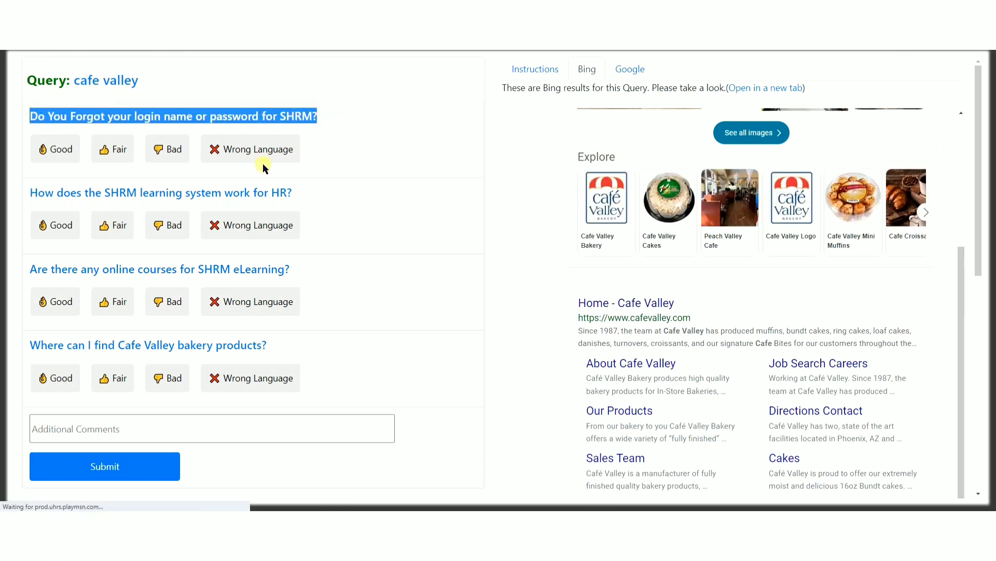
click(175, 152)
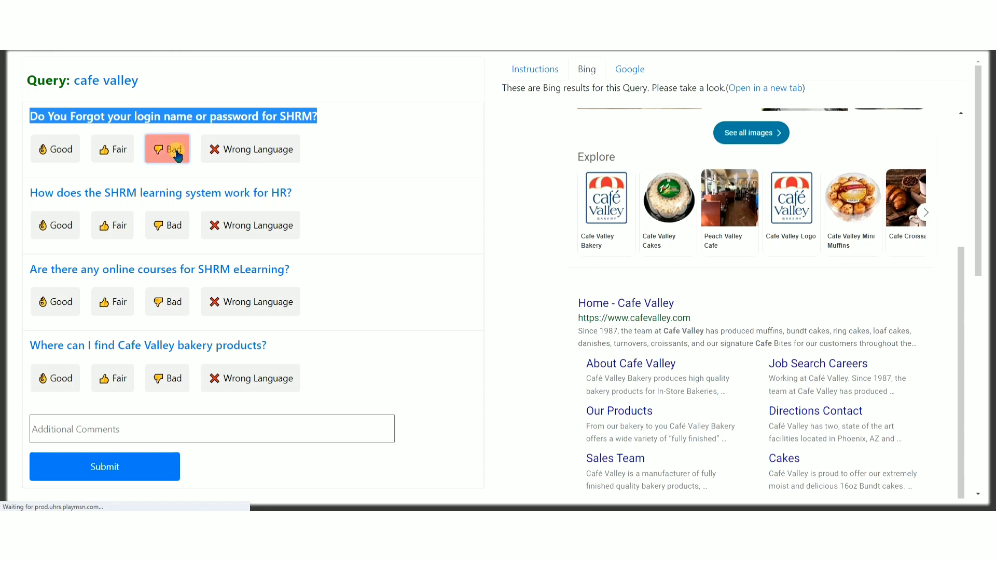
drag(299, 194, 34, 192)
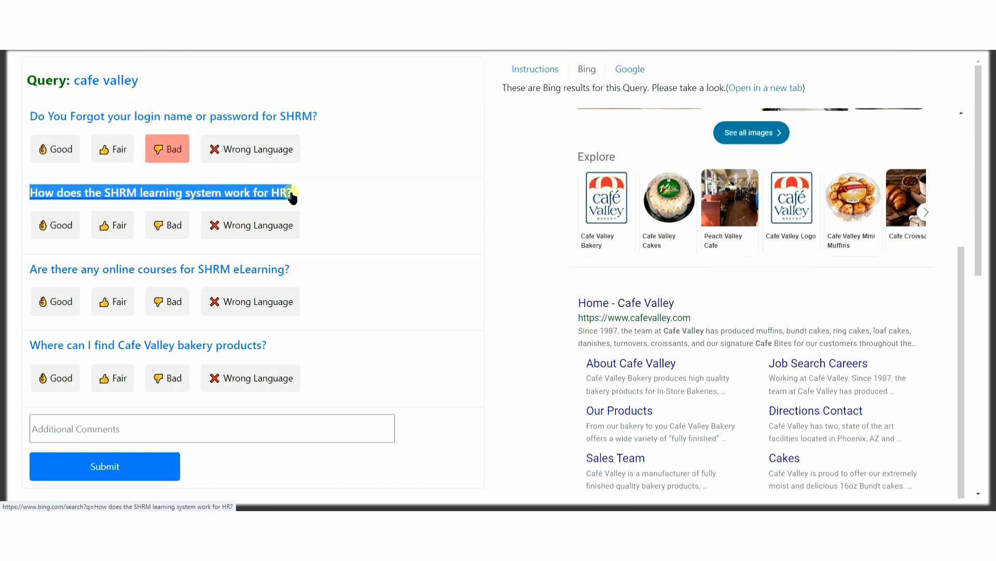
click(176, 229)
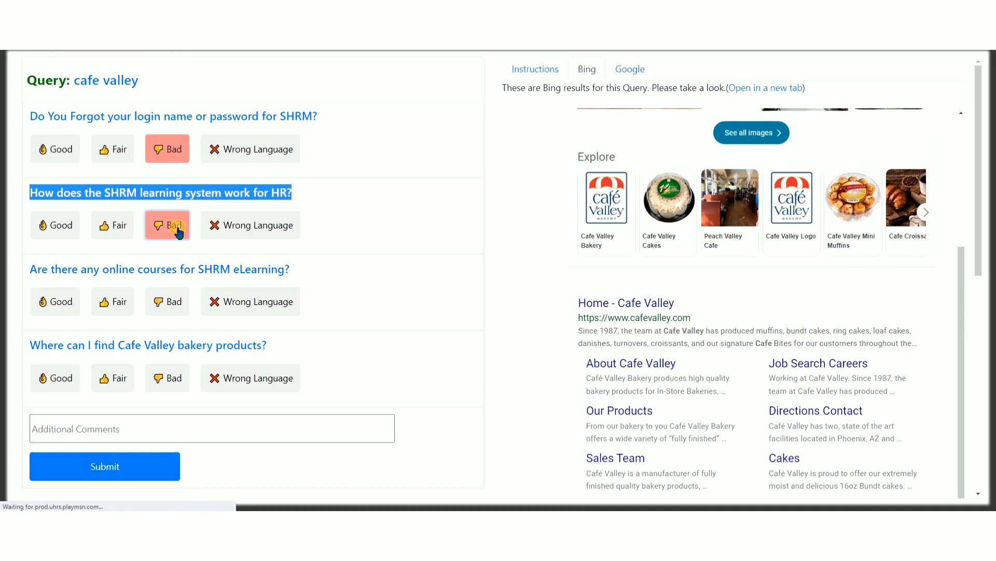
click(180, 305)
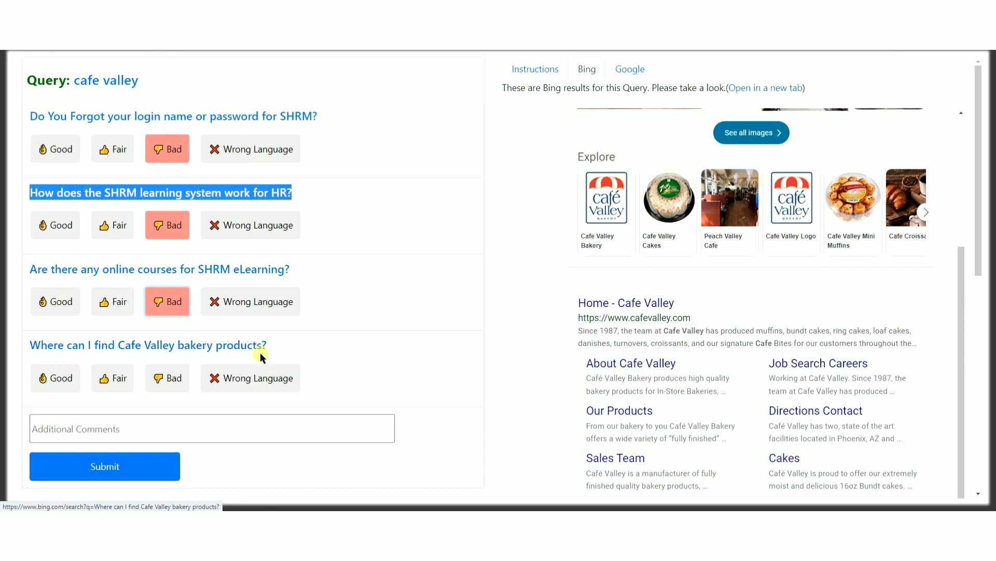
Rate "Where can I find Cafe Valley bakery products?" as Fair
drag(267, 344, 31, 343)
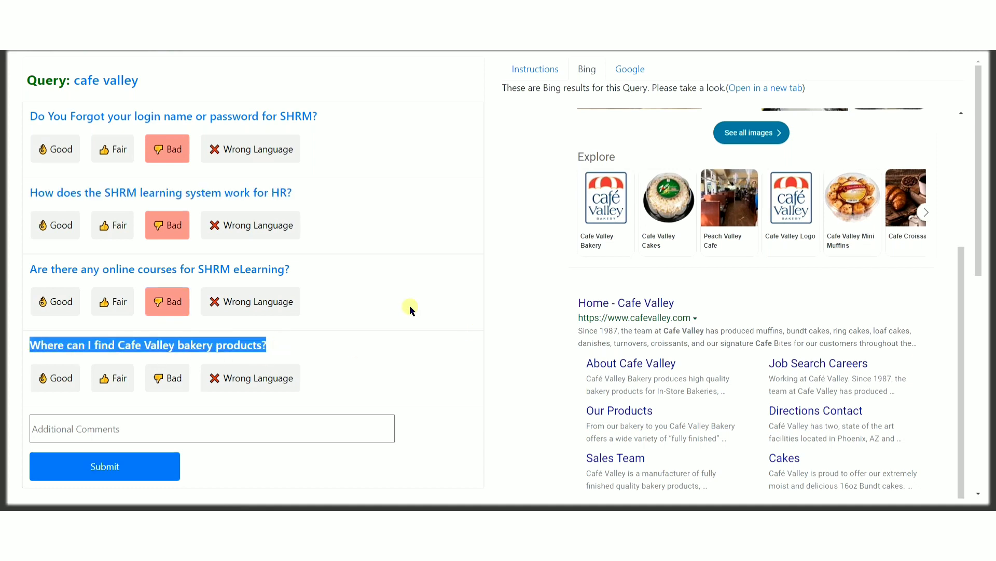
click(334, 346)
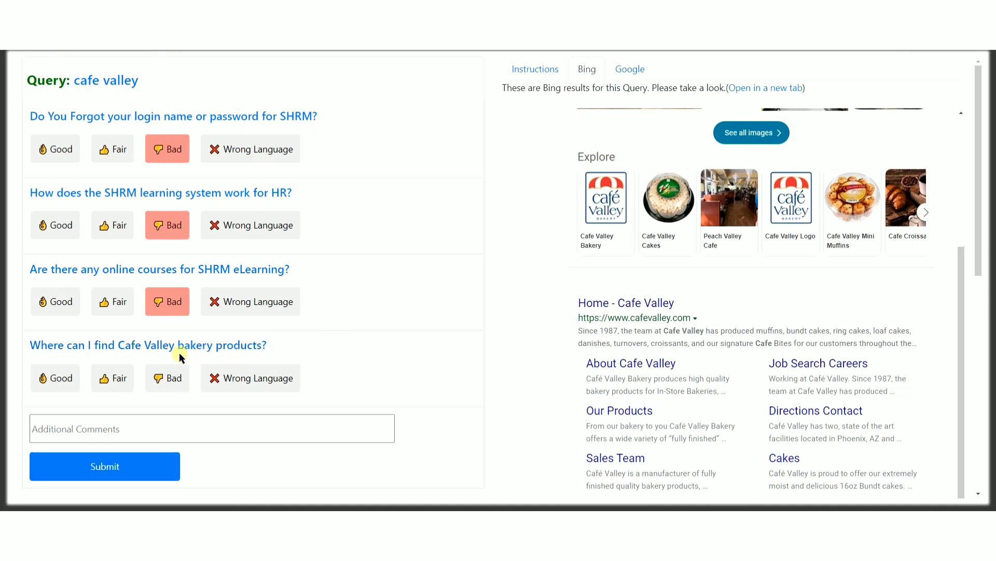
click(112, 383)
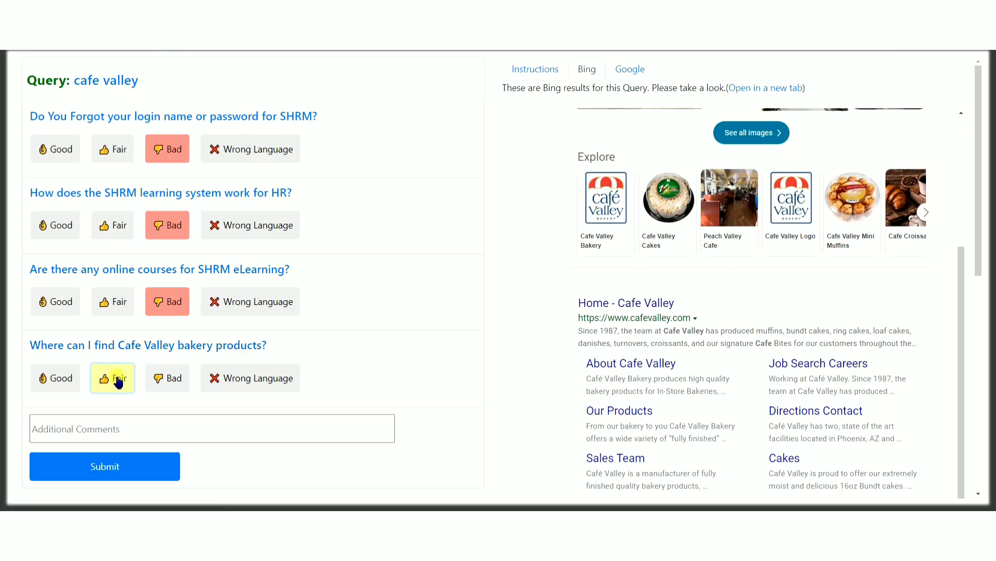
Review the Fair and Good definitions in the instructions and change the Cafe Valley bakery products question's rating to Good
click(536, 70)
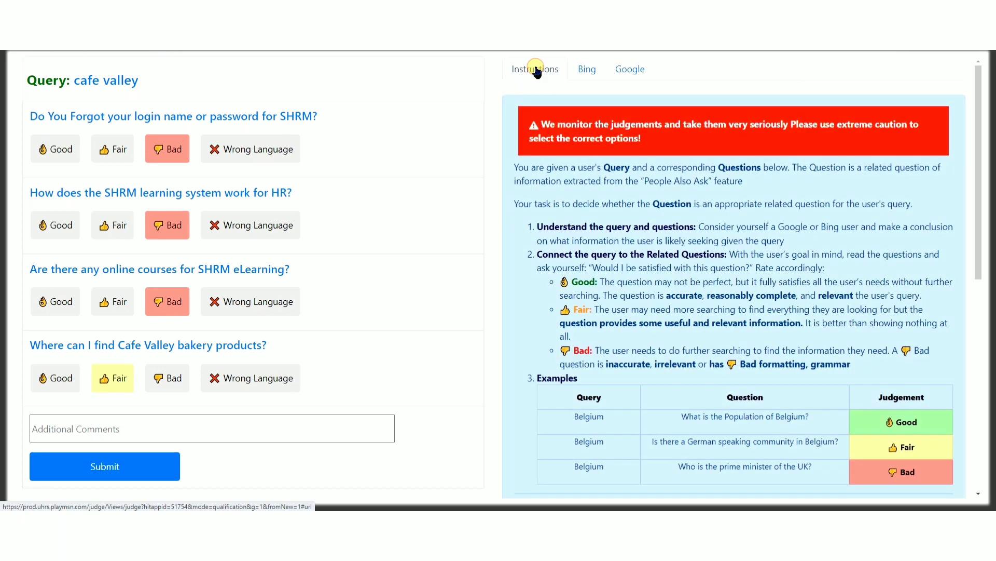
scroll(646, 322, down, 2)
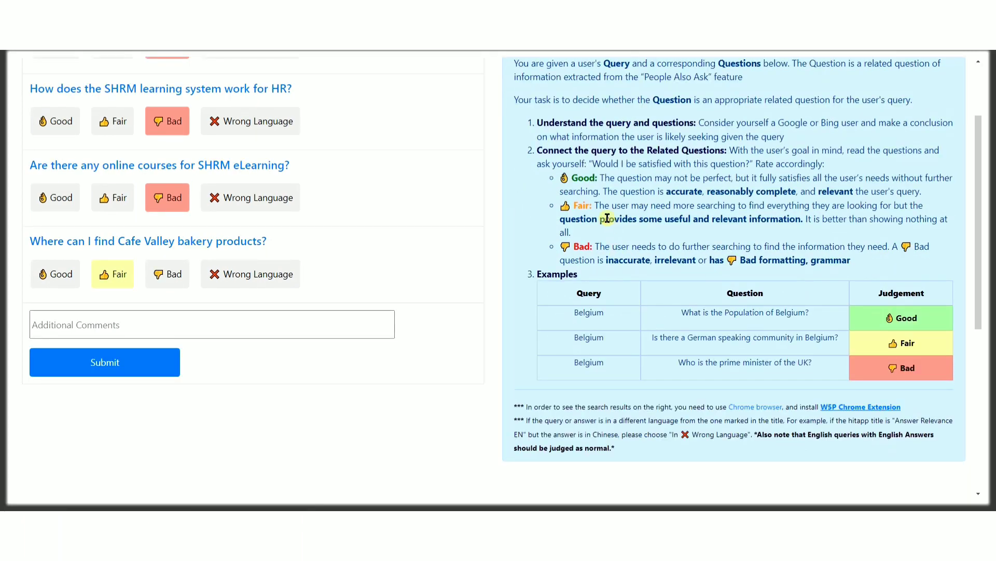
drag(600, 206, 938, 220)
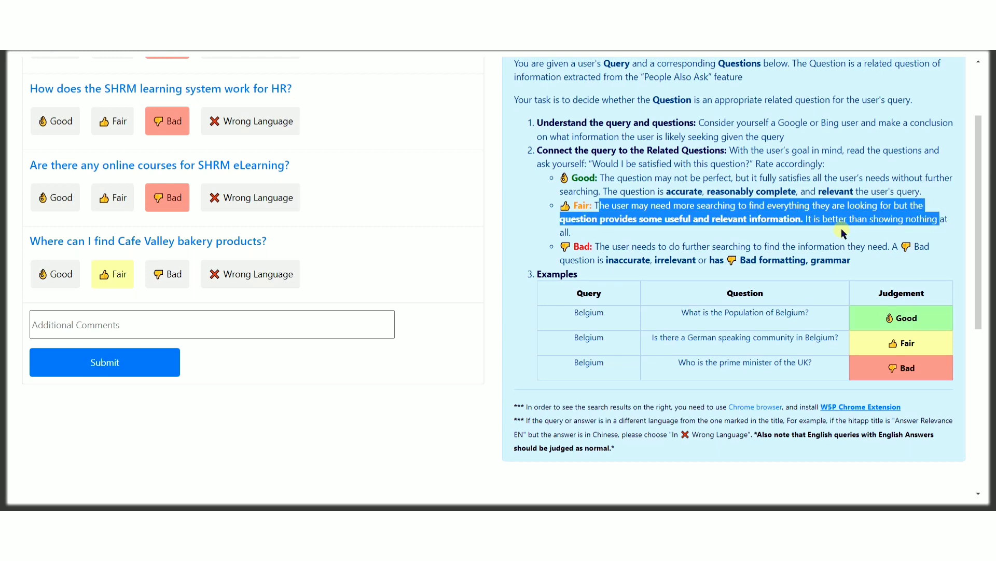
scroll(677, 321, up, 1)
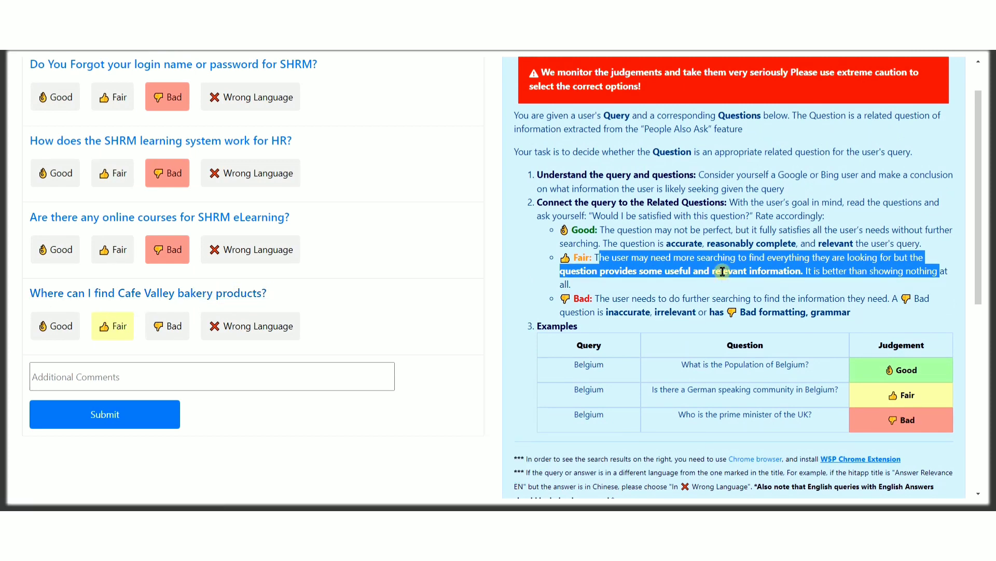
drag(600, 229, 922, 242)
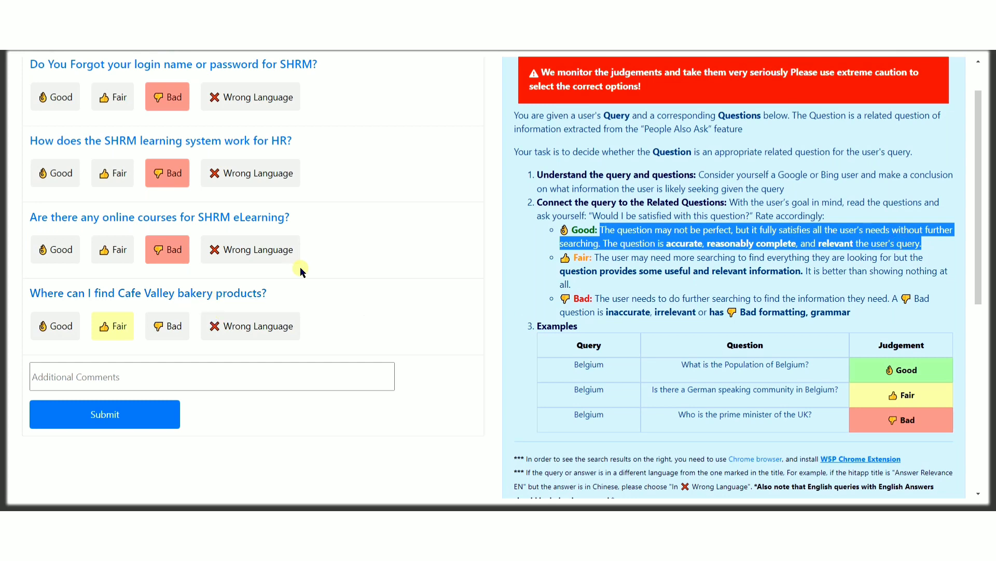
click(59, 330)
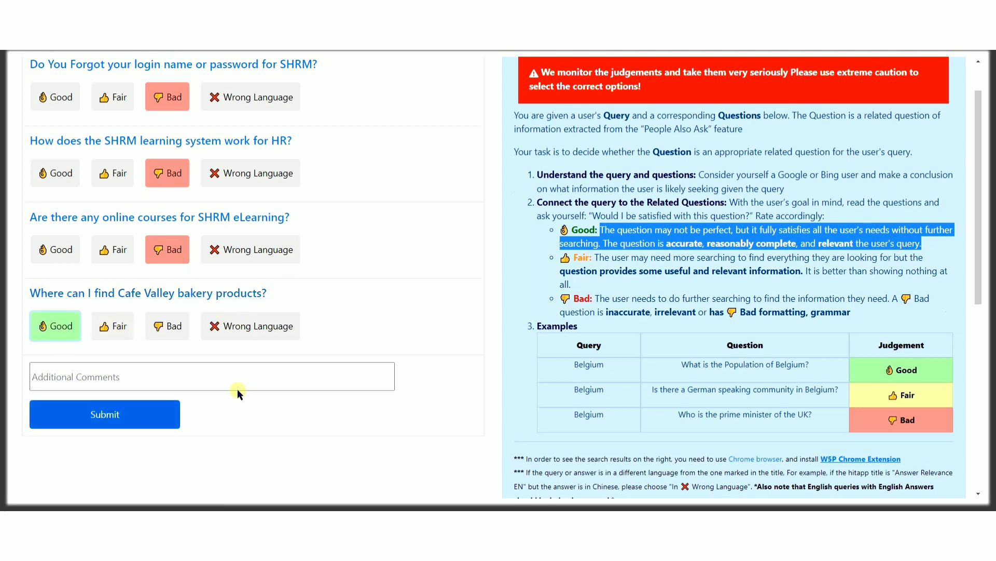
Submit the cafe valley ratings and dismiss the feedback to load the next query
scroll(237, 389, up, 1)
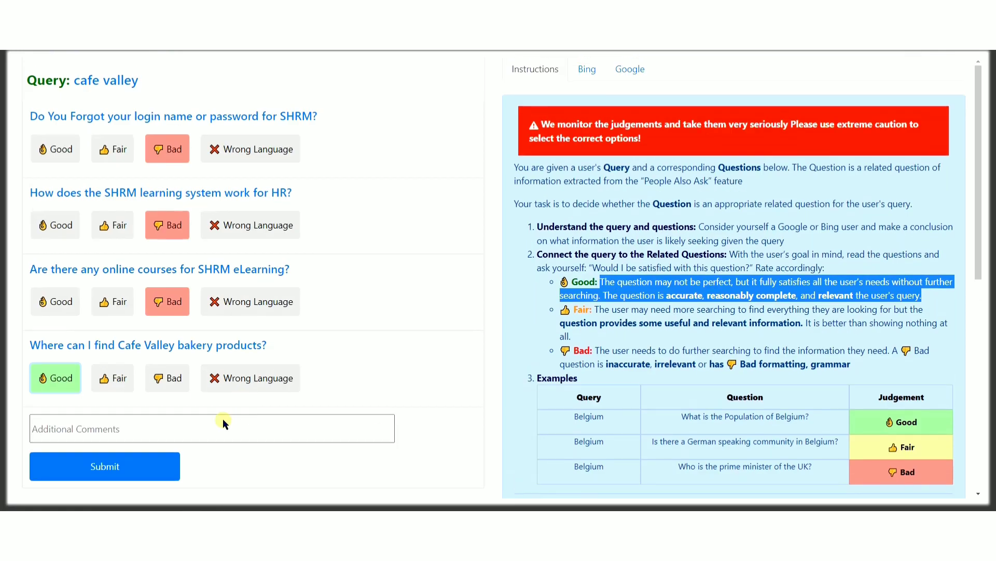
click(106, 477)
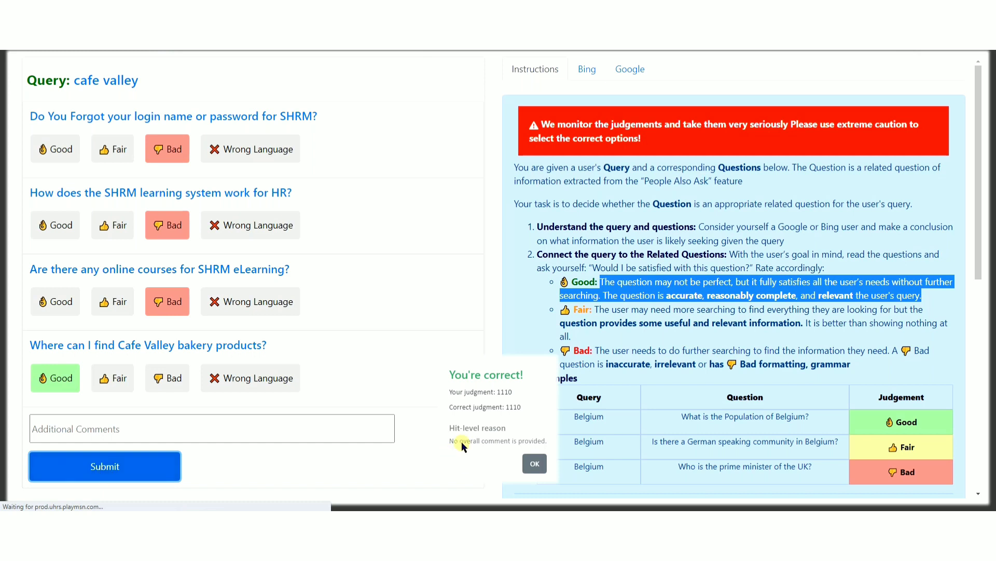
click(475, 359)
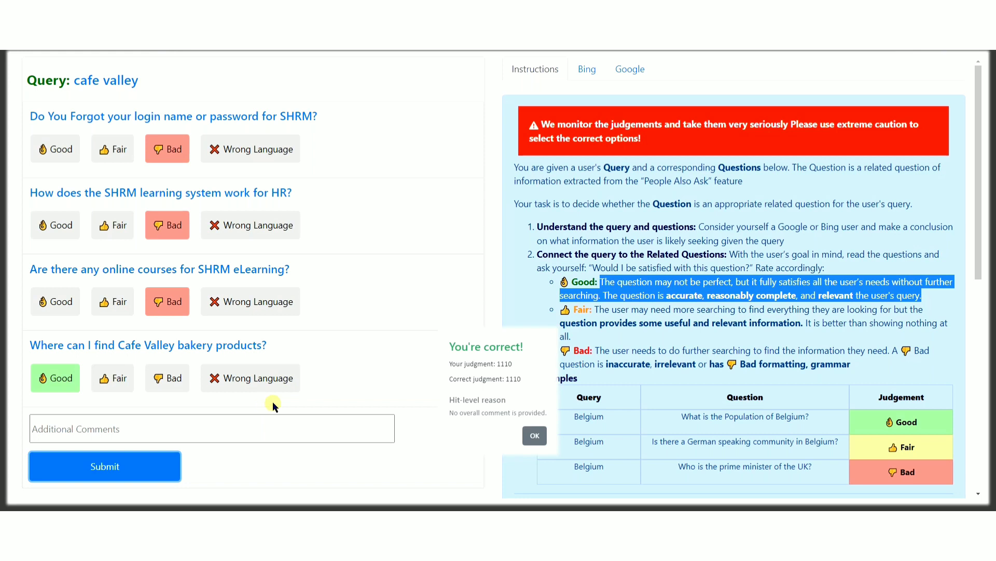
click(535, 437)
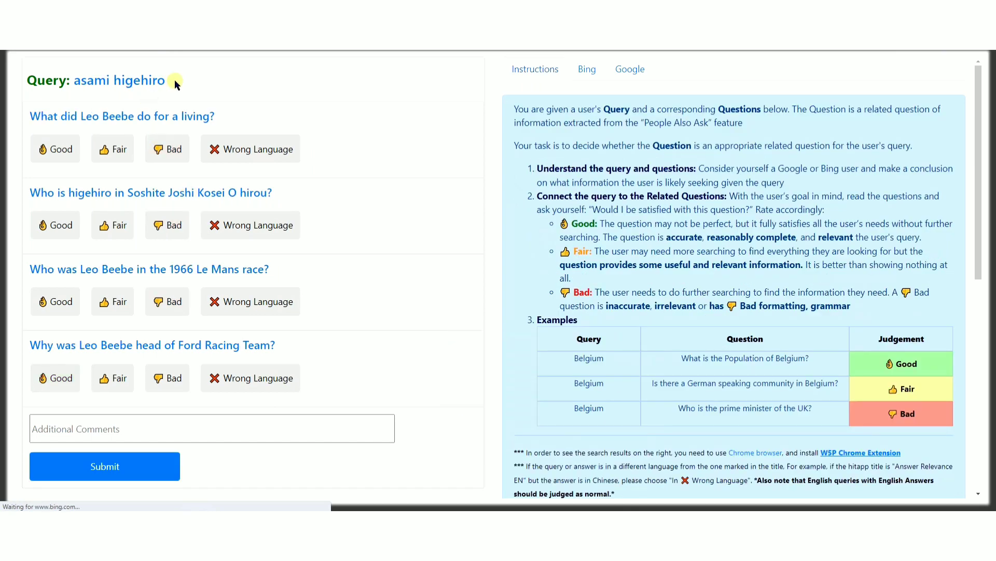
Show the Bing results for the asami higehiro query
drag(167, 80, 73, 83)
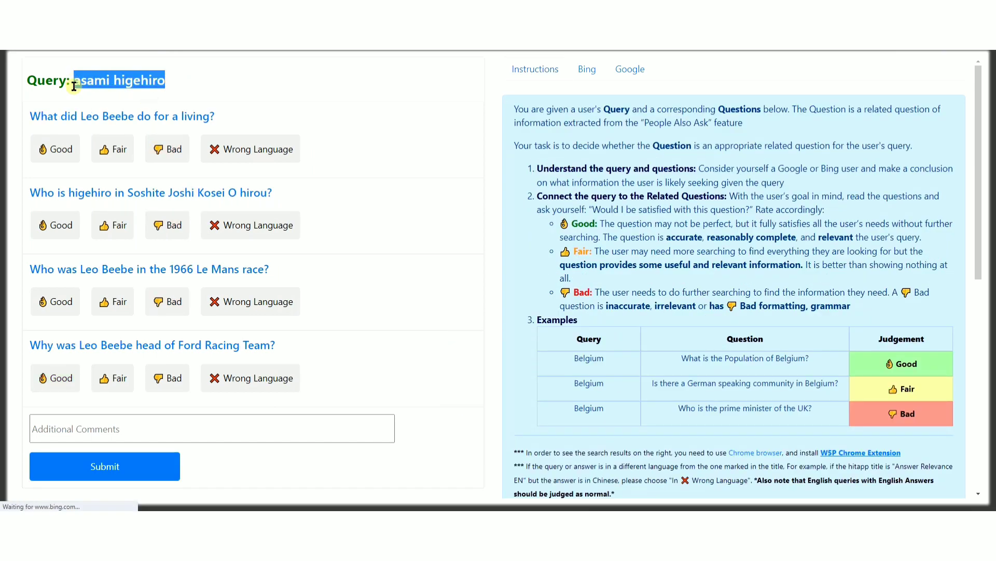
click(157, 89)
click(585, 77)
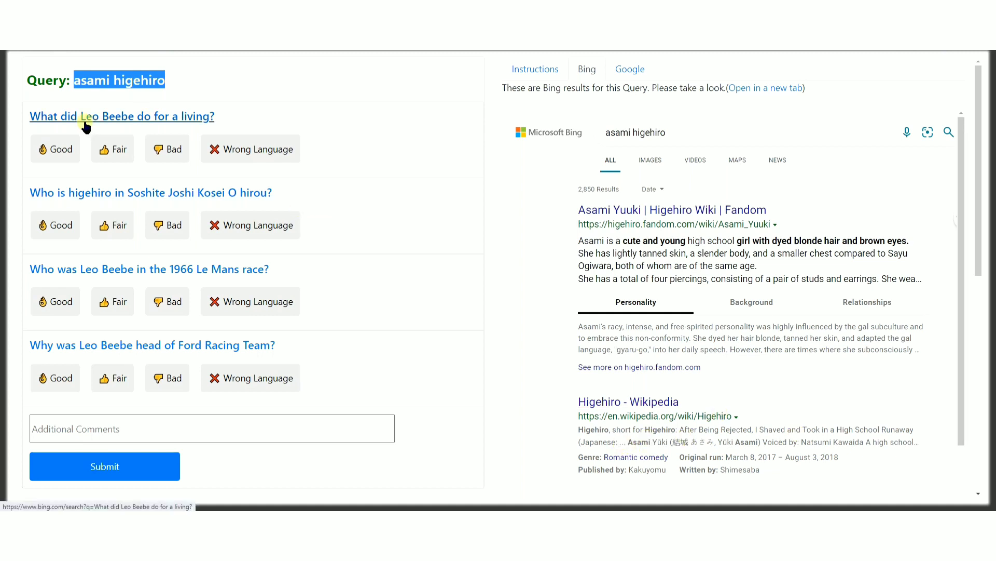
Rate the three Leo Beebe questions as Bad and the question about higehiro in Soshite Joshi Kosei O hirou as Fair
click(182, 119)
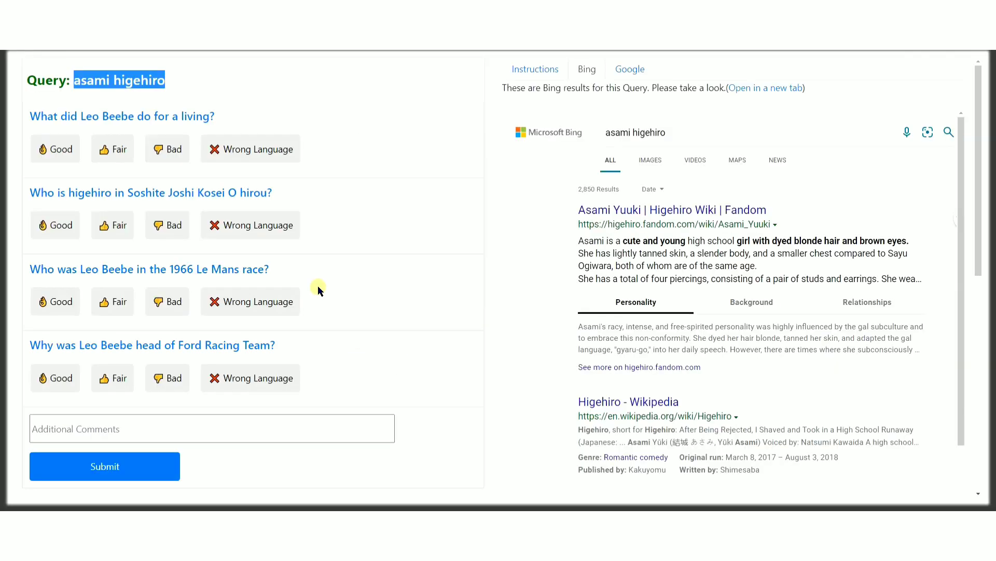
drag(218, 118, 29, 114)
click(255, 79)
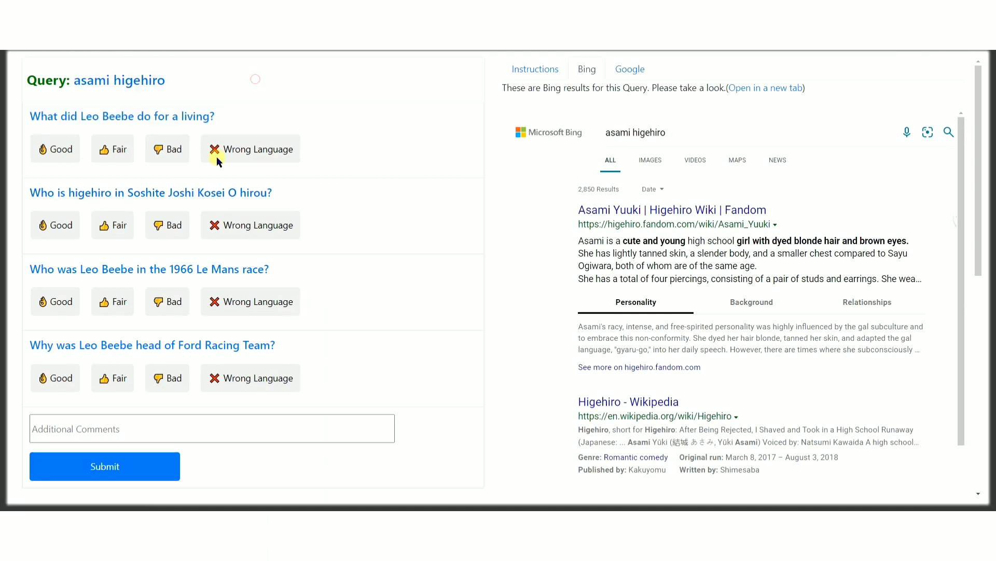
click(177, 154)
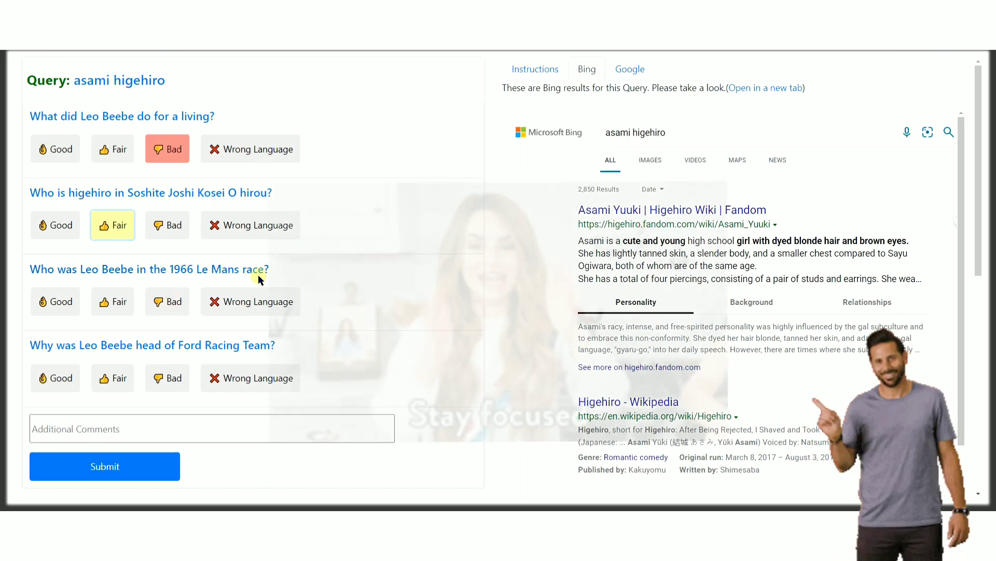
click(170, 306)
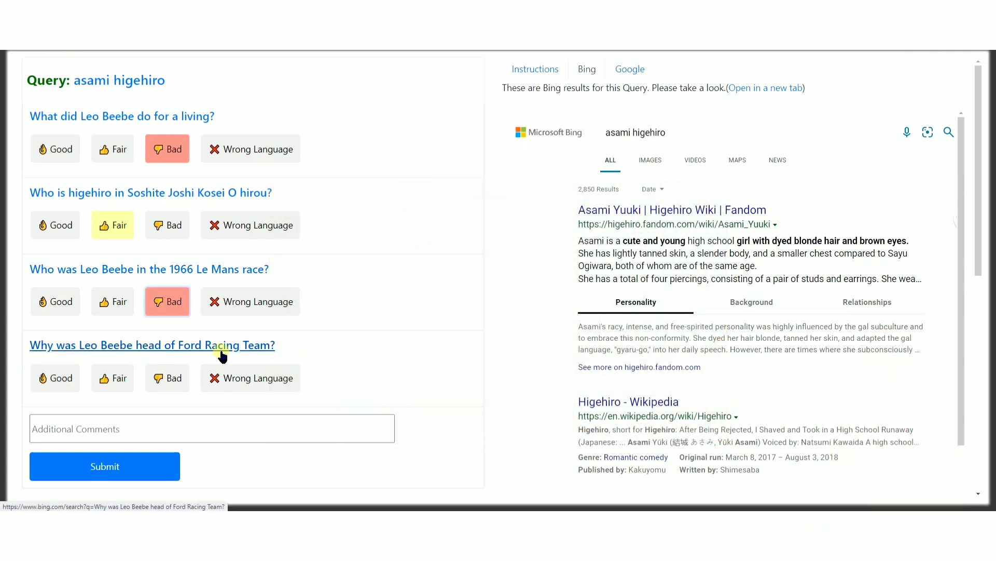
click(178, 380)
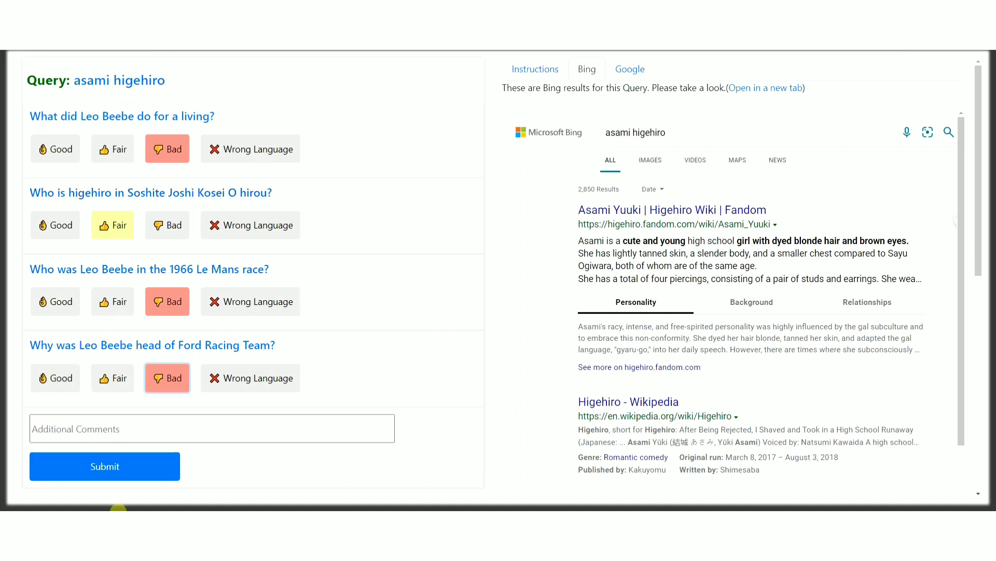
Submit the asami higehiro ratings, close the feedback, and show the Bing results for the moneyloan query
click(112, 466)
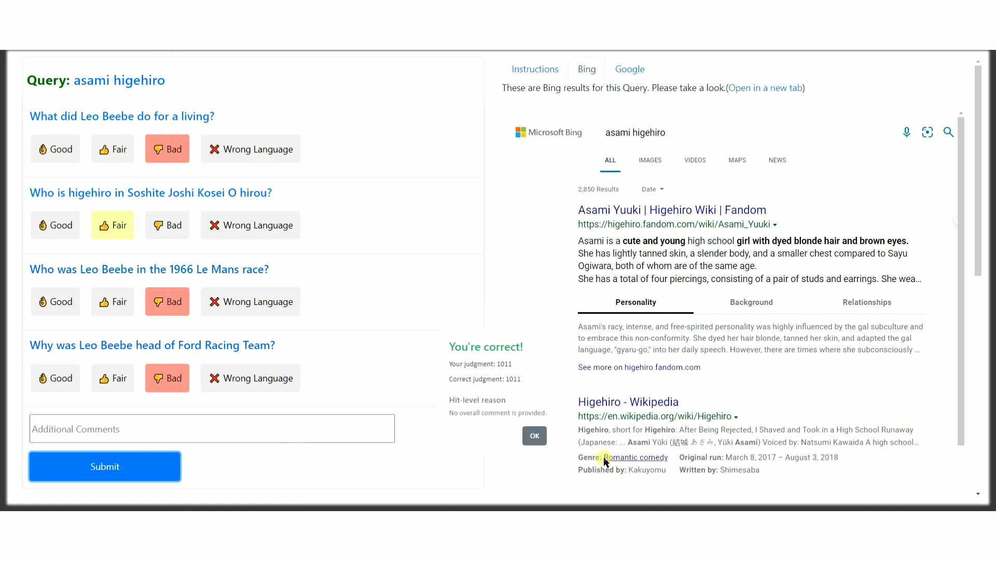
click(535, 437)
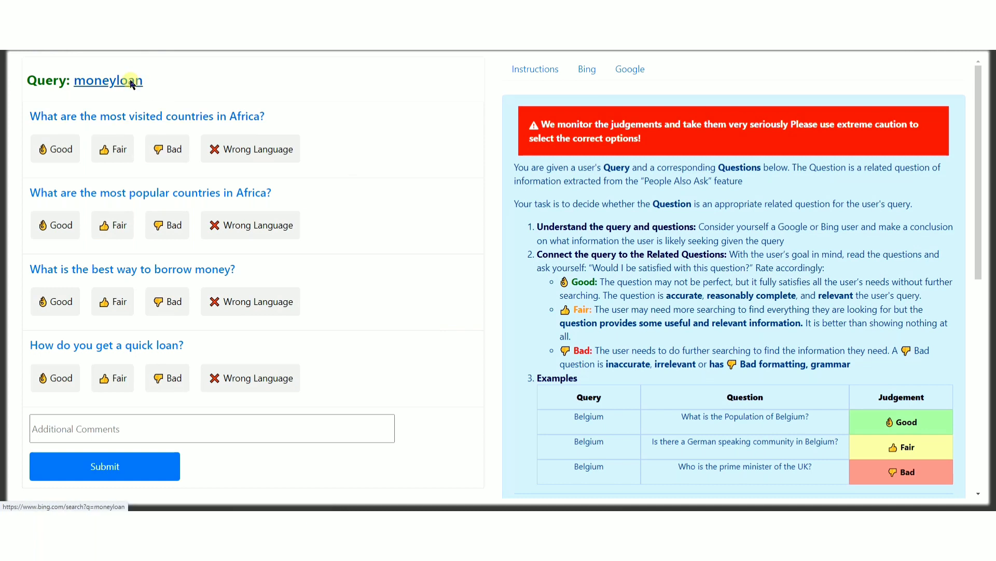
drag(142, 81, 75, 83)
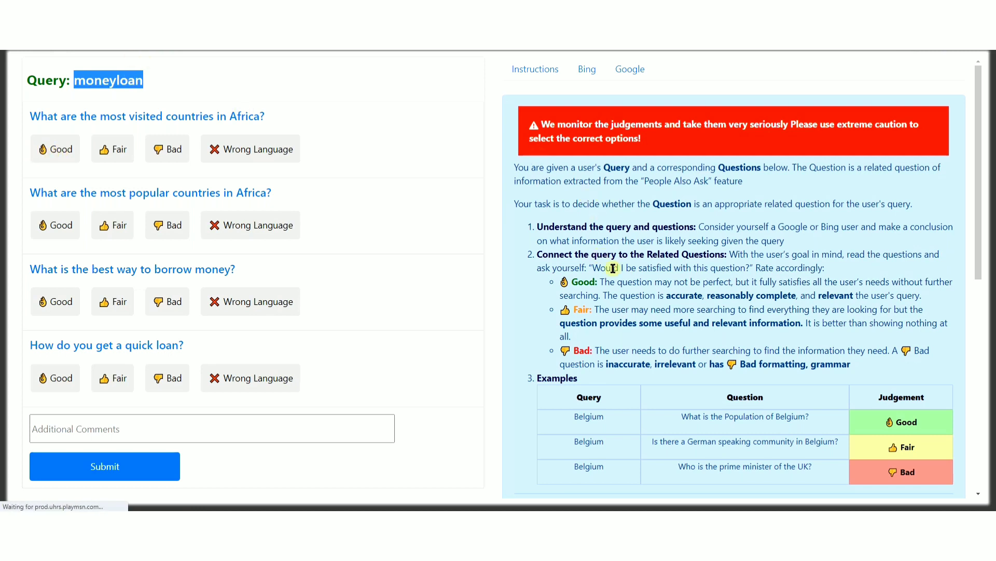
click(701, 228)
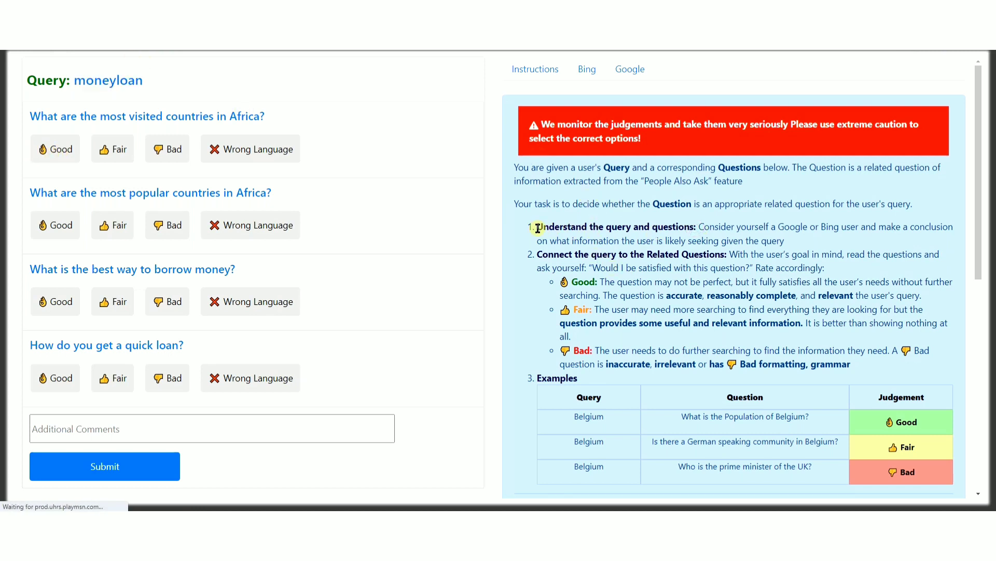
triple_click(537, 228)
click(534, 290)
click(586, 73)
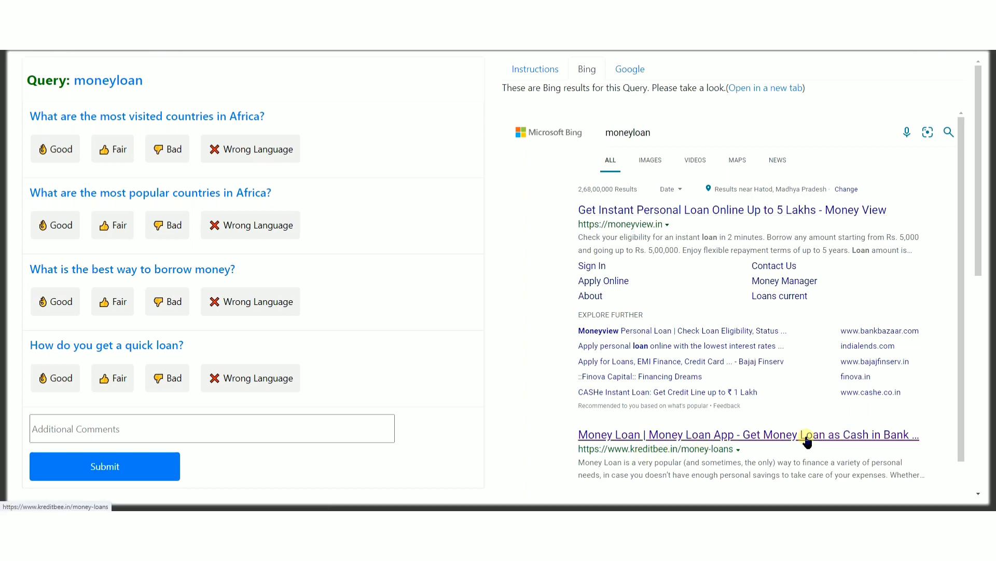
Rate the two questions about countries in Africa as Bad and the borrow money and quick loan questions as Good
drag(267, 115, 30, 116)
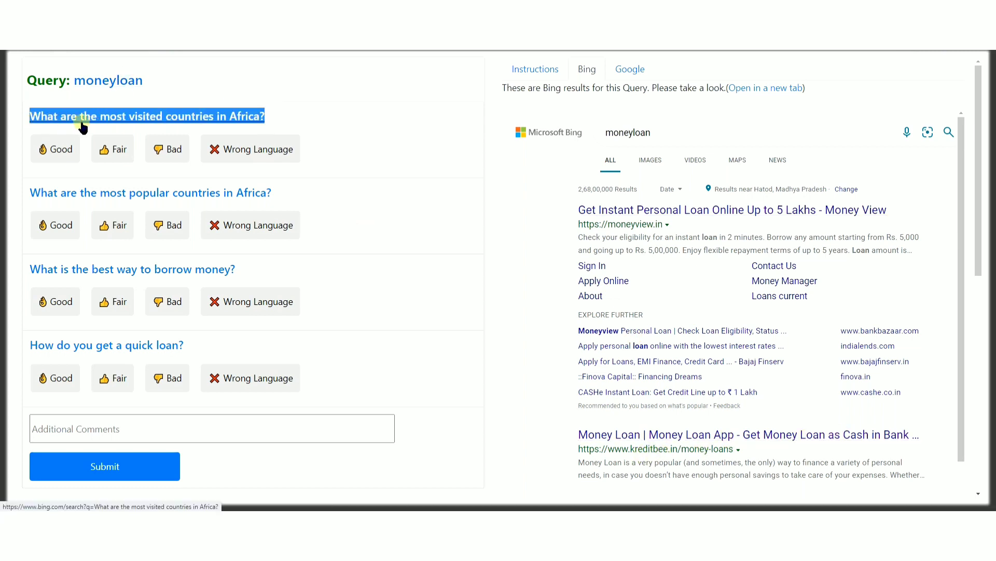
click(171, 151)
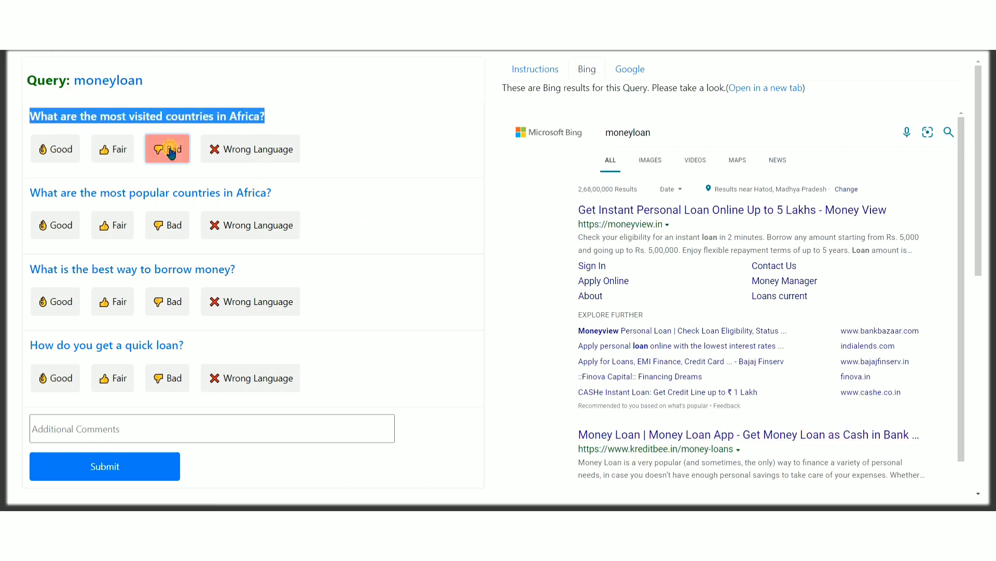
drag(283, 193, 38, 192)
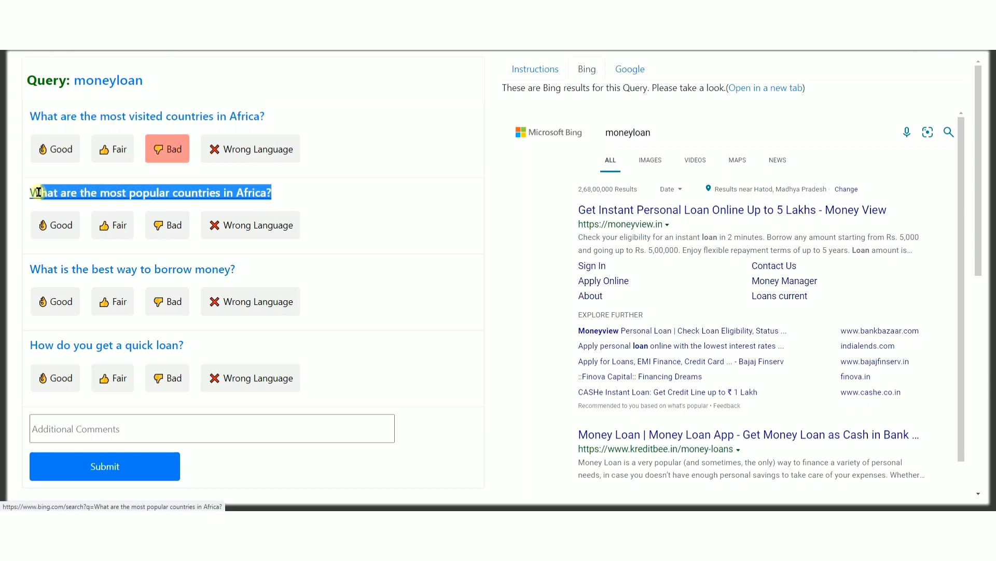
click(167, 224)
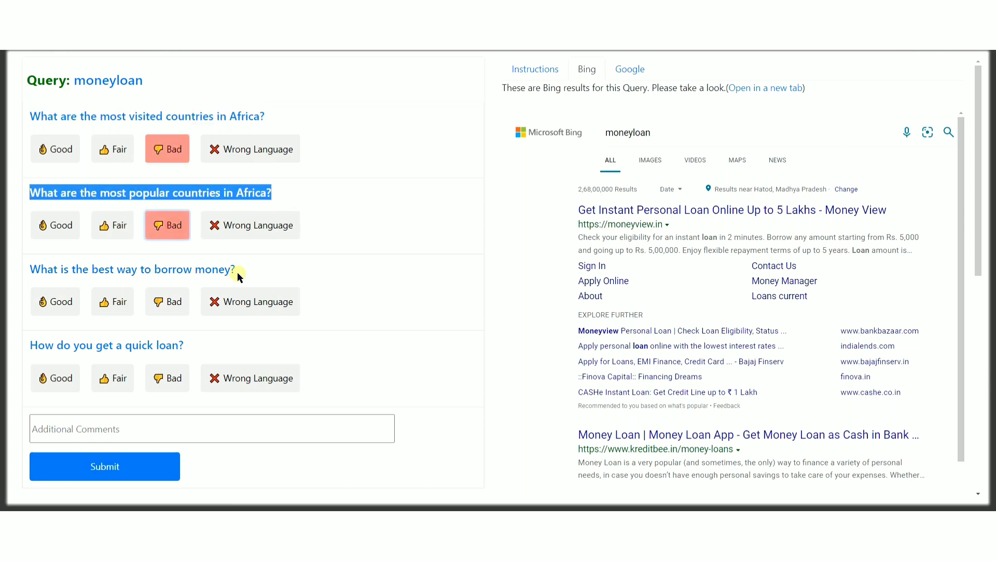
drag(239, 269, 30, 269)
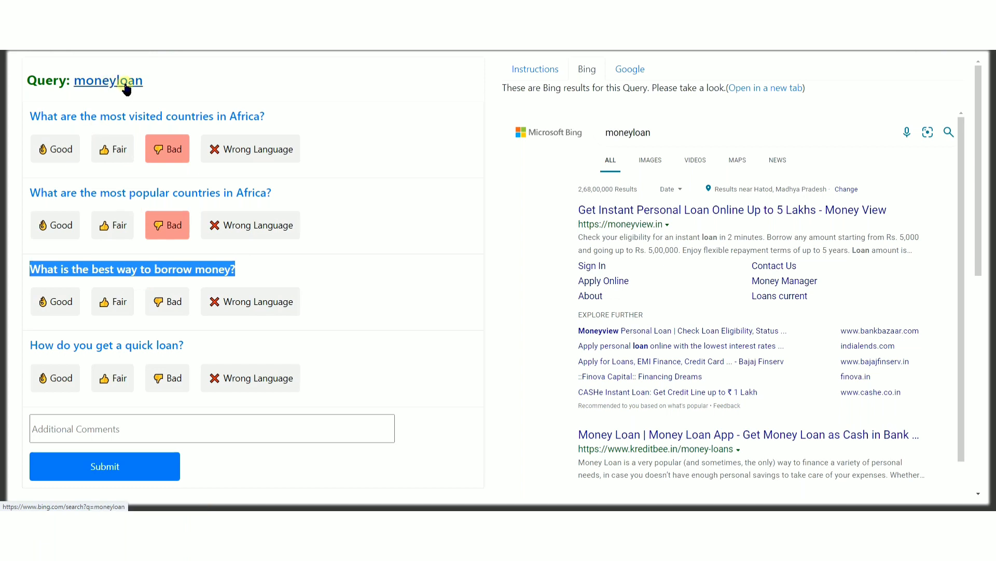
click(61, 302)
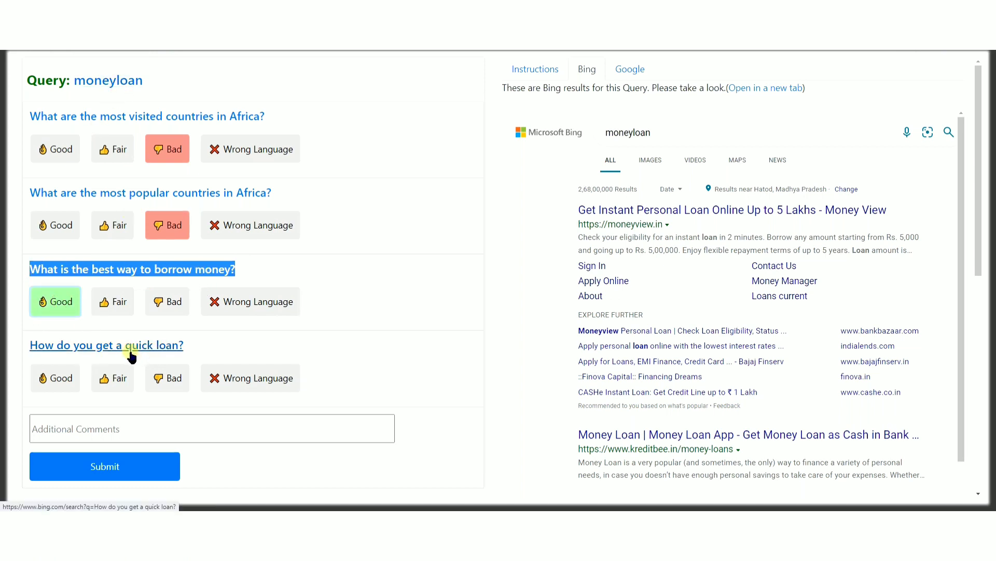
click(68, 386)
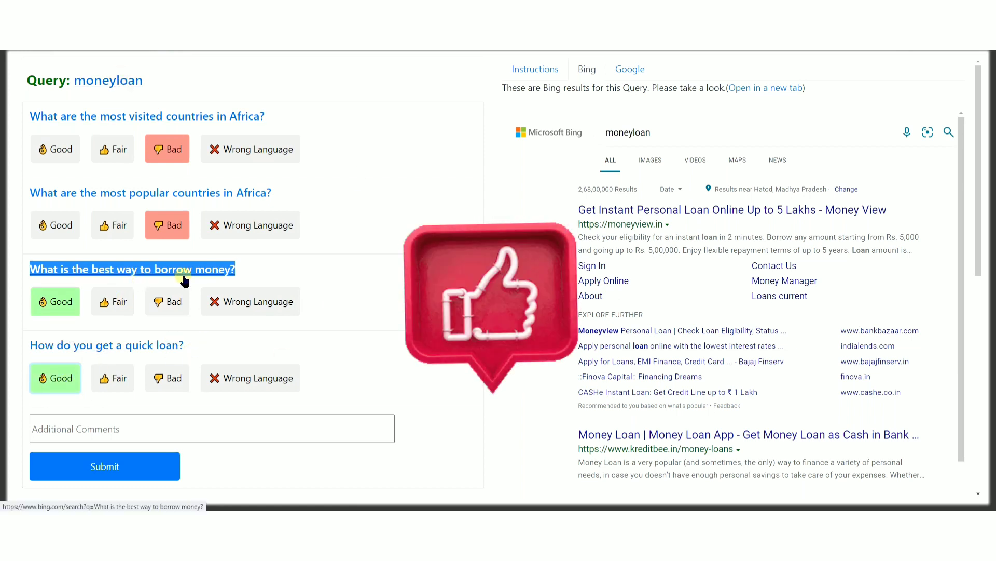
Submit the moneyloan ratings and dismiss the feedback to load the next query
click(142, 468)
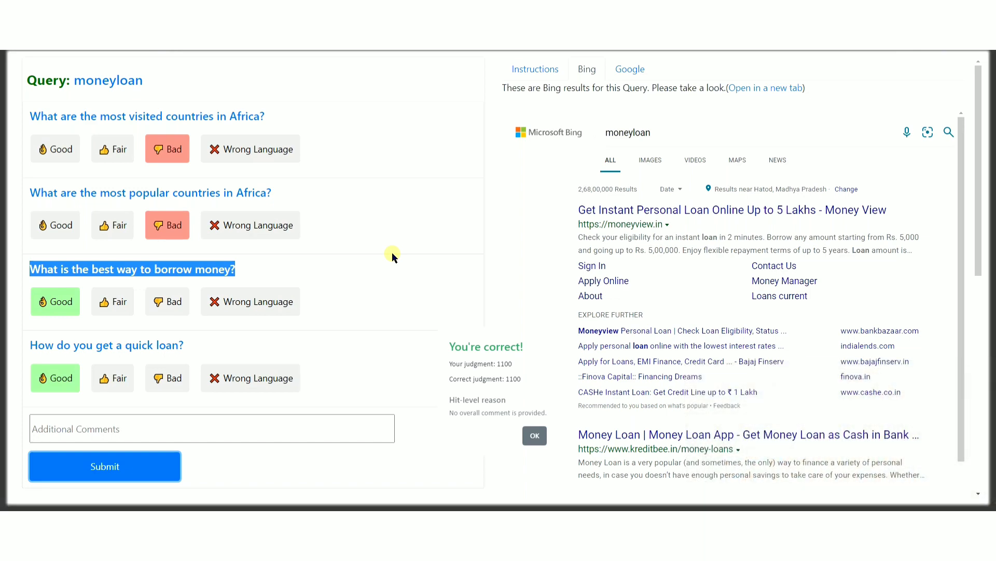
click(535, 435)
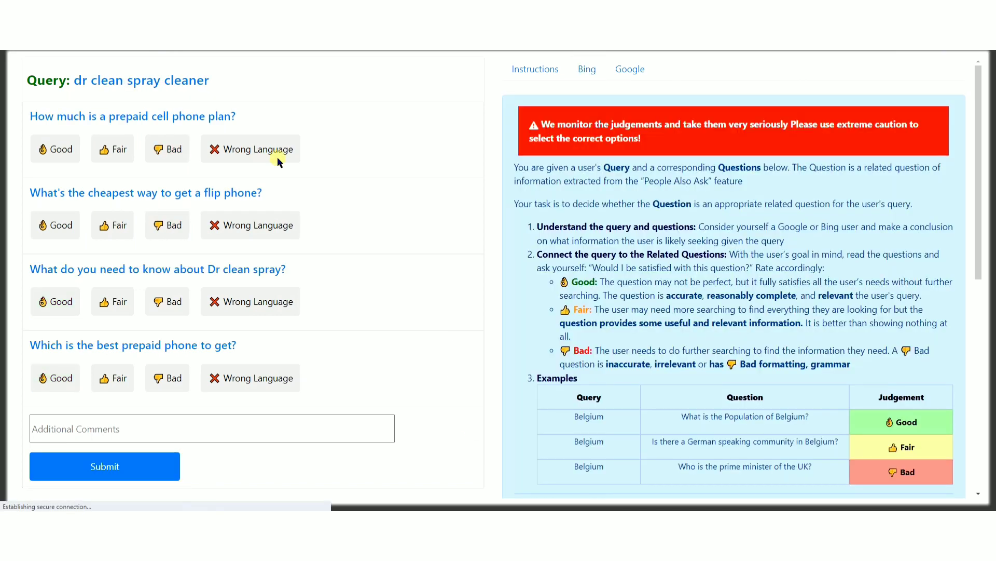
drag(210, 81, 71, 80)
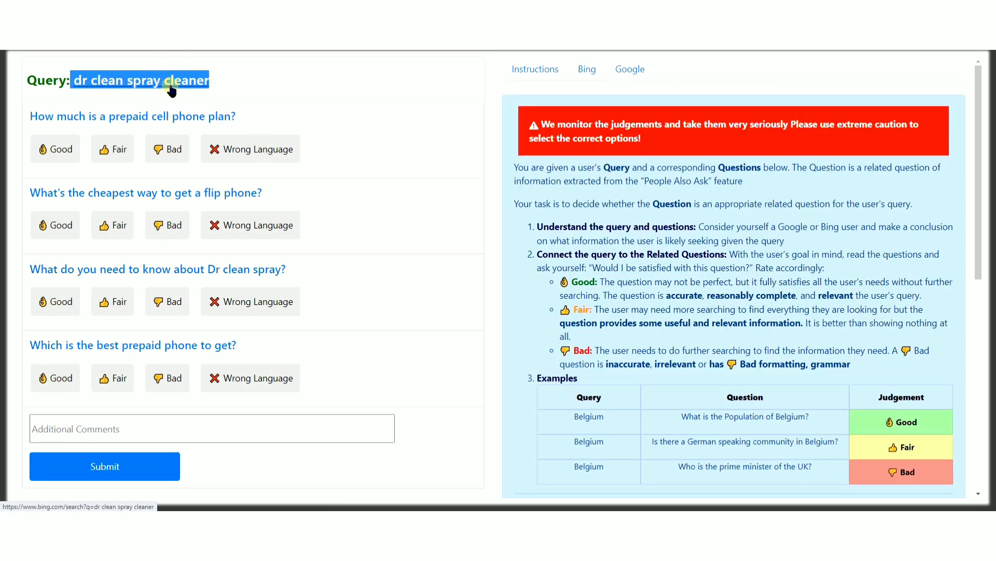
Review the first two judging instructions and show the Bing results for the dr clean spray cleaner query
click(596, 72)
triple_click(563, 227)
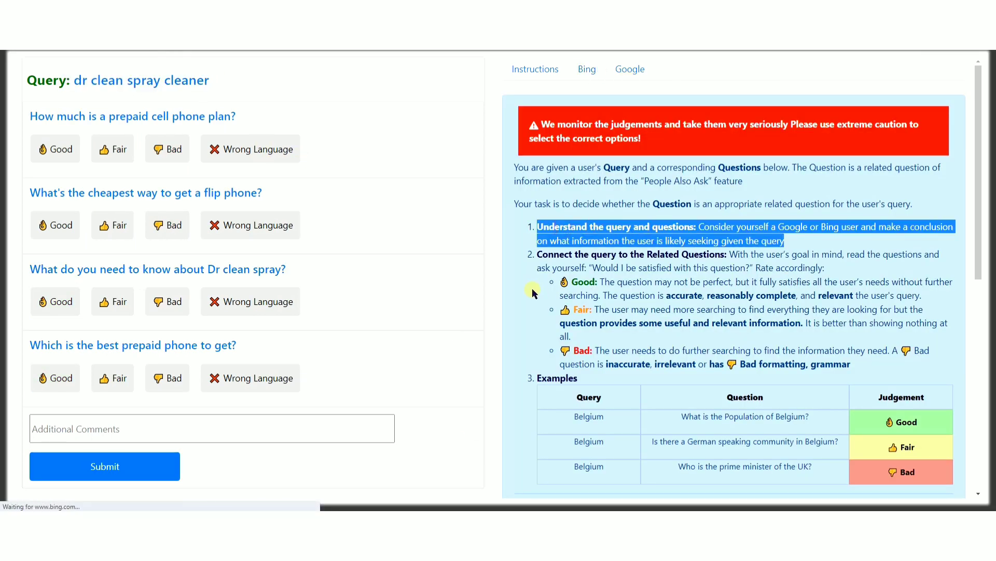
triple_click(552, 254)
click(578, 395)
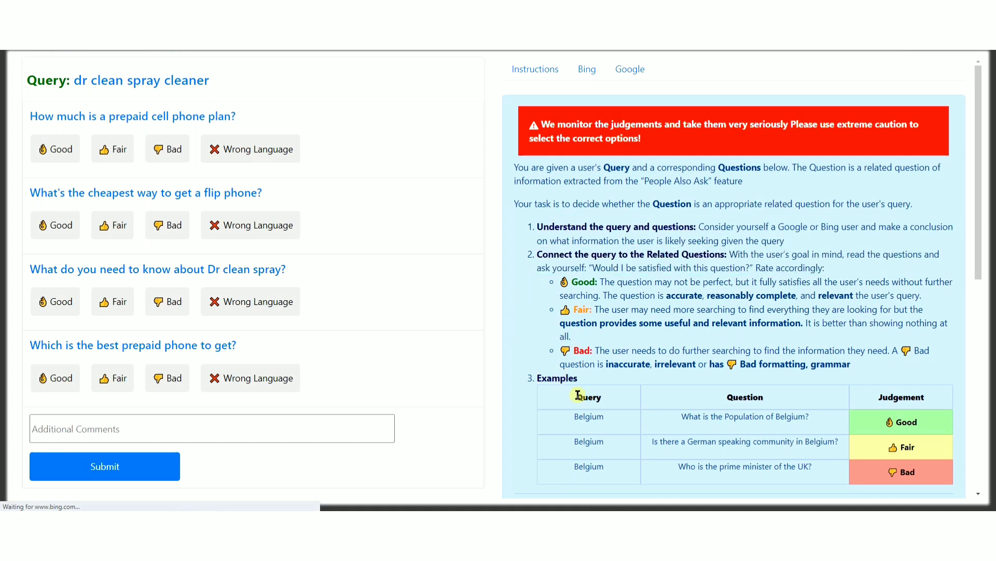
triple_click(543, 227)
click(587, 69)
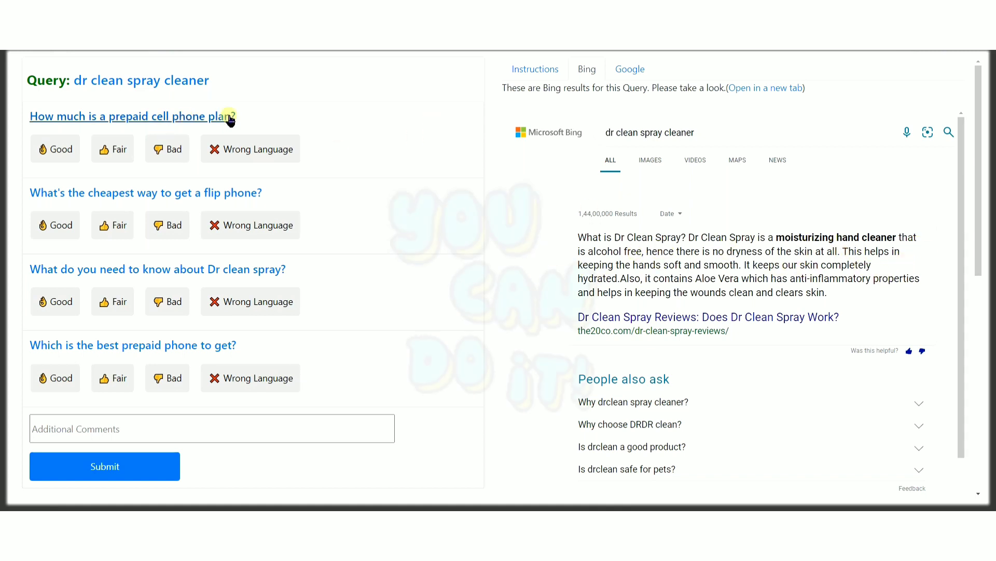
Rate the prepaid plan, flip phone and best prepaid phone questions as Bad and the Dr clean spray question as Good
drag(236, 117, 22, 107)
click(365, 99)
click(186, 151)
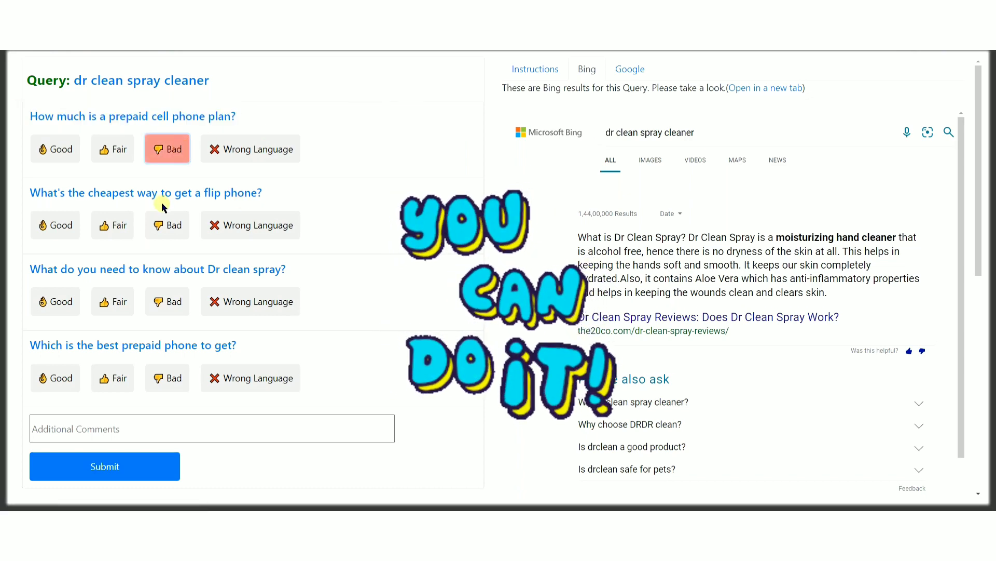
drag(279, 192, 30, 192)
click(167, 225)
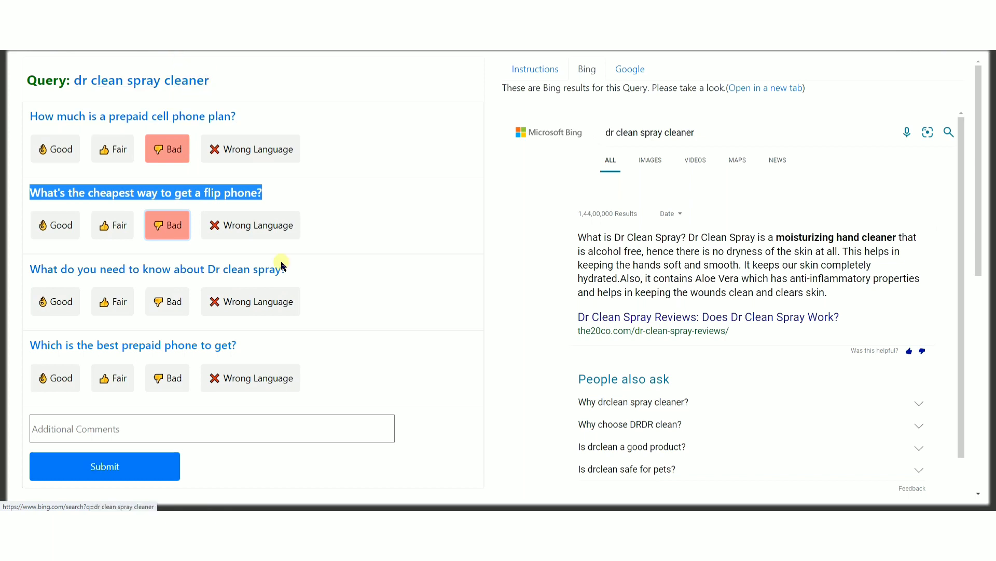
click(60, 305)
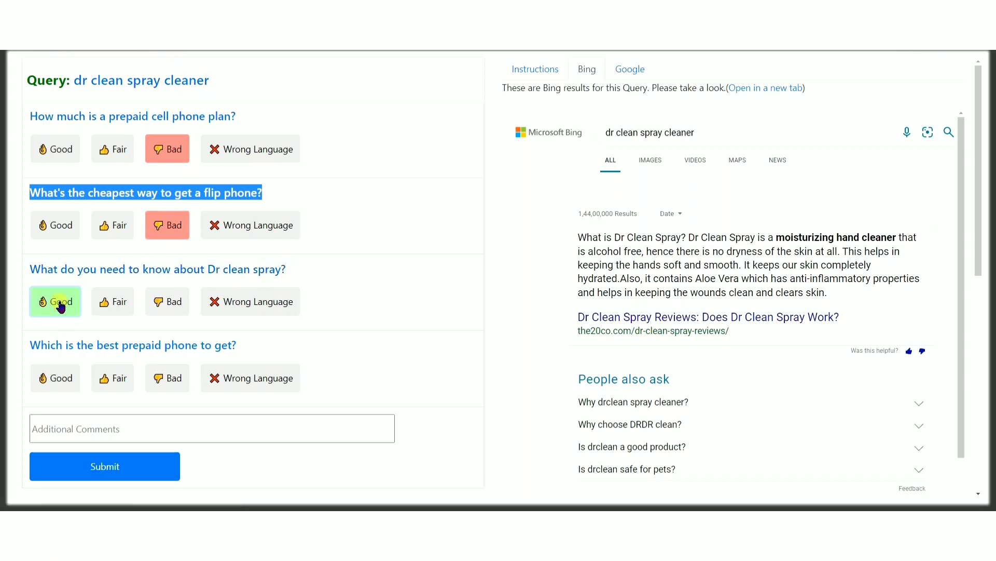
drag(239, 345, 30, 346)
click(176, 378)
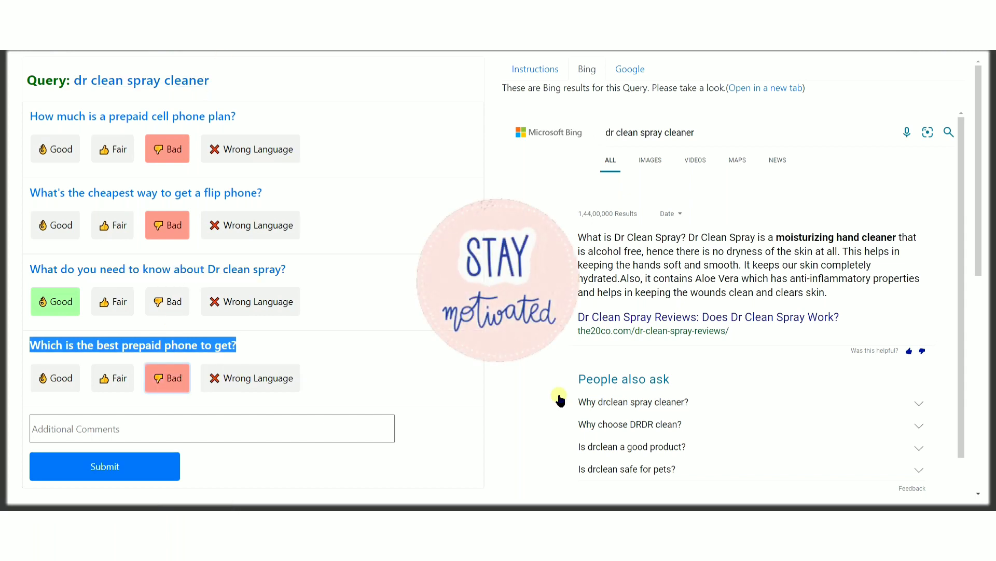
Submit the dr clean spray cleaner ratings after checking the product descriptions in its Bing results, and close the feedback
scroll(538, 386, down, 2)
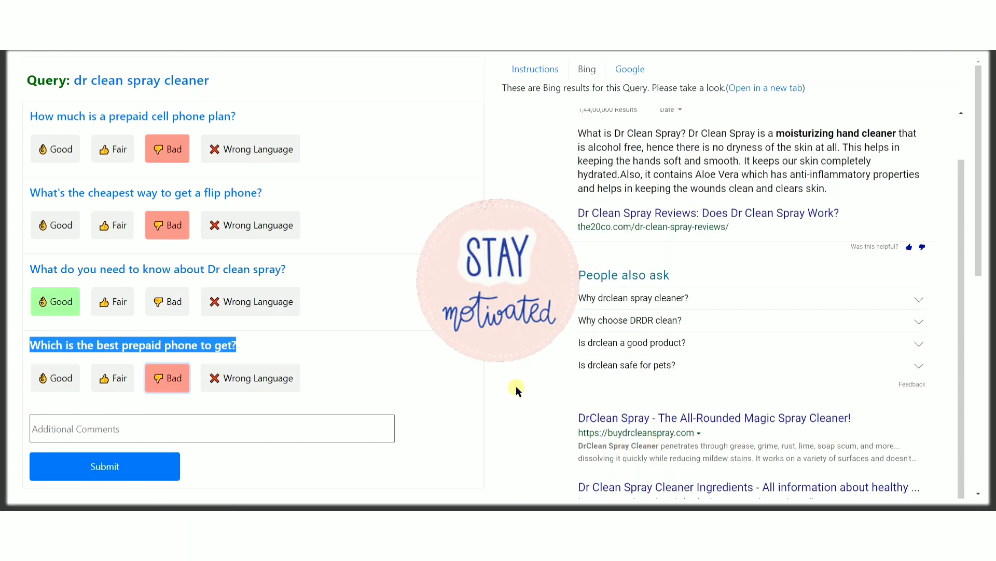
scroll(530, 373, down, 2)
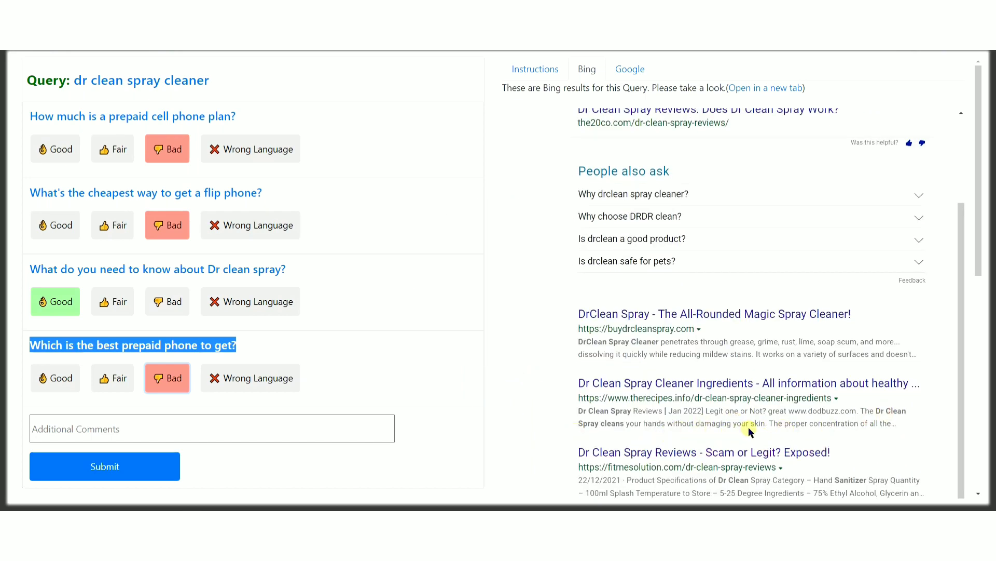
drag(766, 423, 629, 423)
click(472, 378)
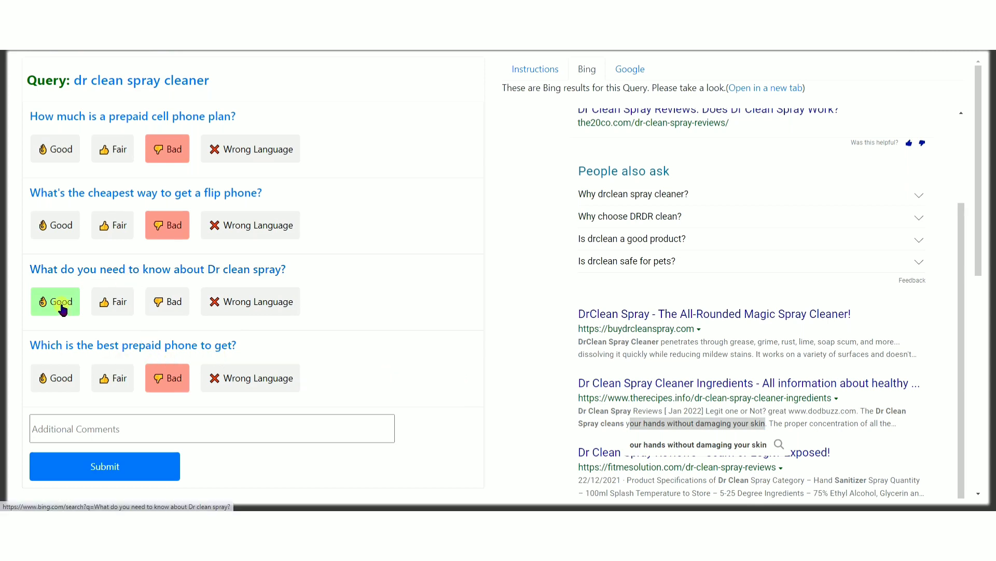
click(103, 474)
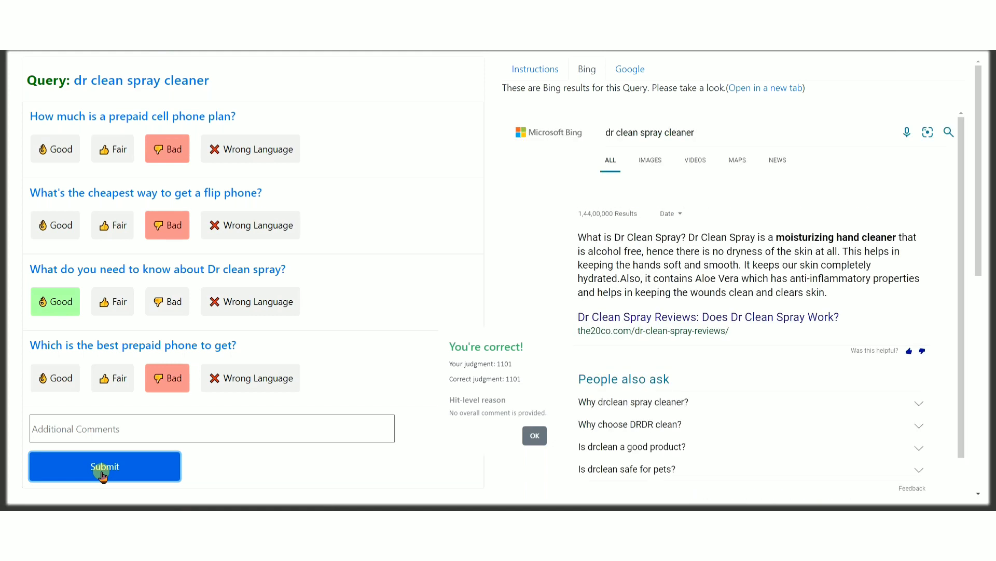
click(534, 435)
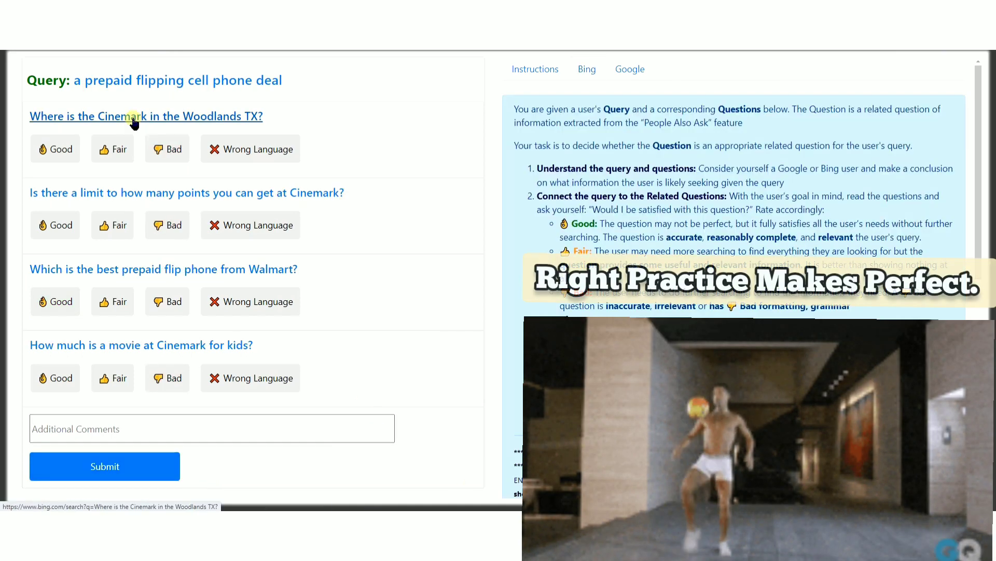
Examine the Bing and Google results for the prepaid flipping cell phone deal query alongside the first two judging instructions
drag(284, 81, 76, 88)
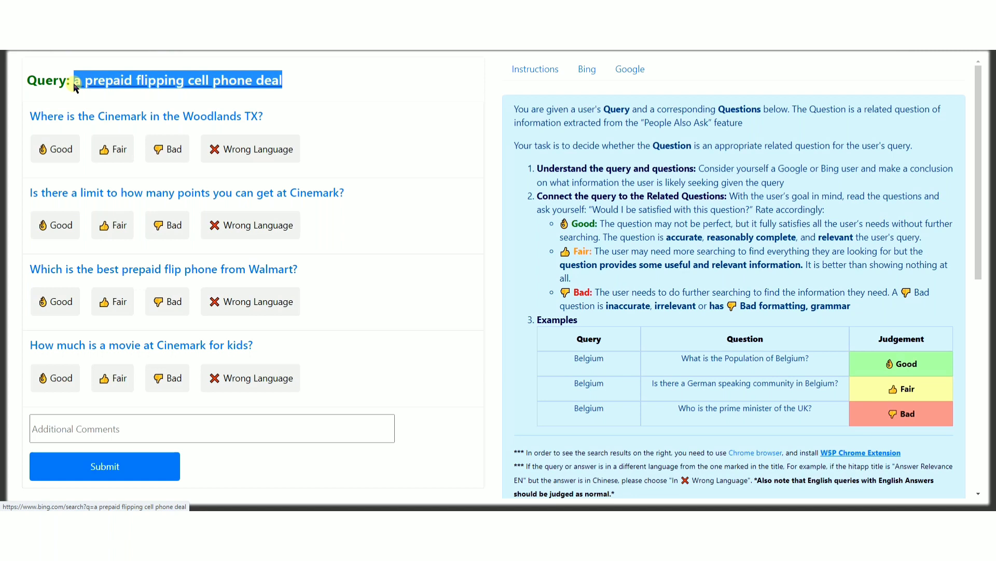
click(588, 70)
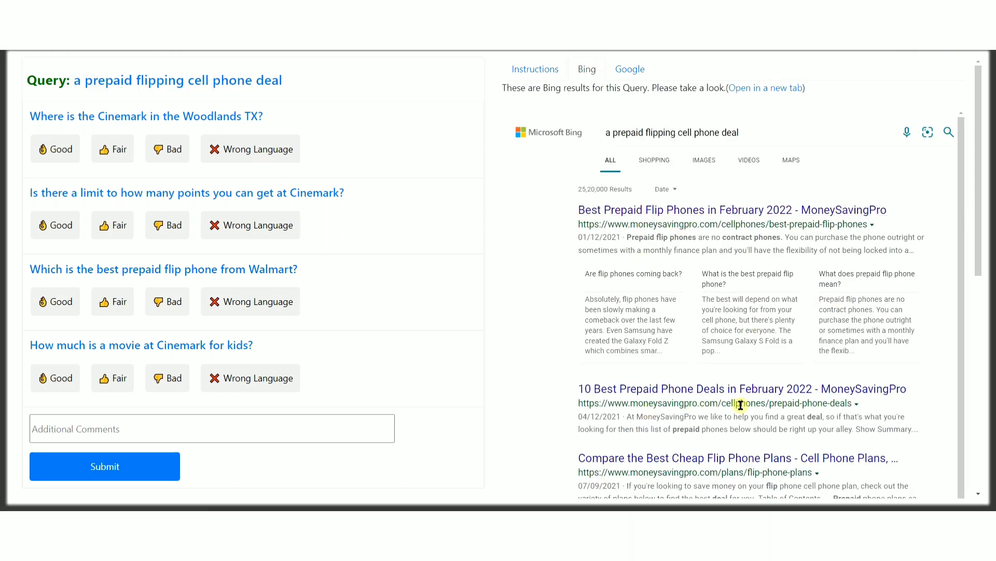
scroll(614, 403, down, 2)
click(538, 73)
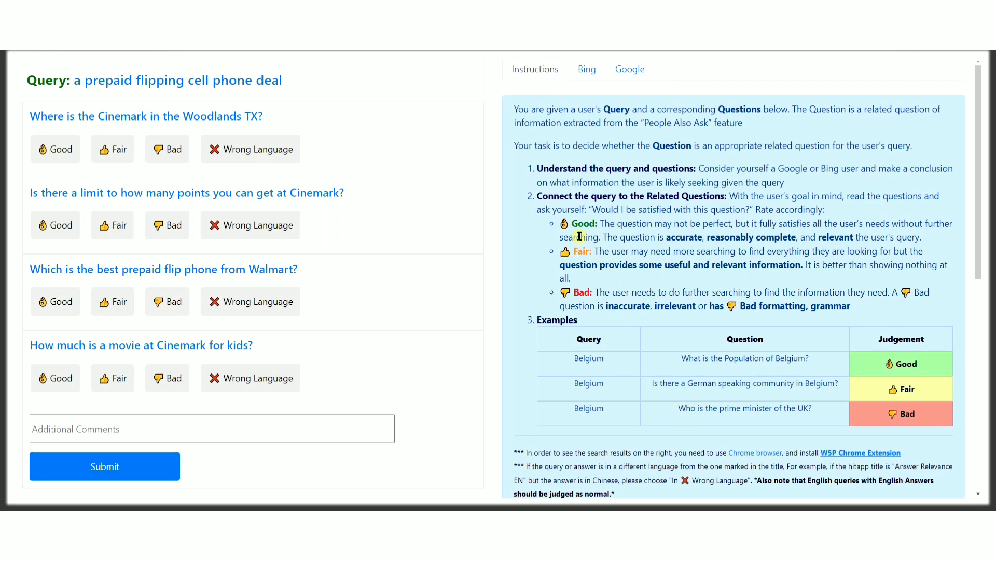
triple_click(575, 167)
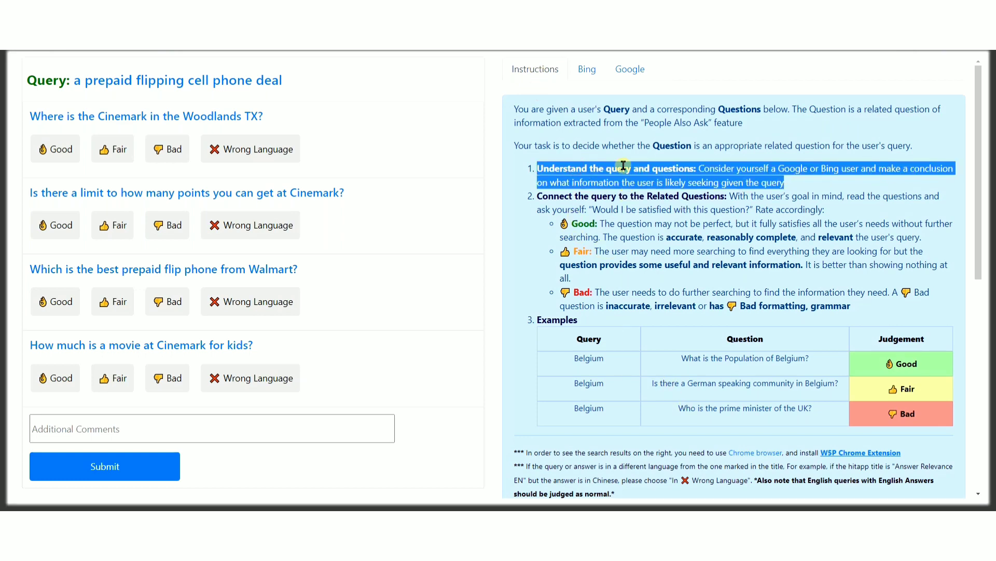
click(587, 69)
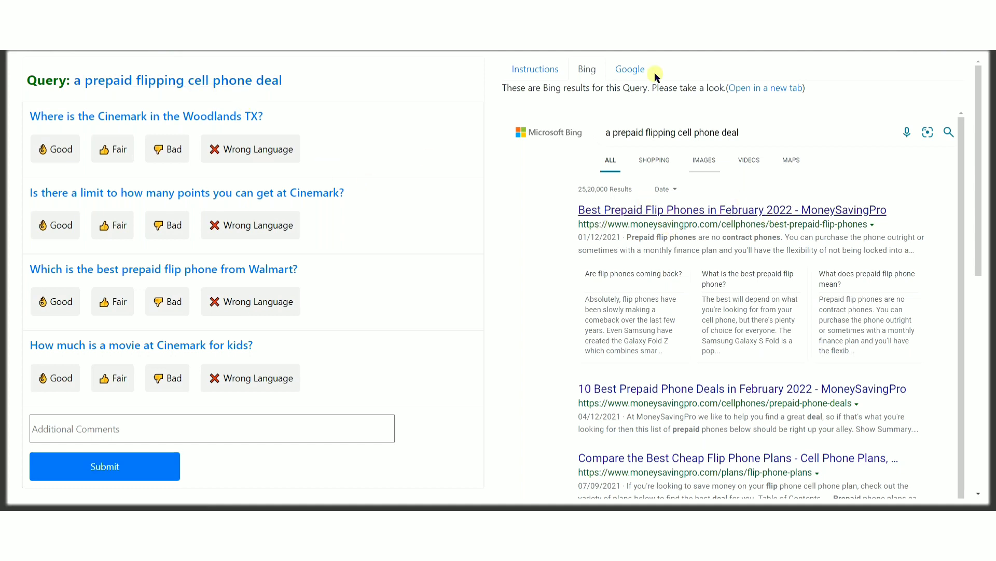
click(639, 71)
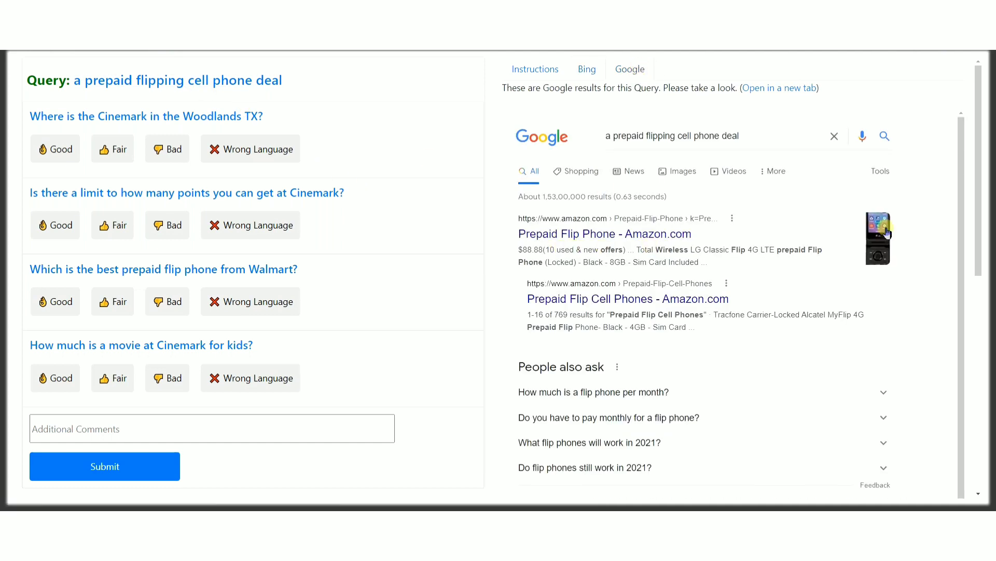
click(534, 70)
triple_click(564, 187)
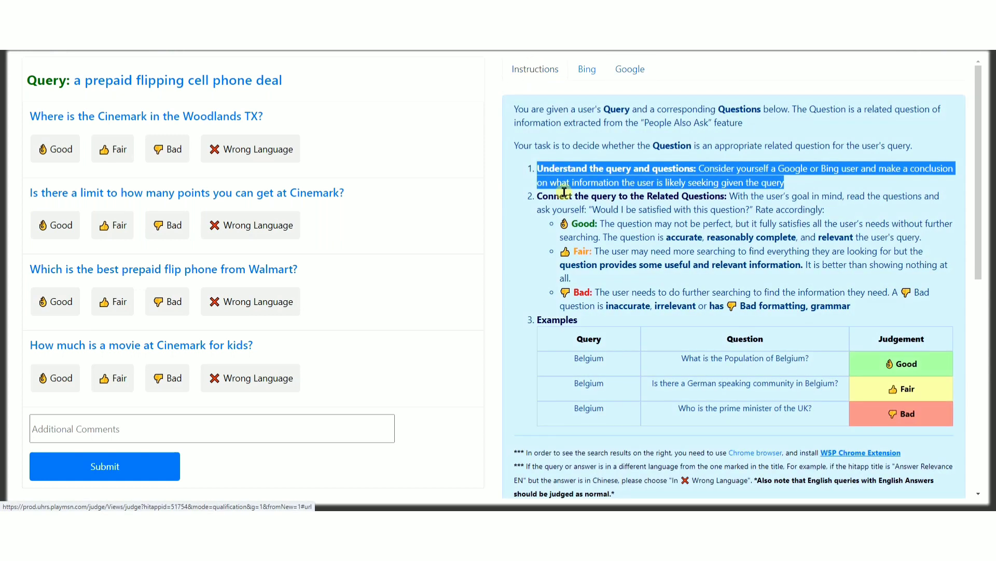
triple_click(581, 196)
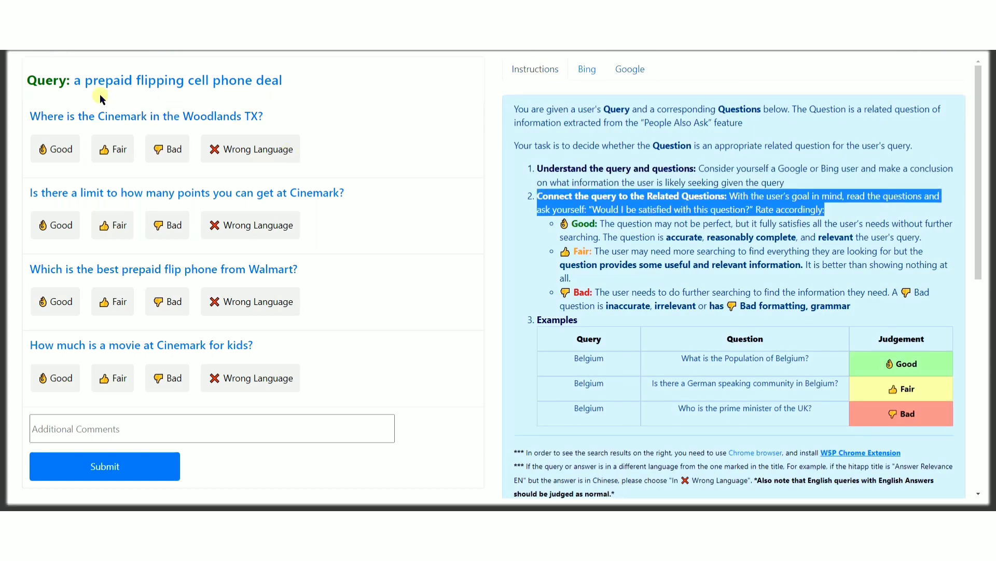
Rate the three Cinemark questions as Bad and the Walmart prepaid flip phone question as Good, and submit the ratings
click(268, 118)
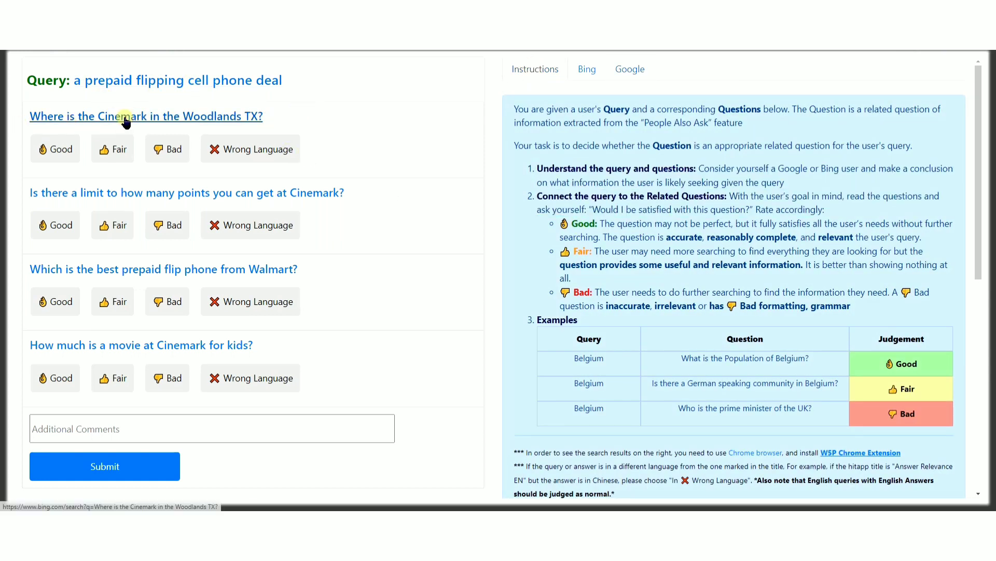
triple_click(271, 115)
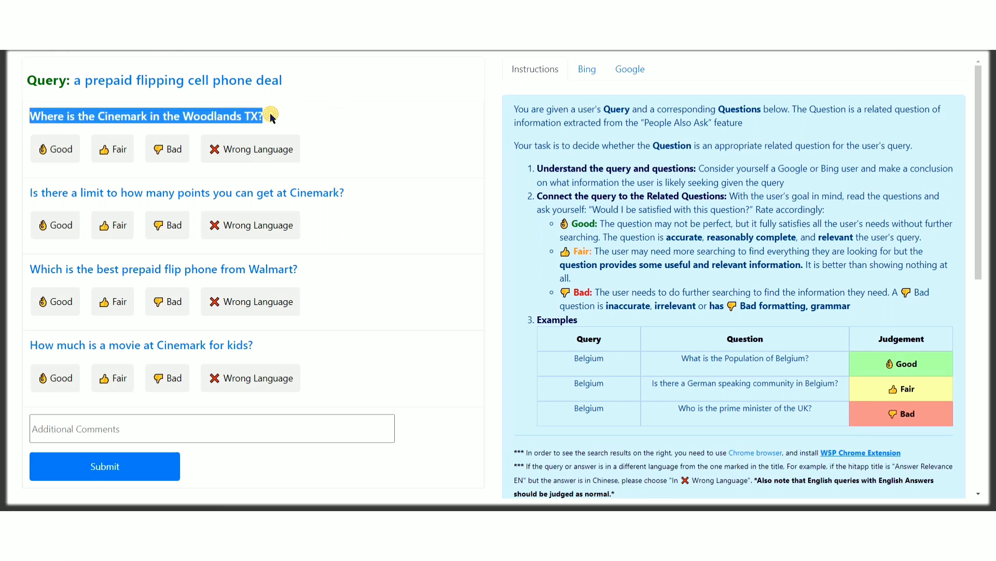
click(172, 149)
triple_click(357, 193)
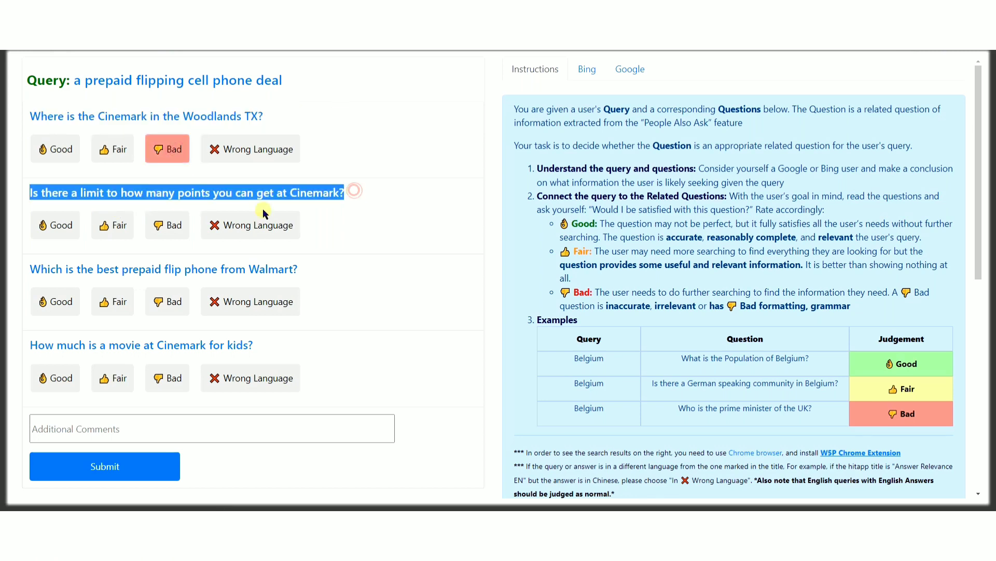
click(166, 224)
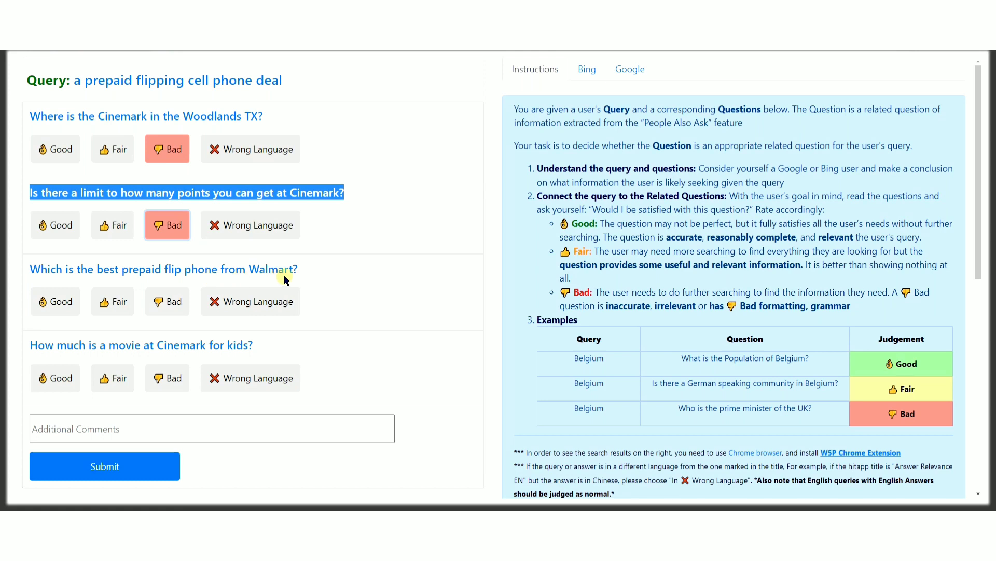
click(58, 303)
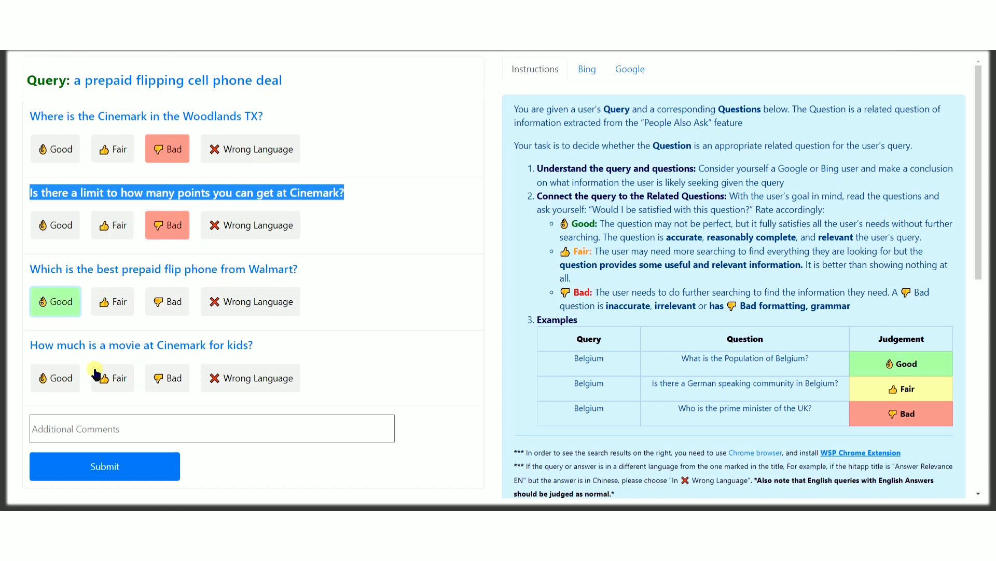
drag(266, 345, 37, 345)
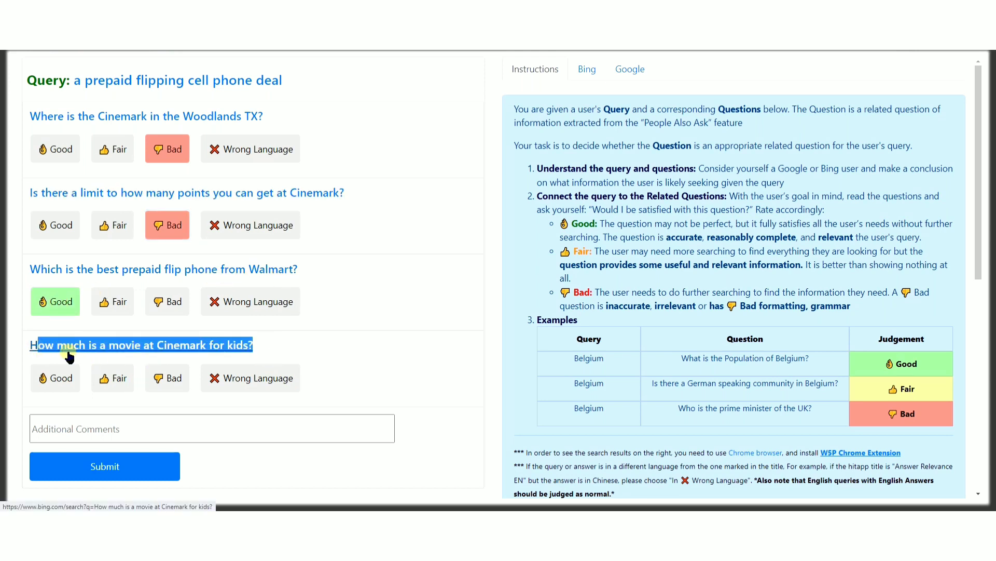
click(167, 384)
click(118, 466)
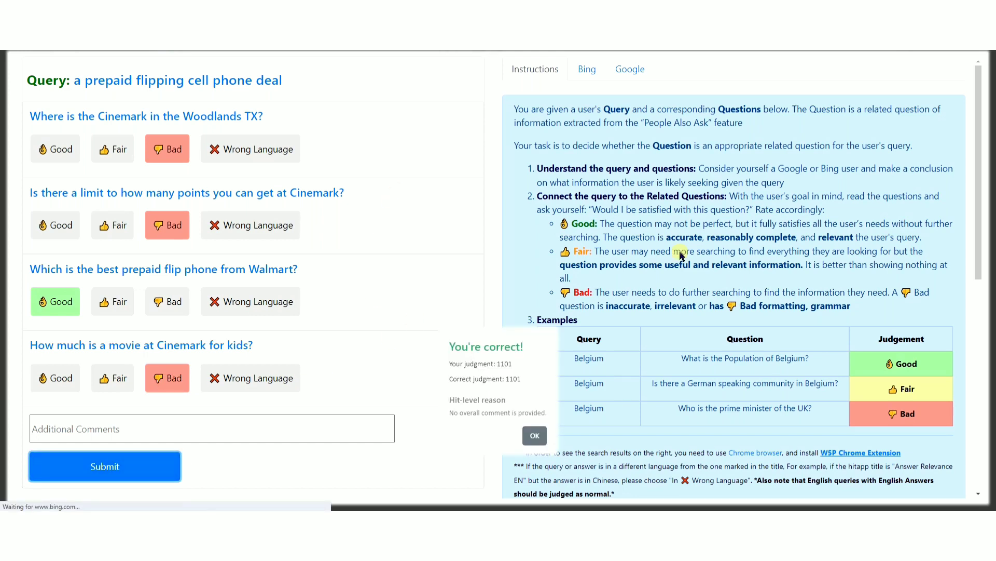
click(535, 436)
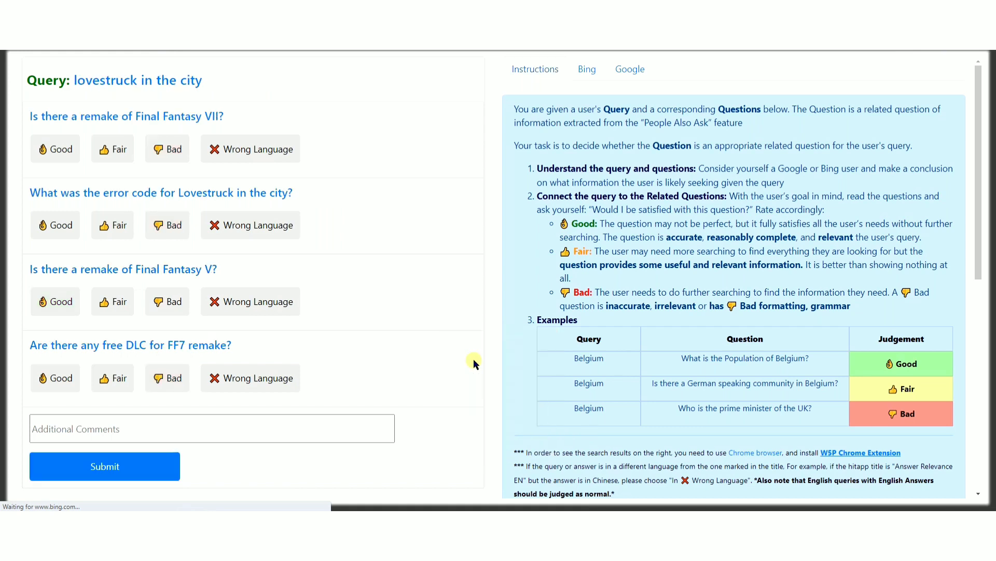
Examine the Bing results for the lovestruck in the city query alongside the first two judging instructions
triple_click(139, 86)
click(302, 89)
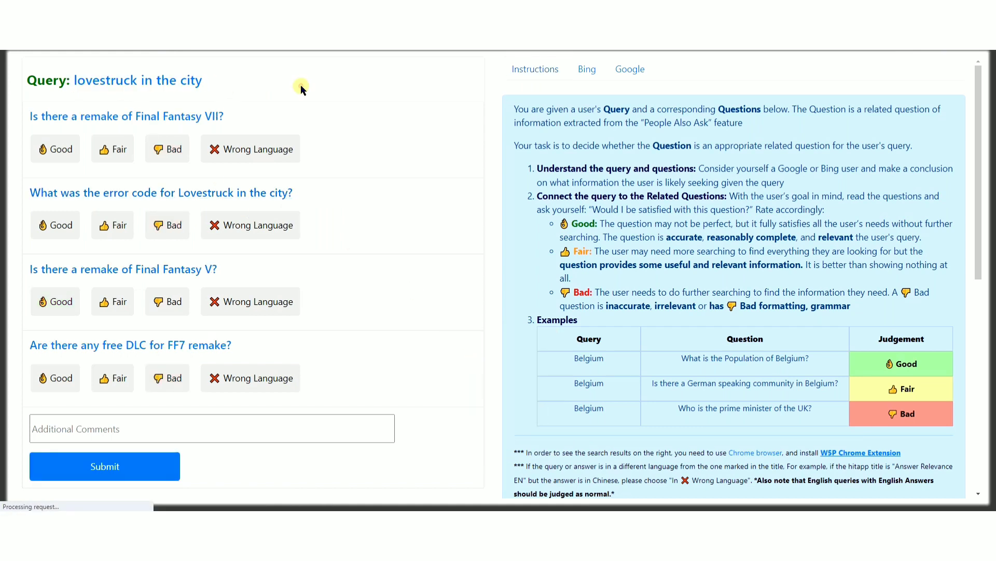
triple_click(552, 169)
click(587, 70)
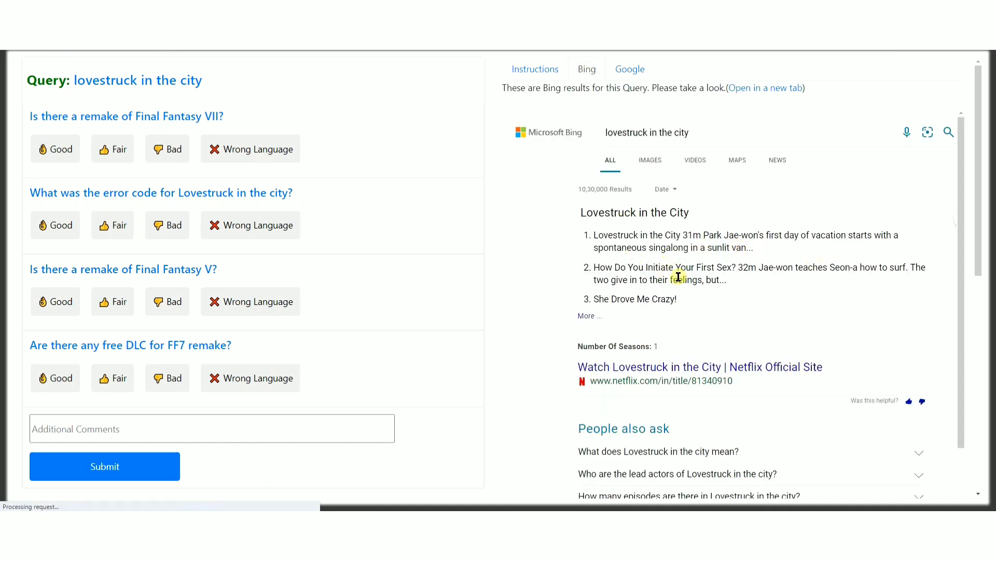
scroll(679, 276, down, 1)
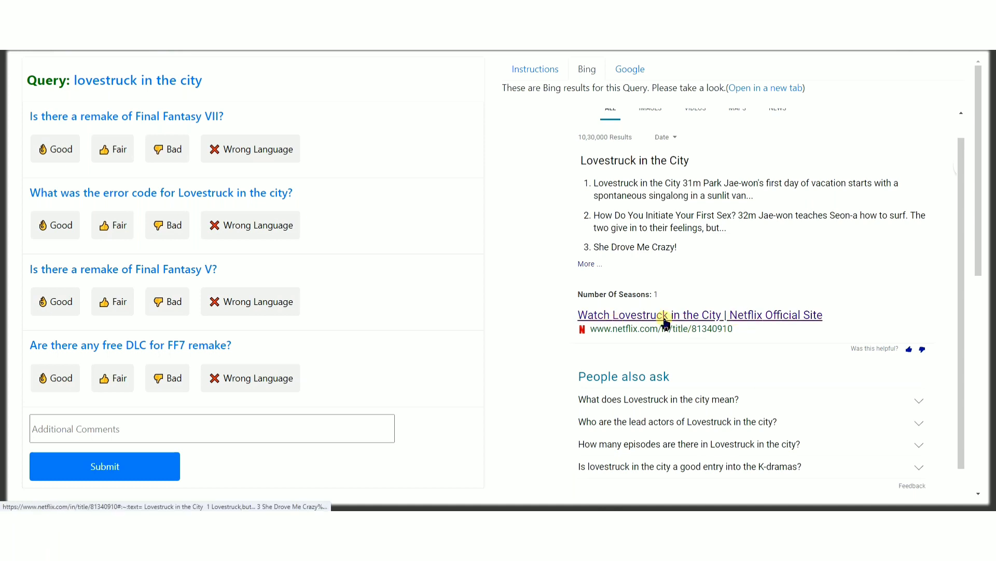
click(542, 71)
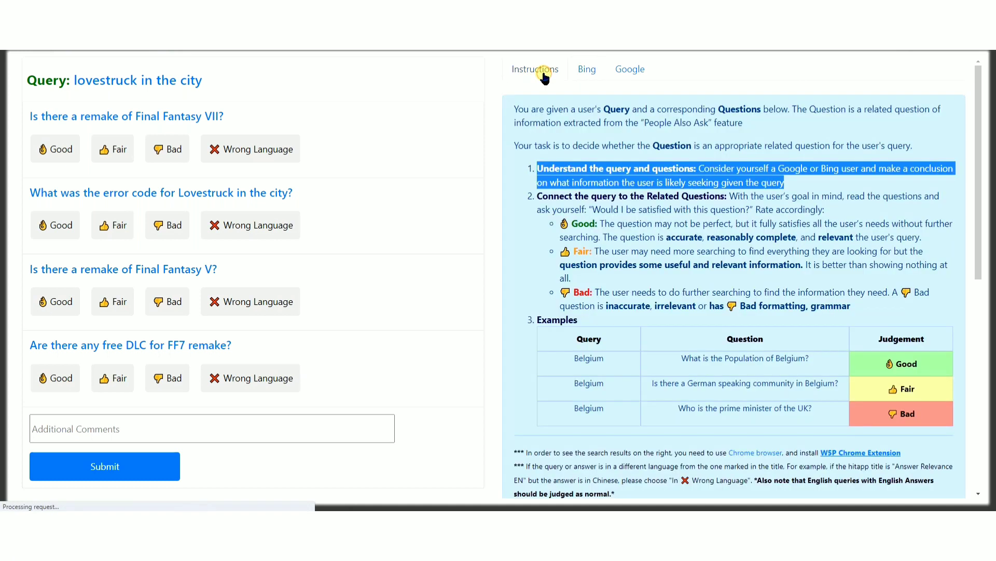
triple_click(580, 196)
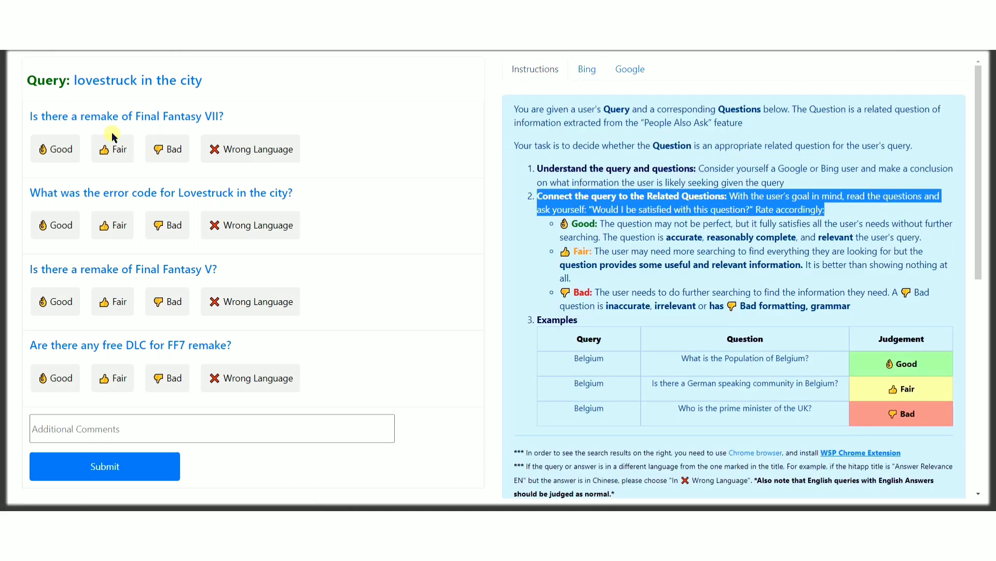
Rate the Final Fantasy VII and Final Fantasy V remake questions as Bad and the Lovestruck error code question as Good
click(174, 154)
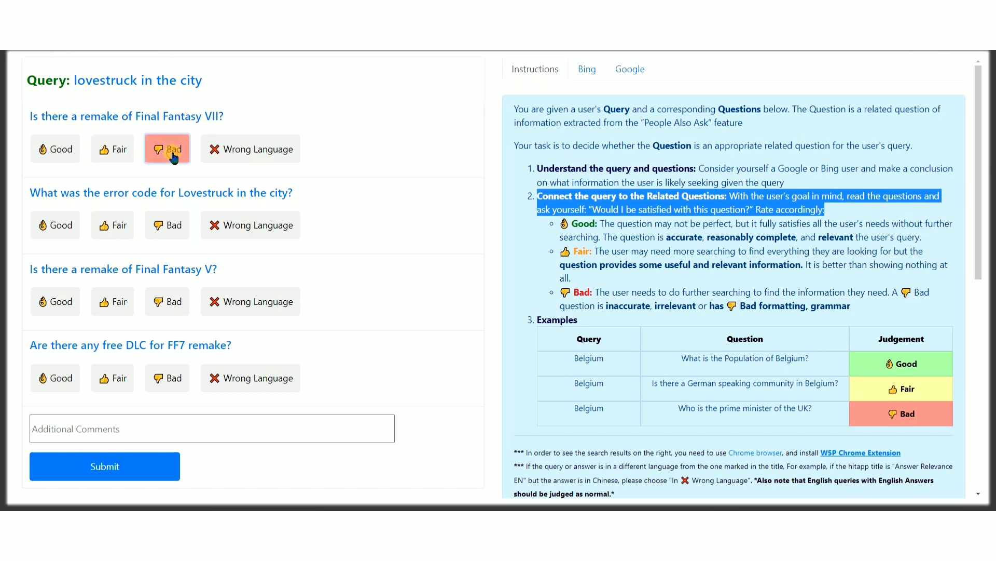
click(56, 224)
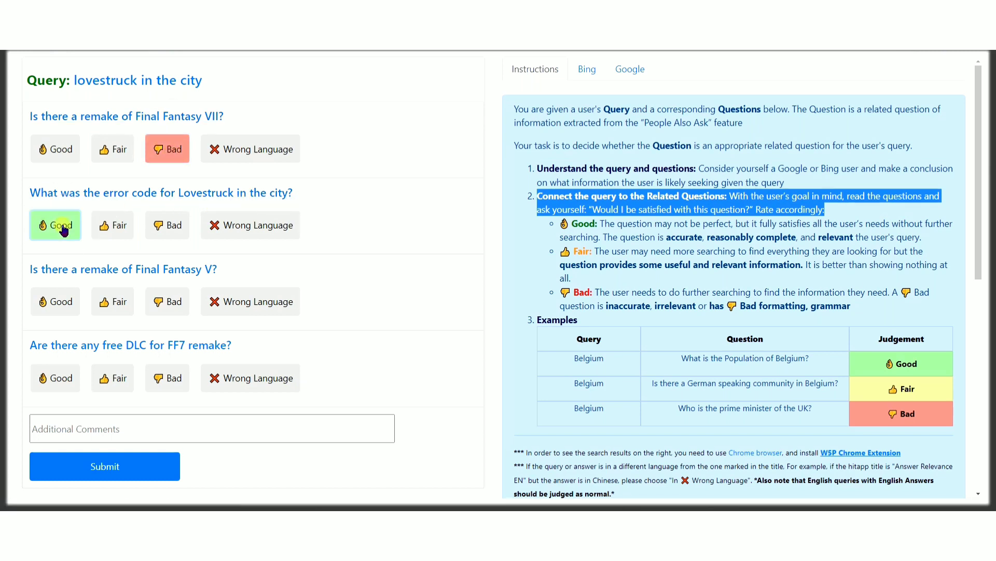
click(174, 306)
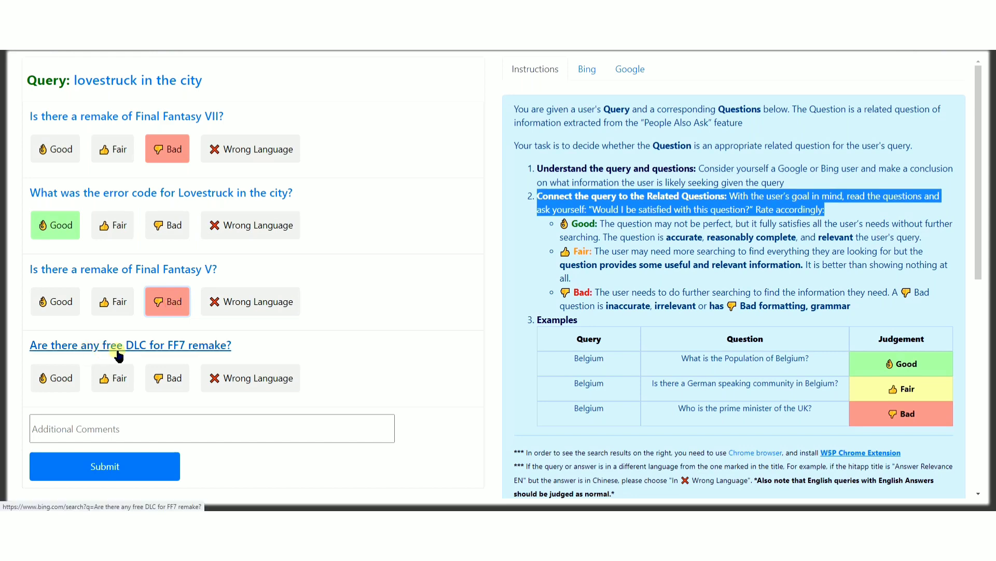
Rate the free FF7 remake DLC question as Bad after checking its Bing results, and submit the lovestruck in the city ratings
click(191, 348)
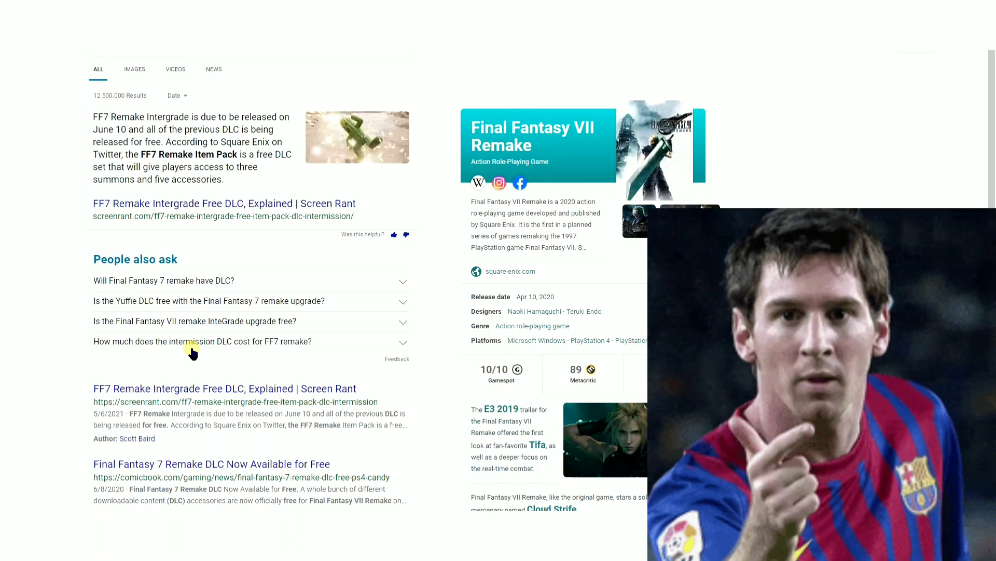
scroll(227, 395, down, 1)
scroll(227, 395, down, 5)
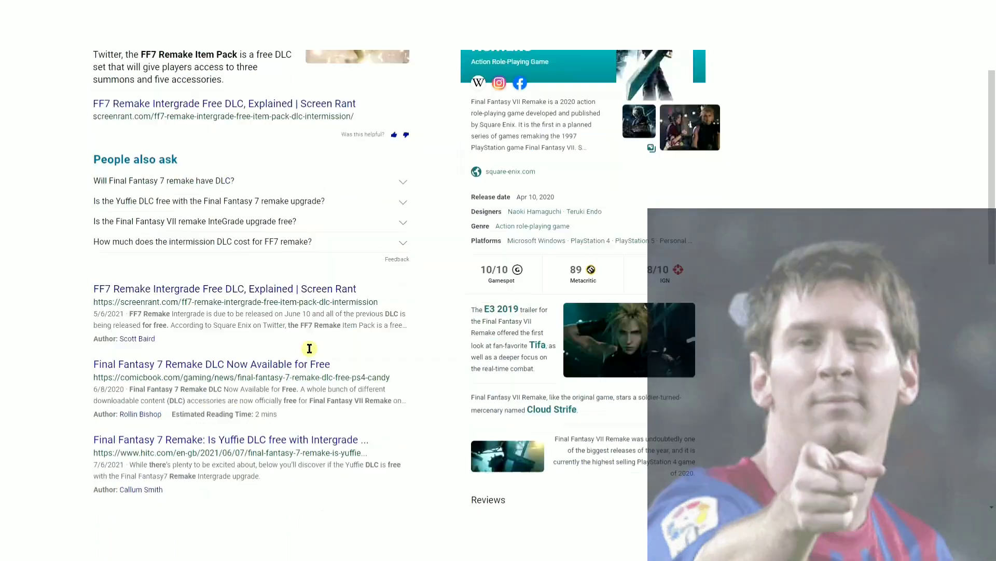
scroll(222, 122, up, 5)
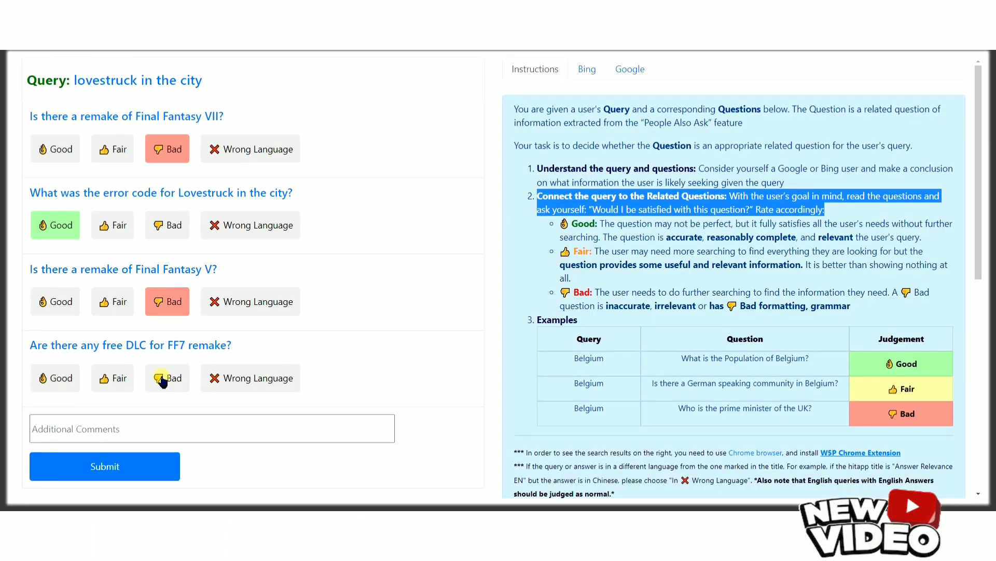
click(161, 380)
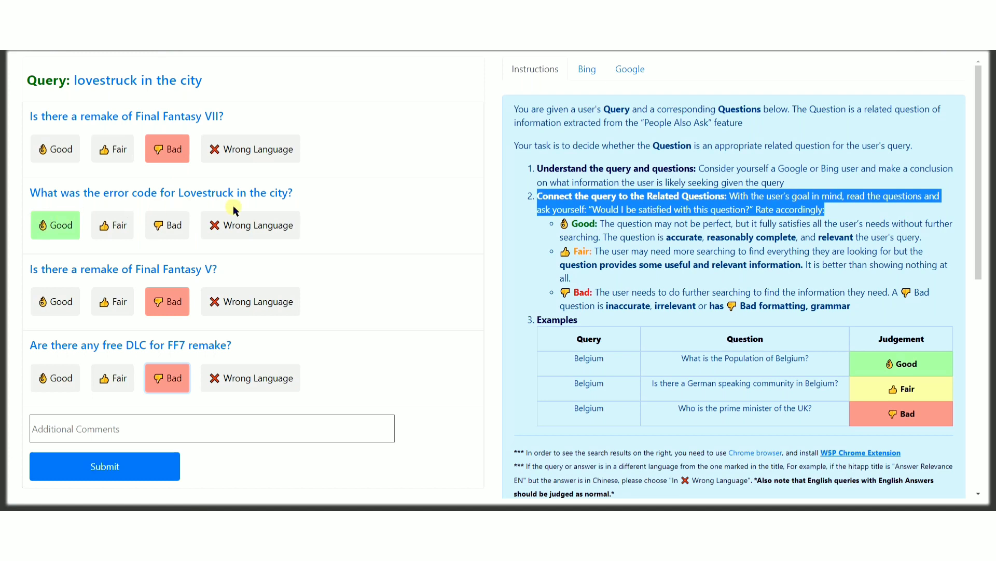
click(116, 464)
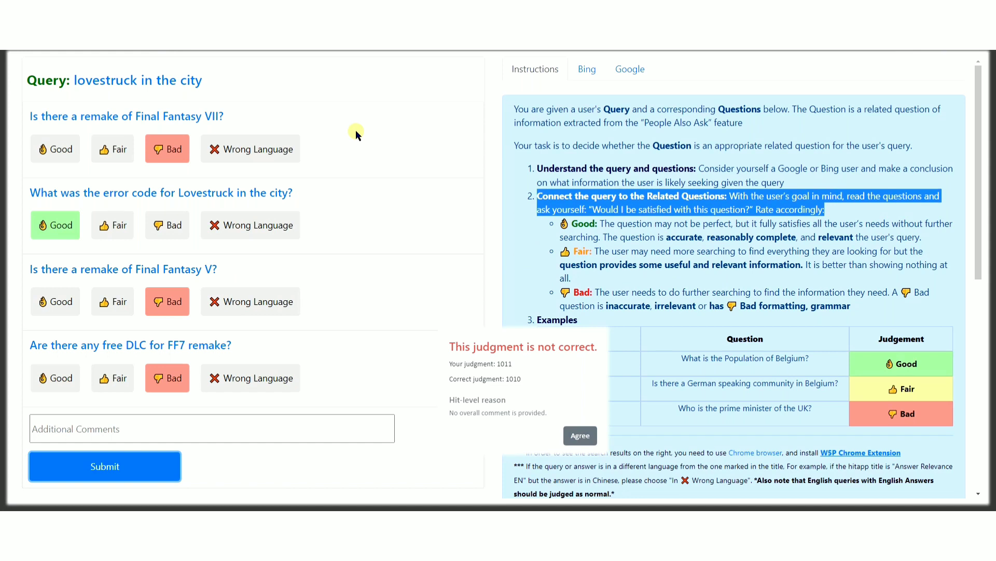
click(574, 435)
Examine the remove data from array react query and its Bing results alongside the first two judging instructions
drag(258, 81, 72, 82)
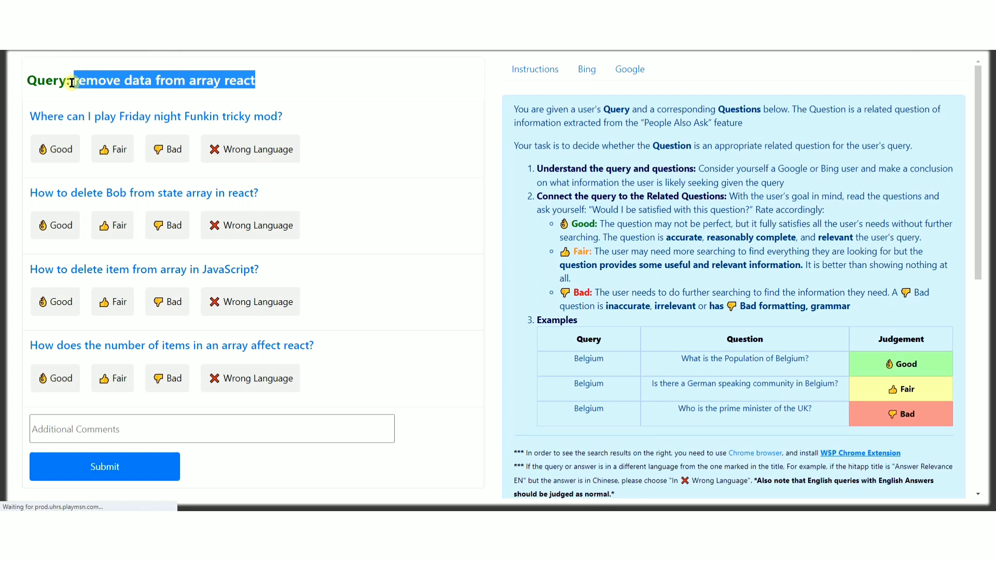
triple_click(652, 177)
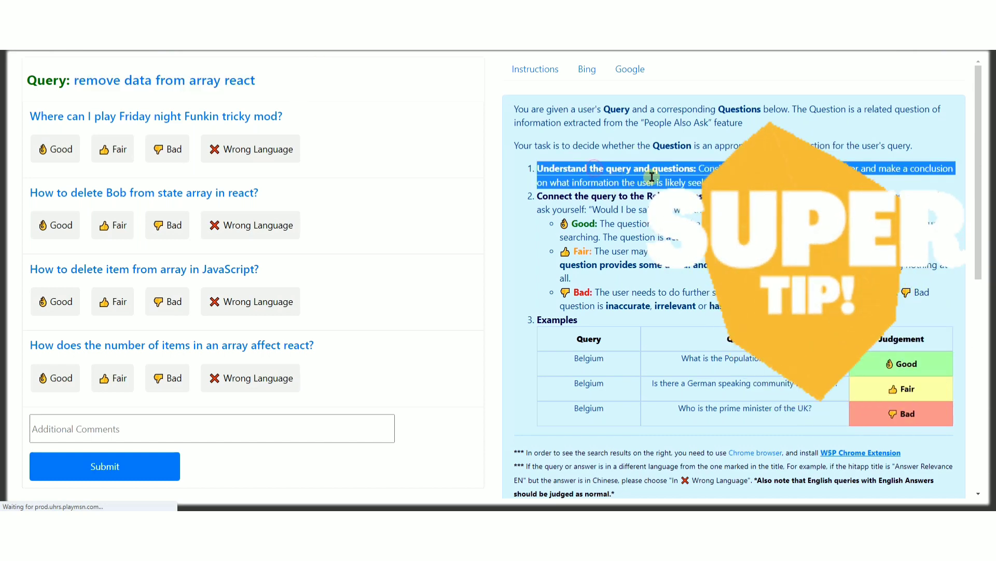
click(581, 72)
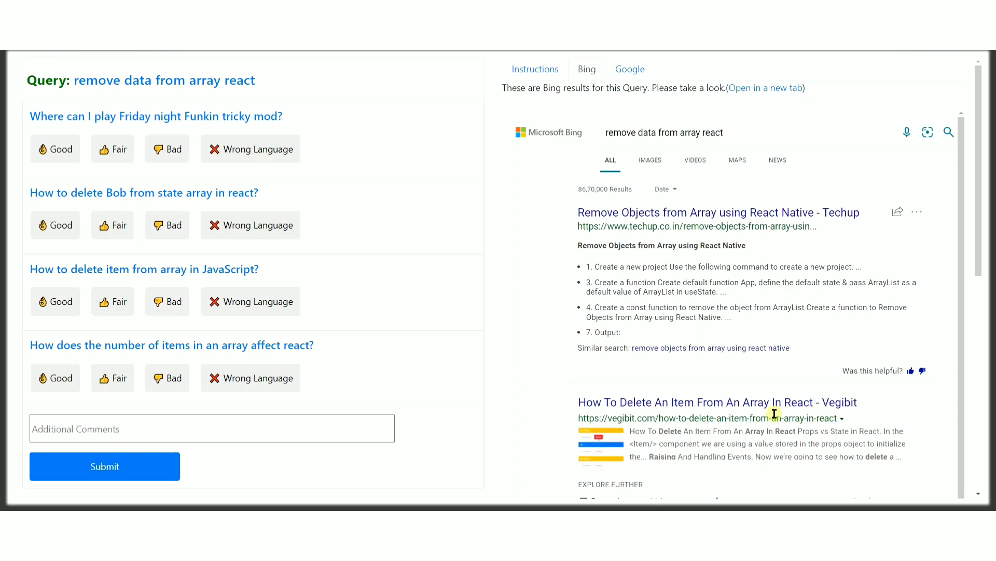
click(536, 69)
triple_click(744, 208)
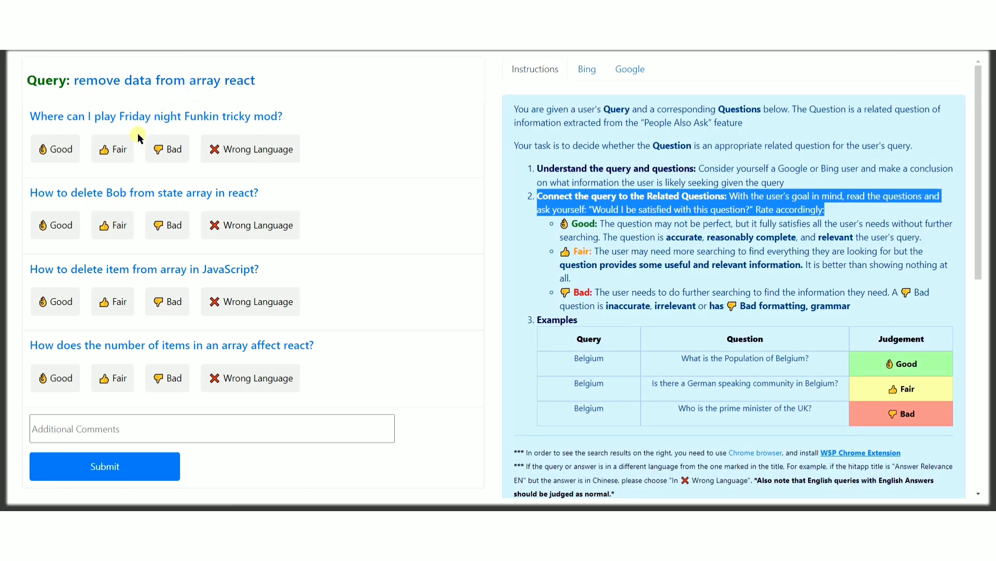
Rate the Friday night Funkin question as Bad and the delete Bob and number of array items questions as Good
triple_click(281, 115)
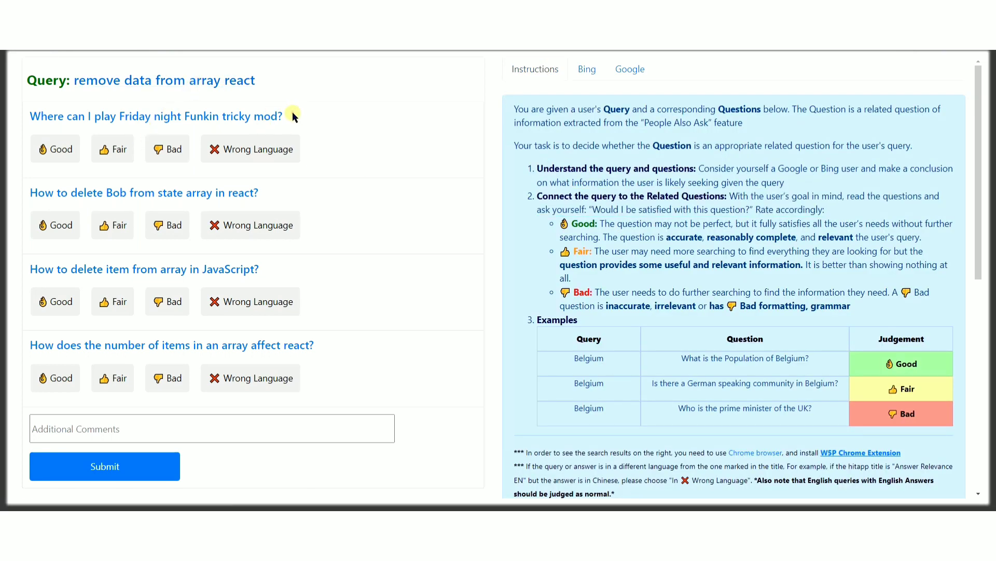
click(175, 150)
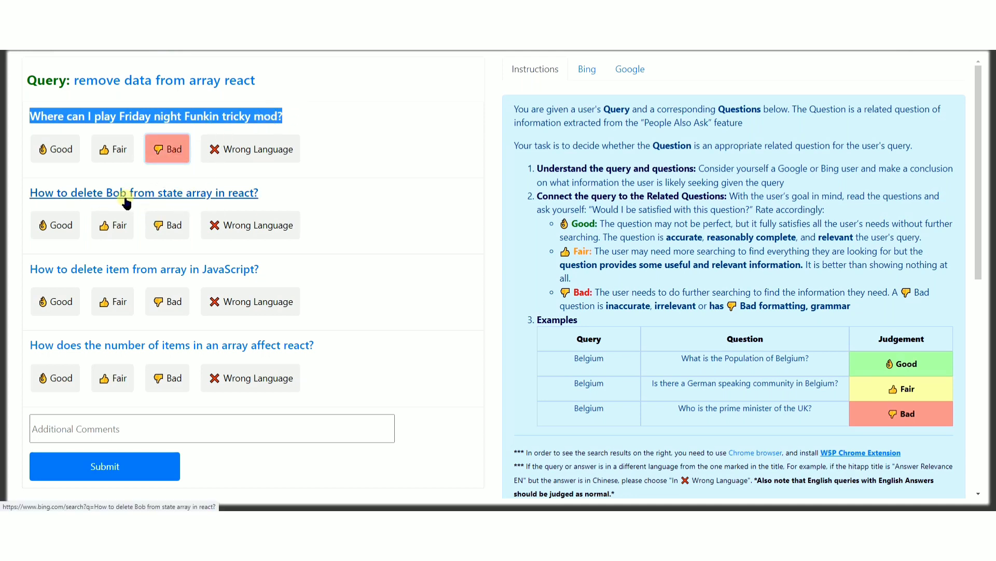
click(62, 228)
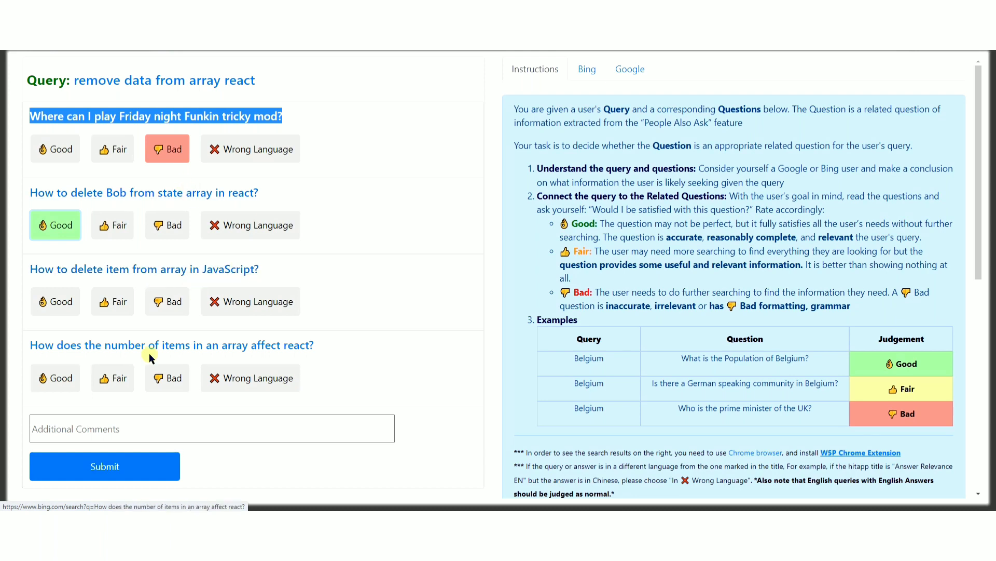
click(67, 380)
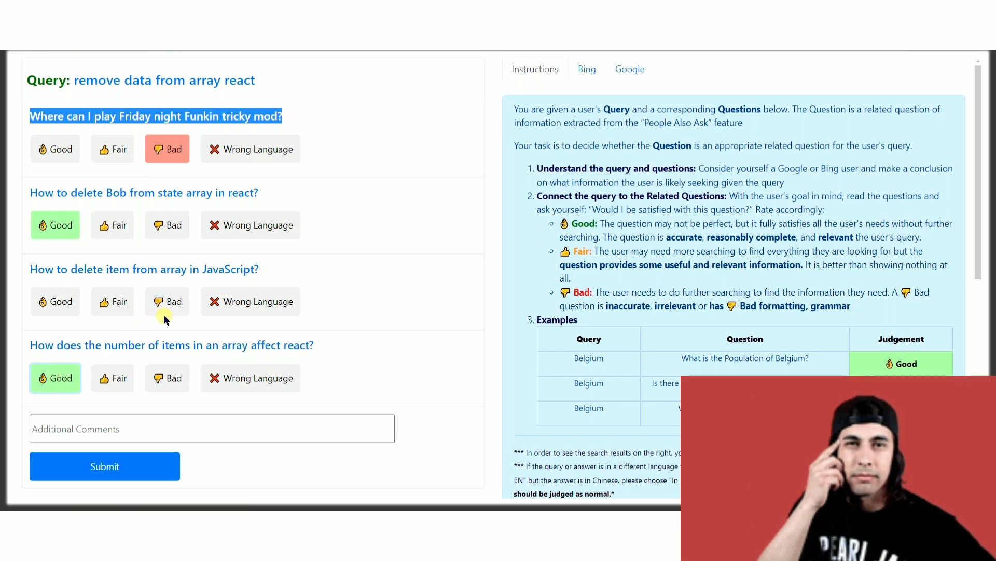
Shorten the search in the query's Bing results to "array react" and run it
click(234, 270)
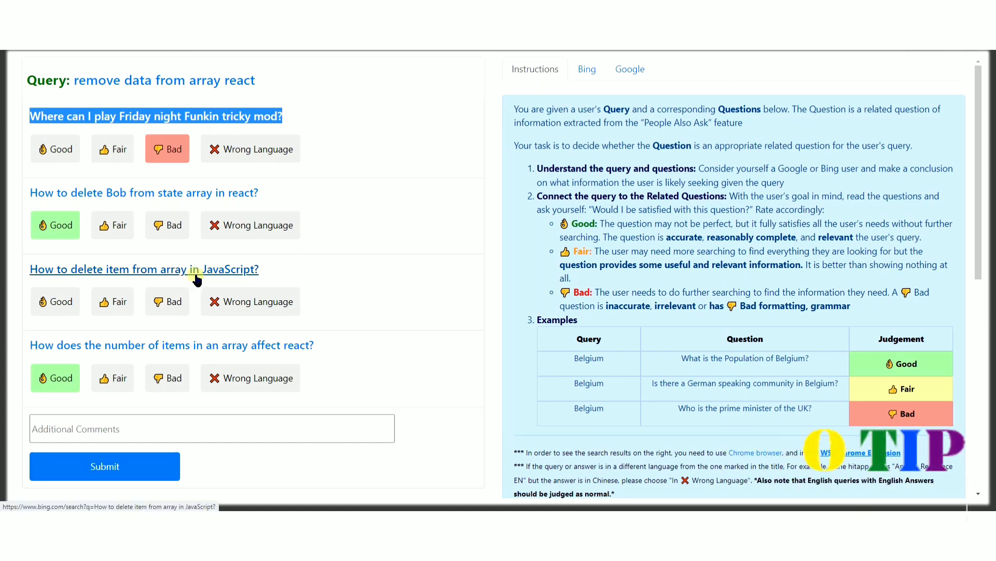
click(587, 71)
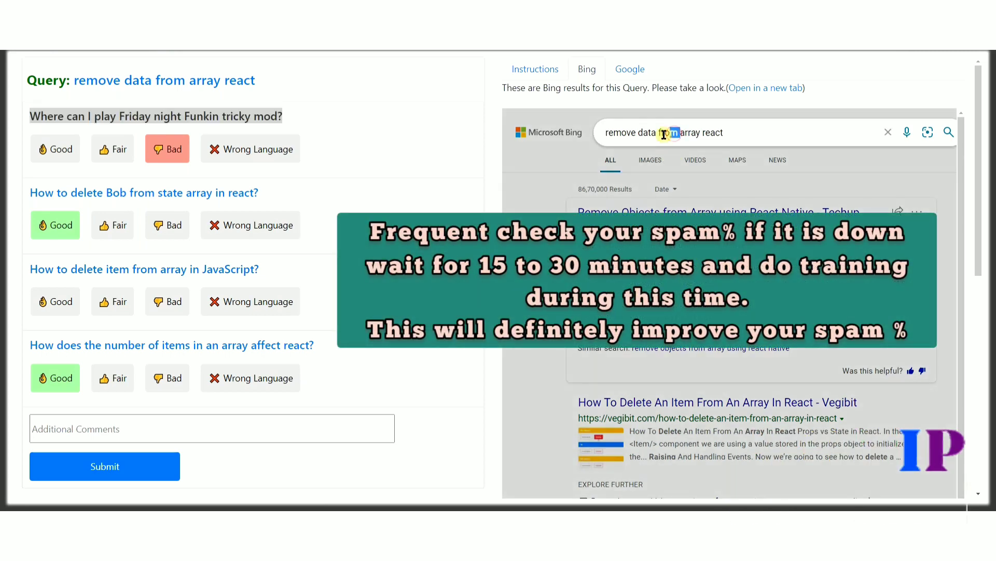
drag(680, 137, 604, 135)
key(BackSpace)
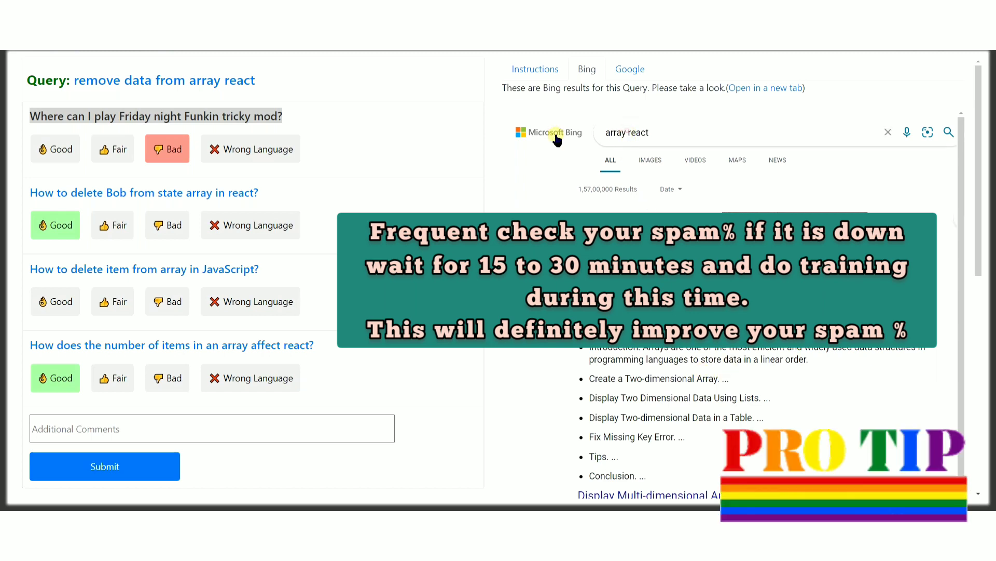
Search Bing for "what is array react" to clarify the meaning of the query
double_click(637, 133)
key(Left)
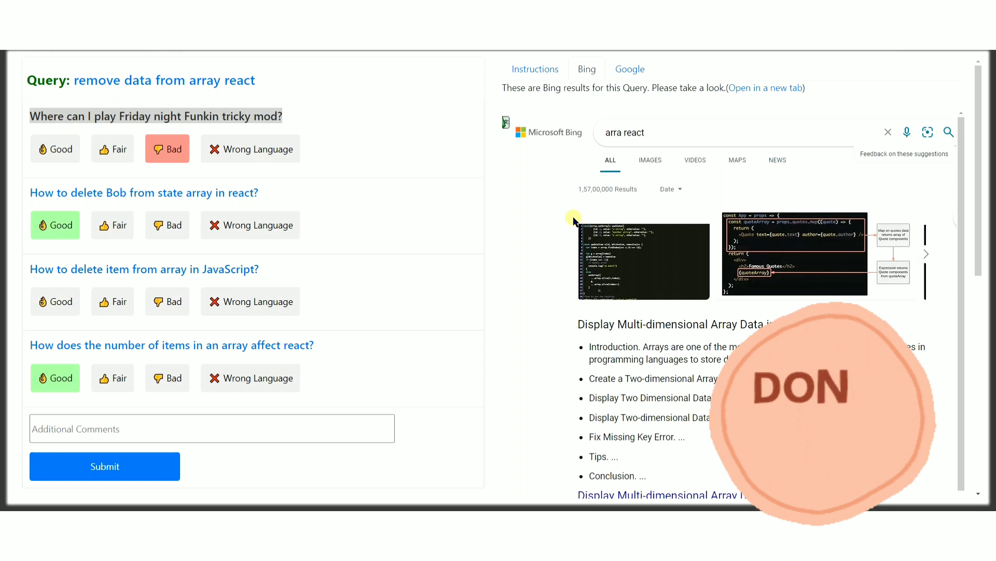
key(BackSpace)
key(BackSpace)
key(BackSpace)
key(BackSpace)
key(BackSpace)
text(what is array)
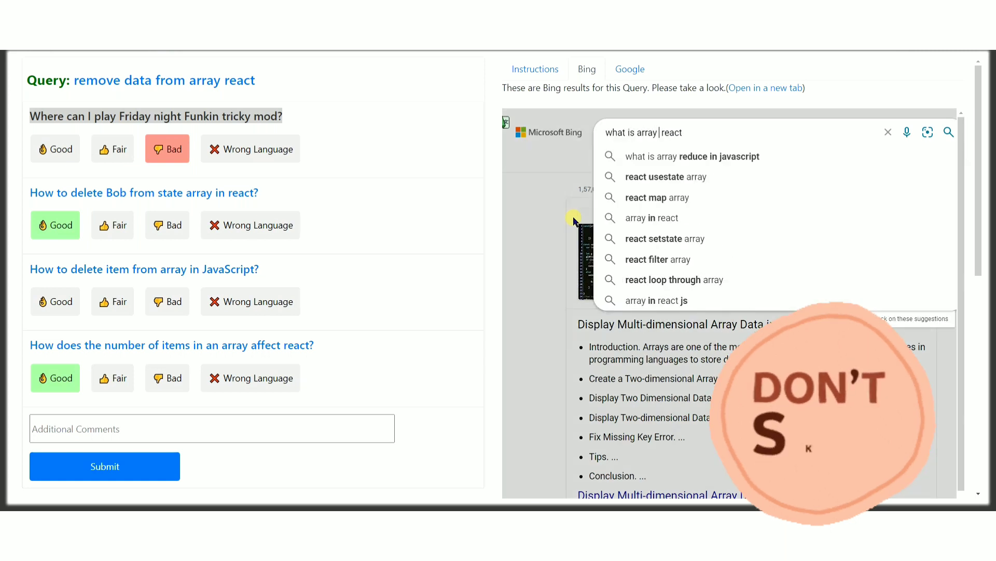
key(Return)
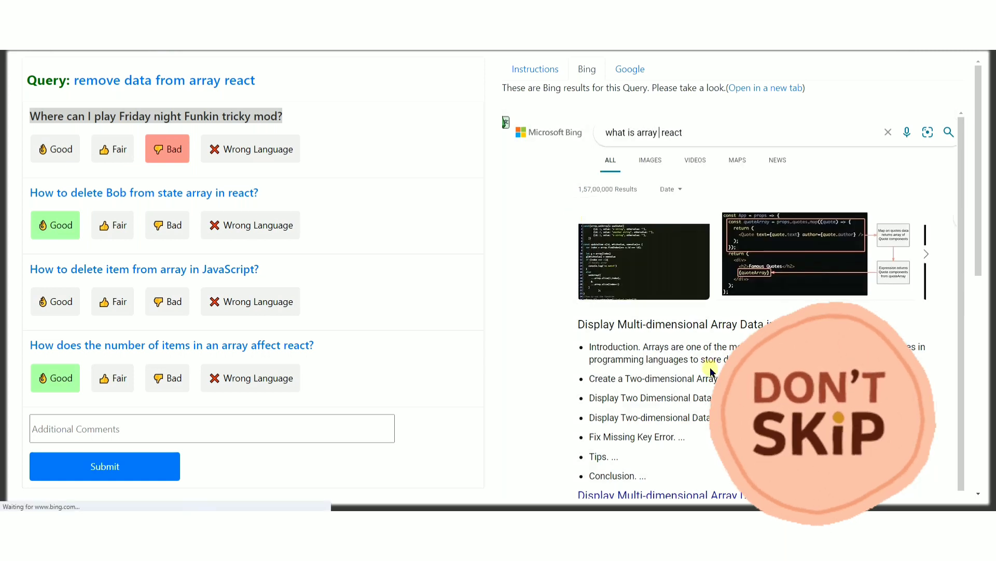
Examine the Bing results for "what is array react", including People also ask, the articles, the videos and the related searches
drag(657, 133, 640, 134)
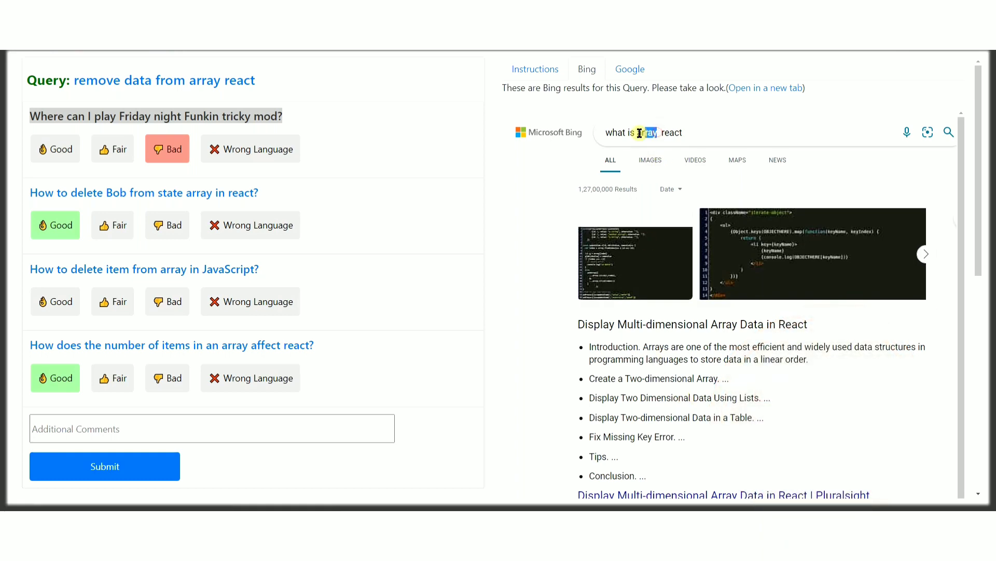
scroll(643, 336, down, 3)
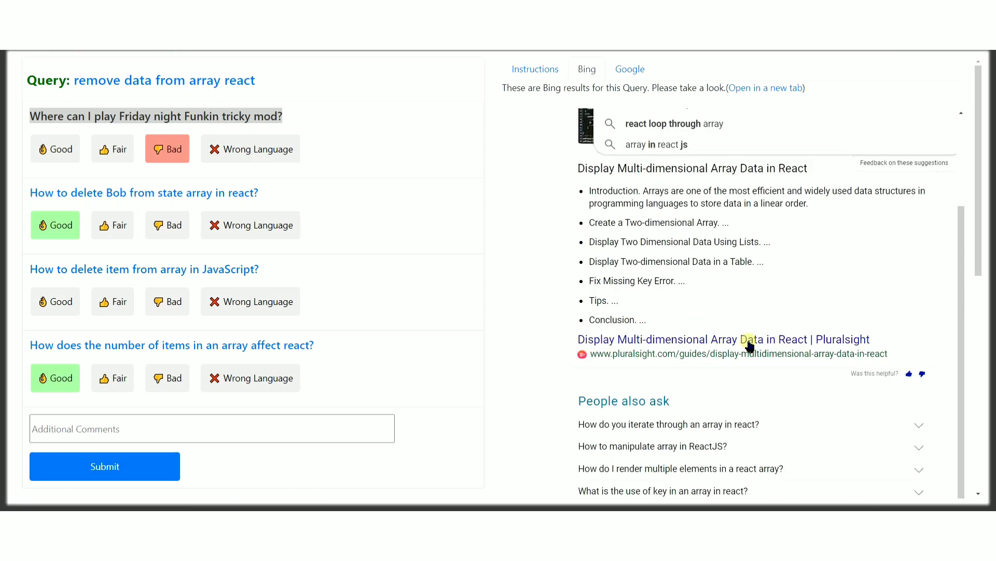
scroll(693, 415, down, 4)
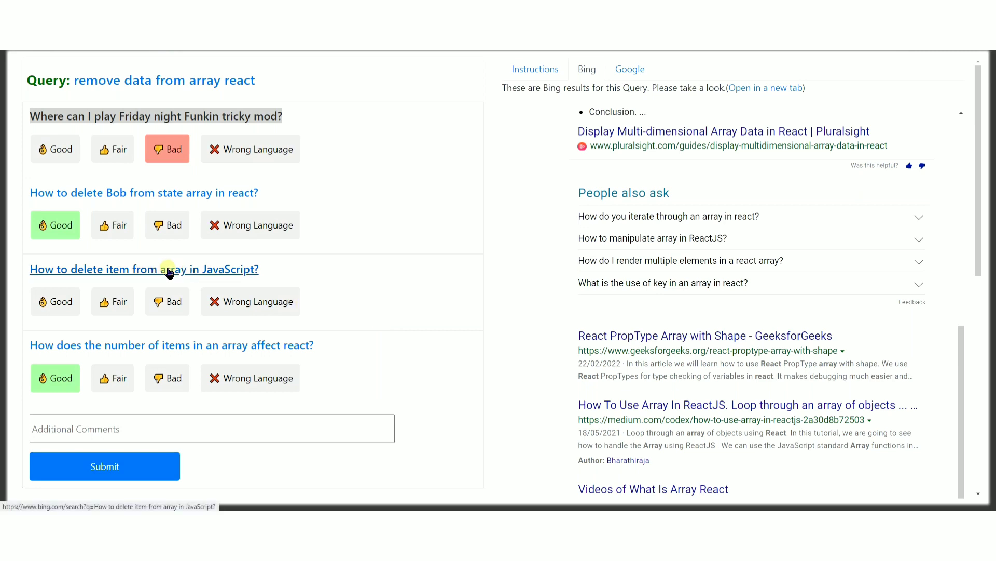
scroll(561, 350, down, 4)
scroll(622, 408, down, 4)
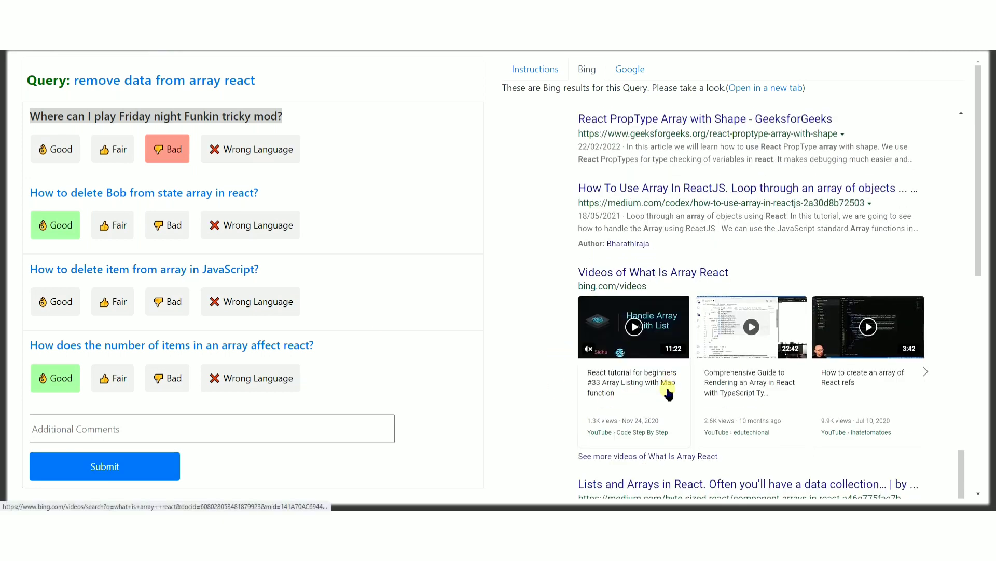
scroll(693, 422, down, 2)
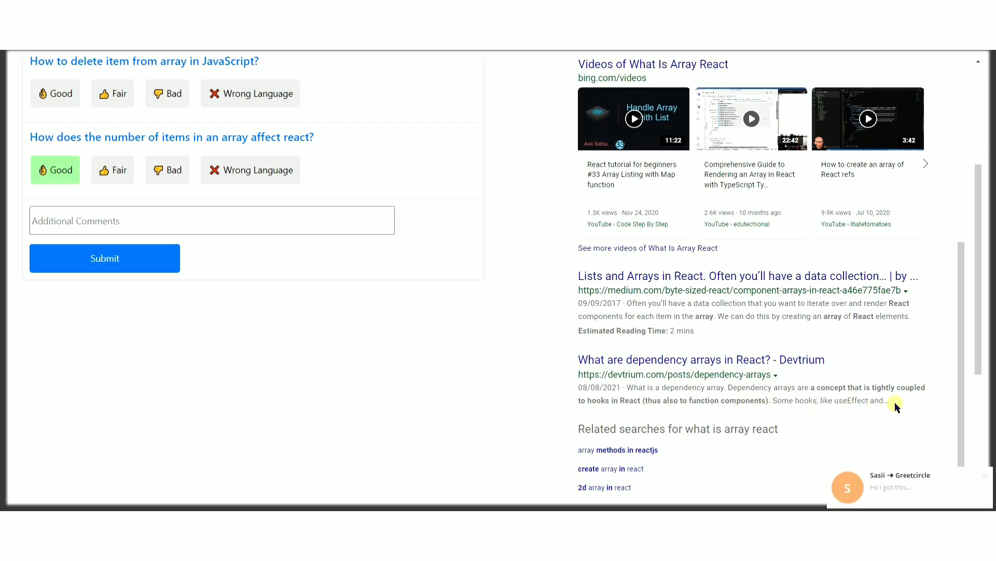
click(985, 473)
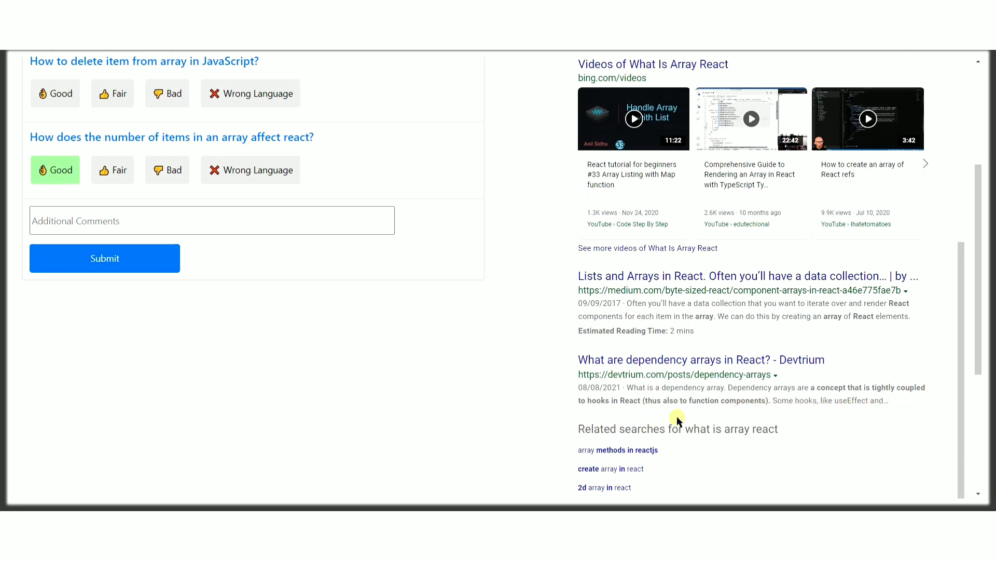
scroll(639, 457, down, 1)
scroll(645, 349, up, 15)
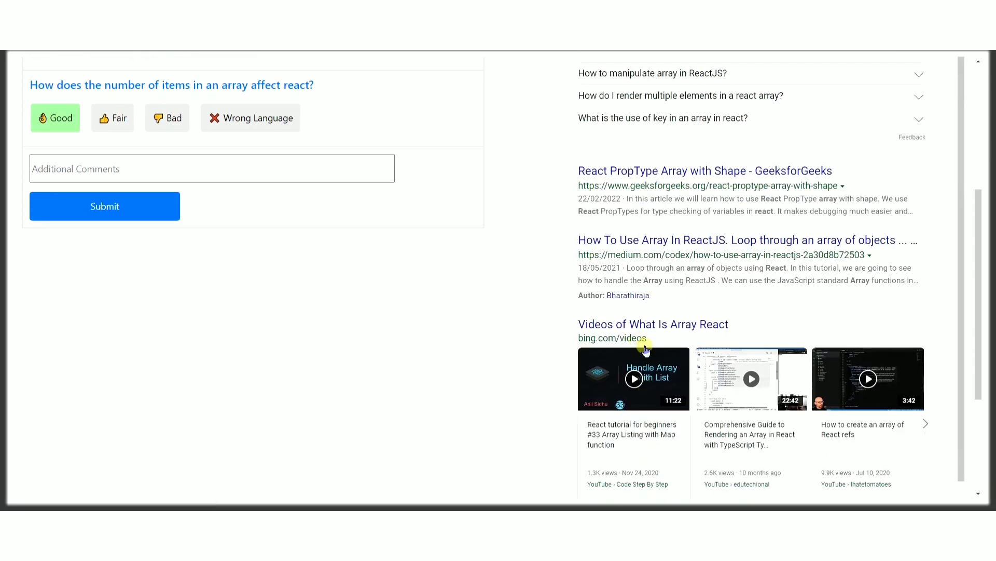
Check the Google results, rate the delete item from array in JavaScript question as Fair, and submit the judgments
click(636, 73)
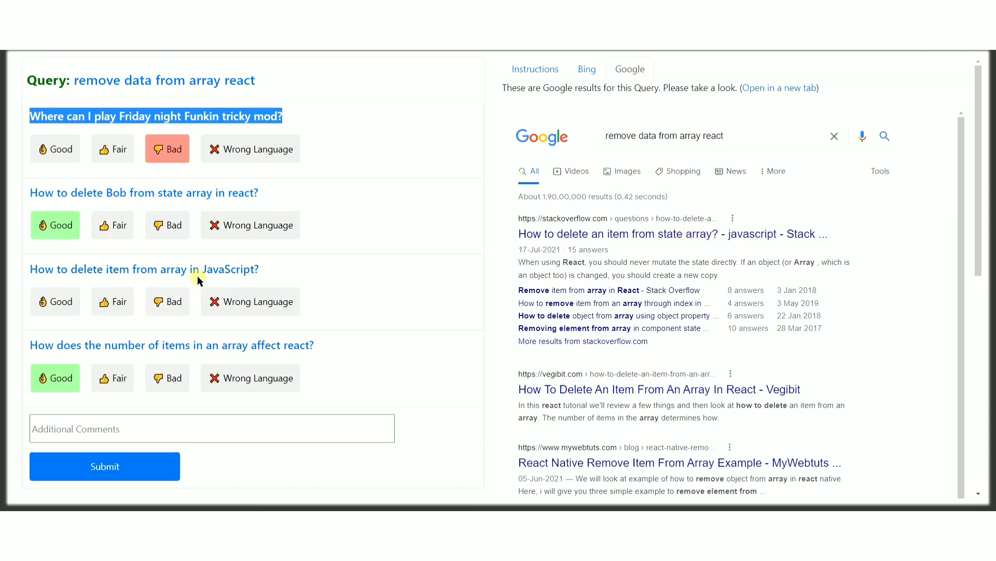
click(170, 471)
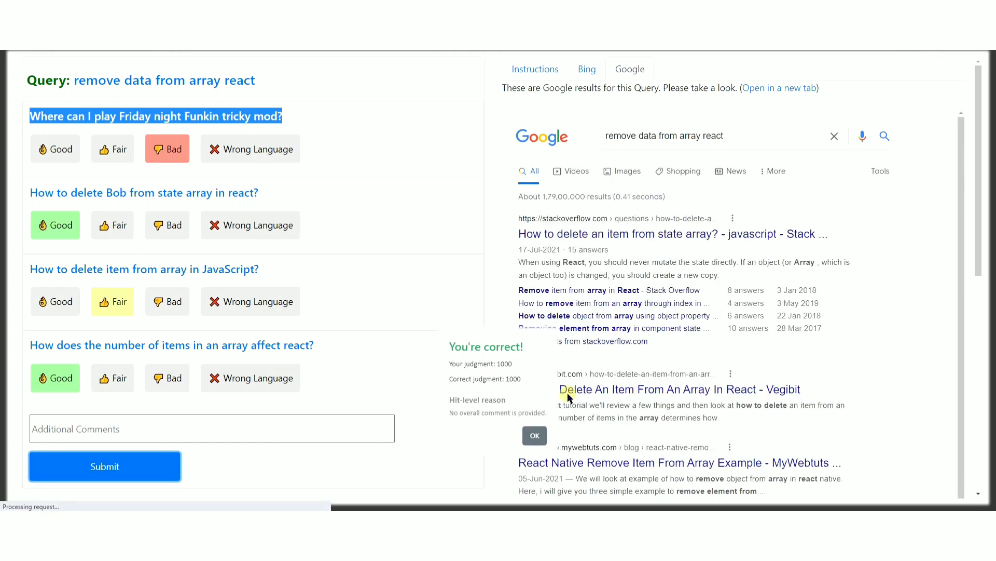
click(534, 435)
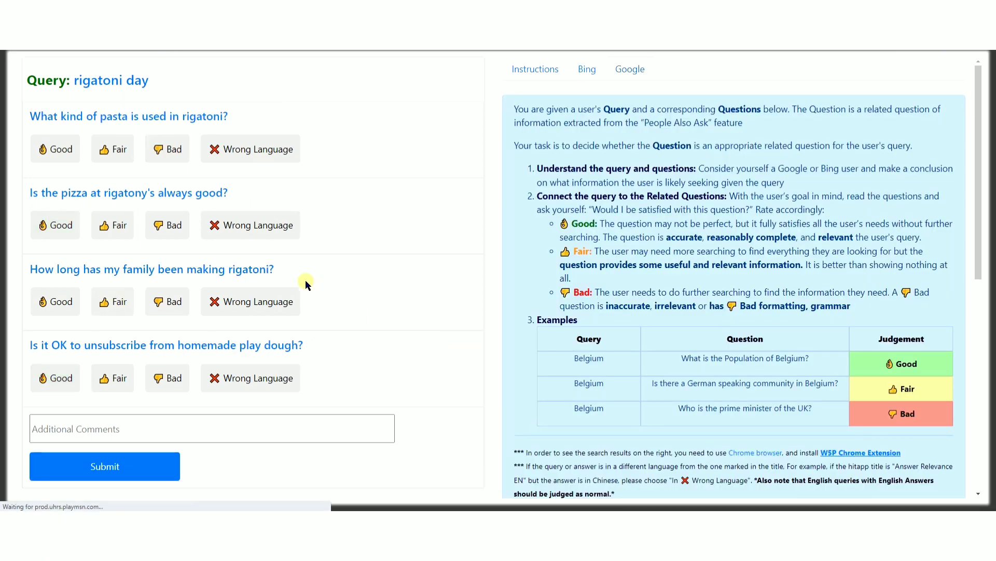
Examine the rigatoni day query's Bing results, expanding the People also ask entry "What to do with rigatoni?"
drag(149, 80, 73, 81)
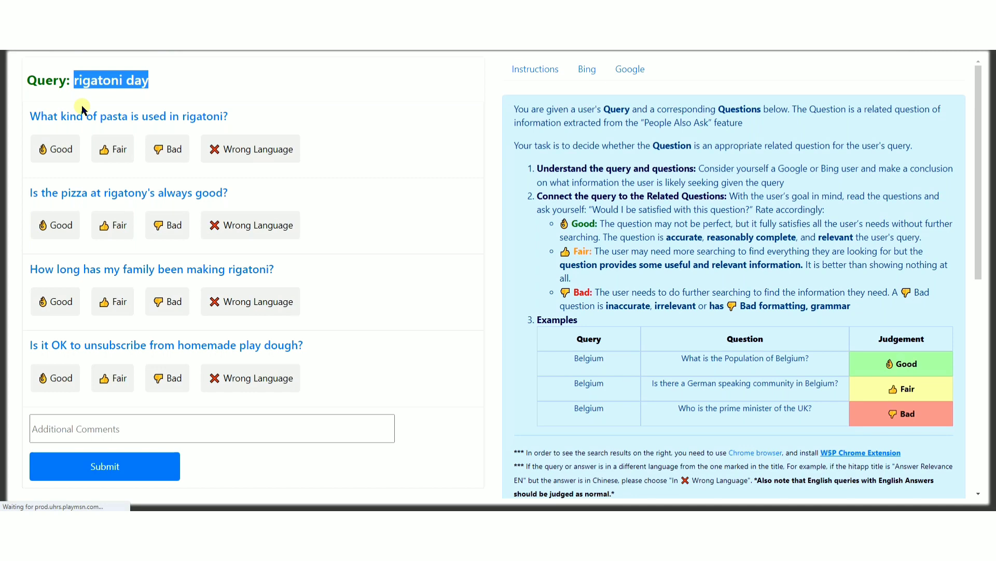
triple_click(559, 170)
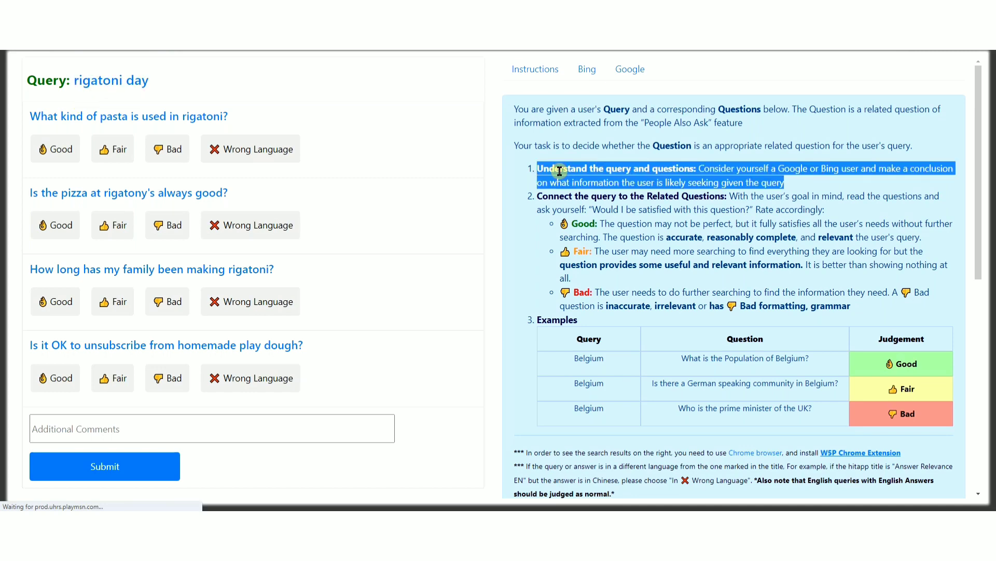
click(587, 69)
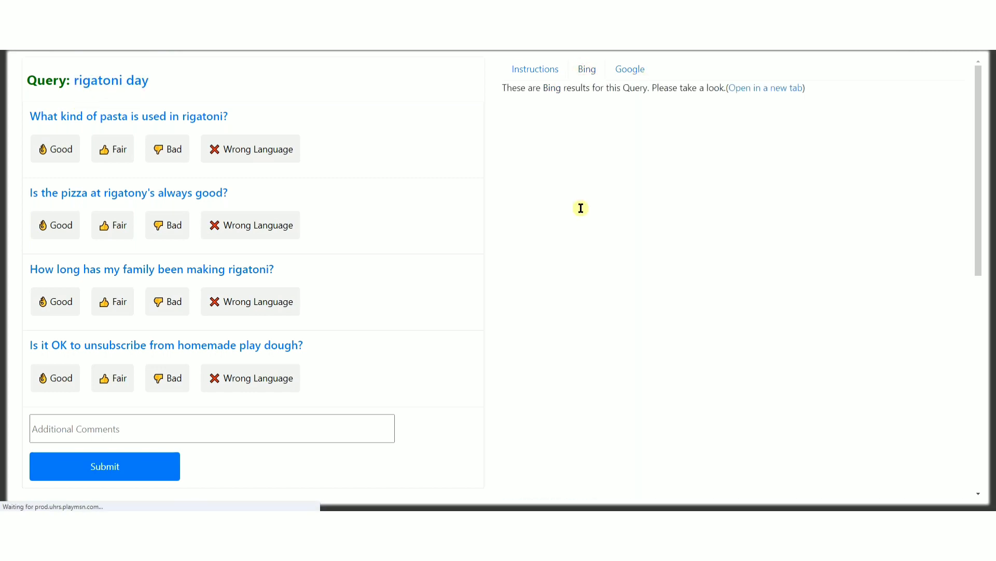
scroll(664, 232, down, 4)
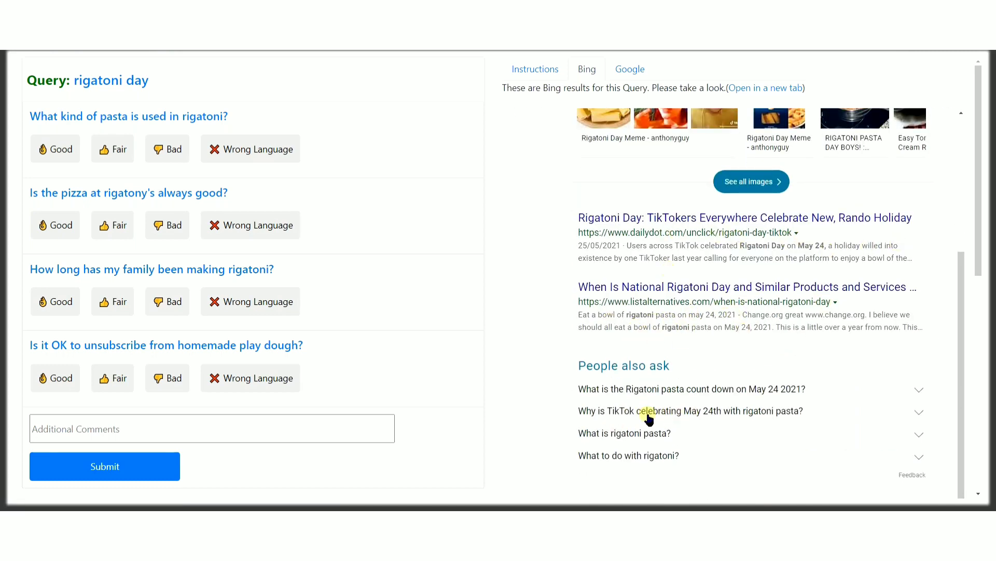
scroll(642, 466, down, 2)
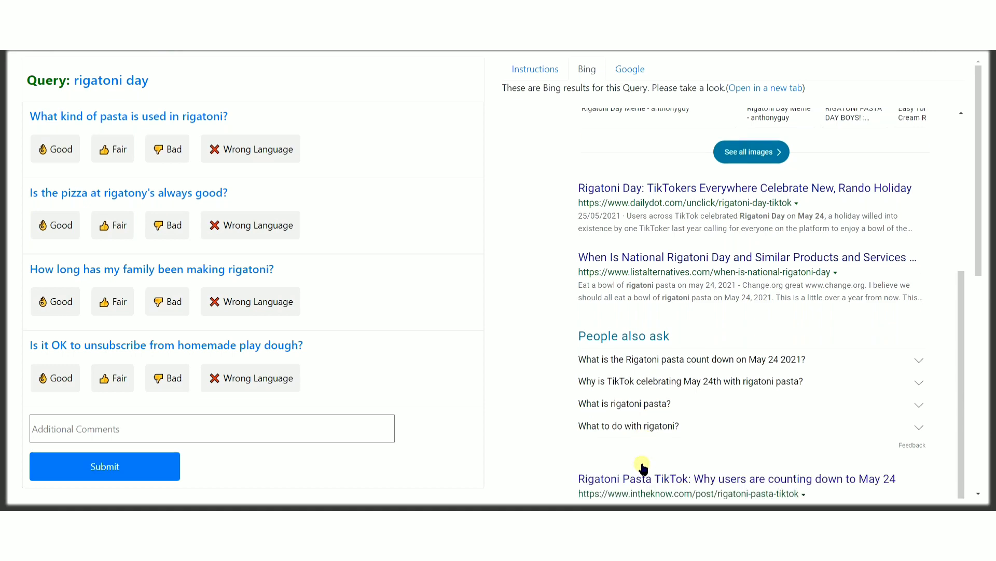
click(648, 353)
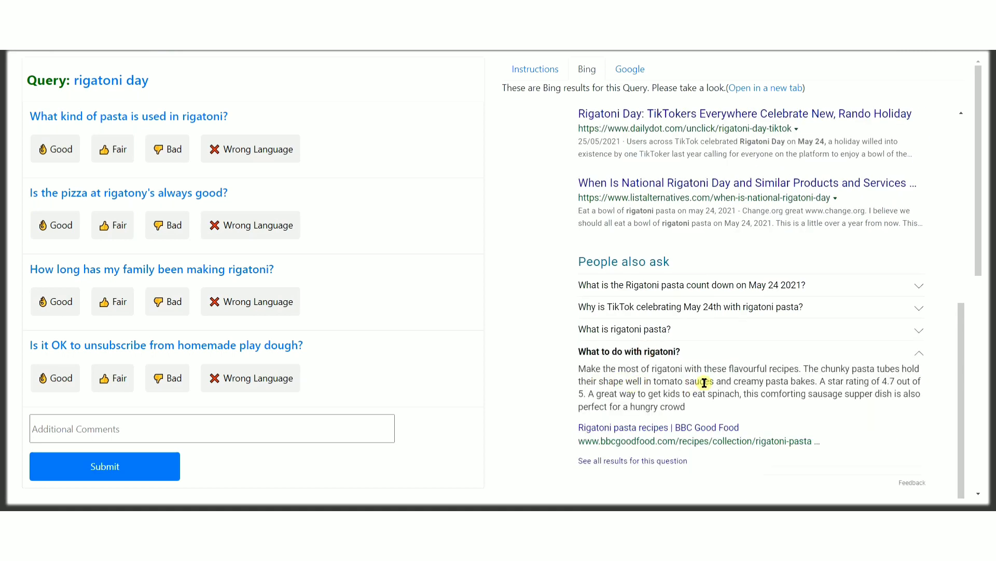
scroll(639, 184, up, 6)
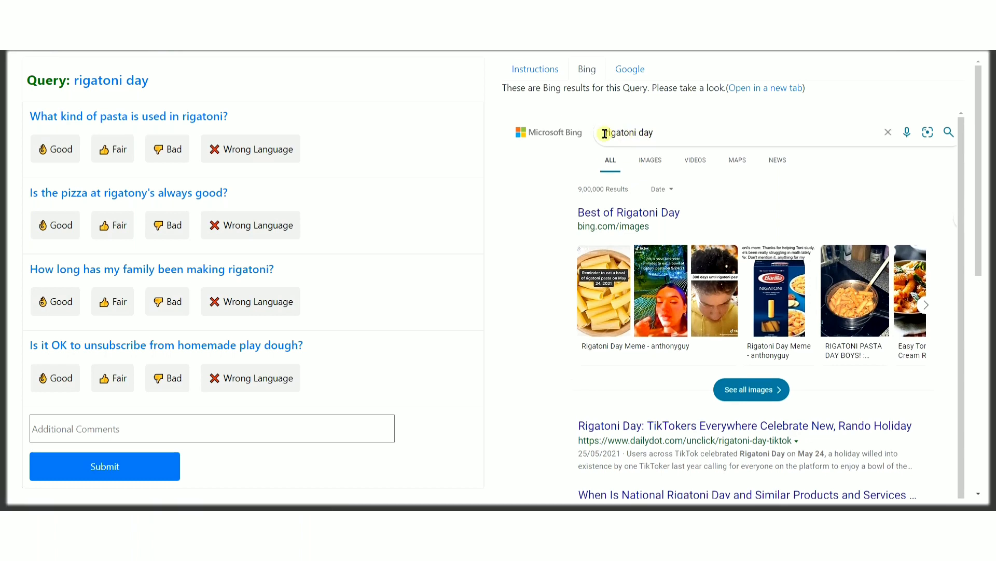
Search Bing for "what is rigatoni day" and review the results to clarify the meaning of the query
click(605, 133)
text(what is)
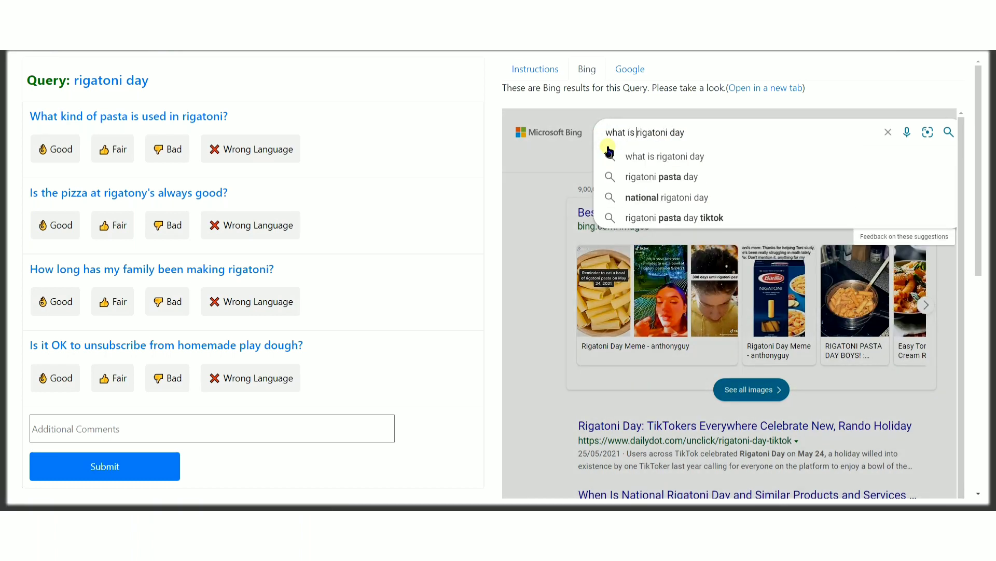
click(685, 157)
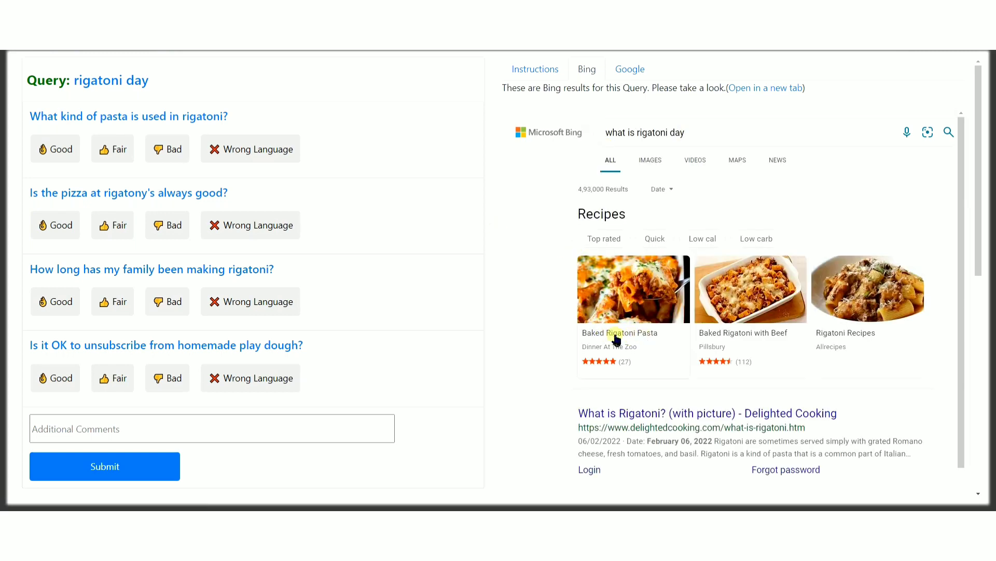
scroll(786, 423, down, 2)
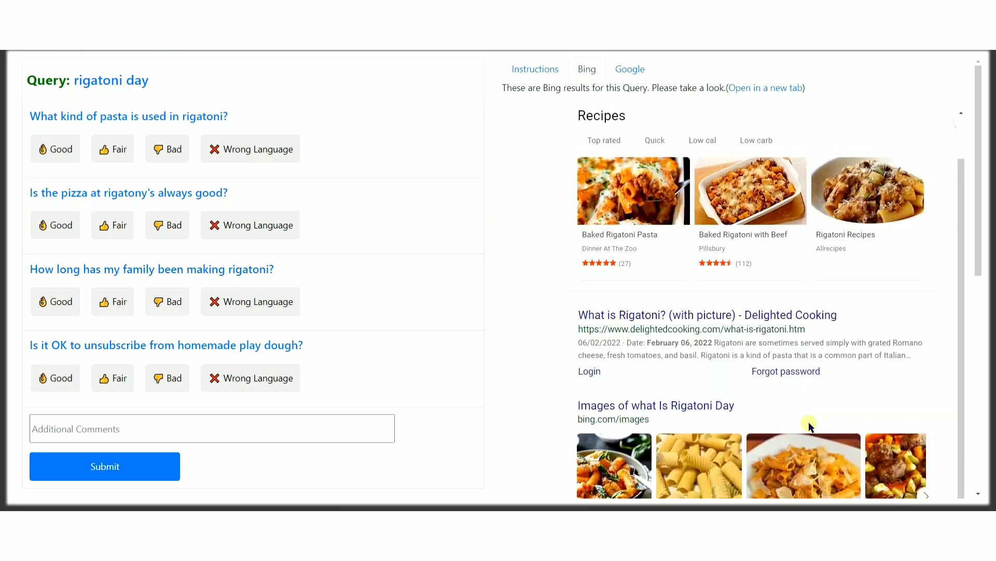
scroll(758, 374, down, 5)
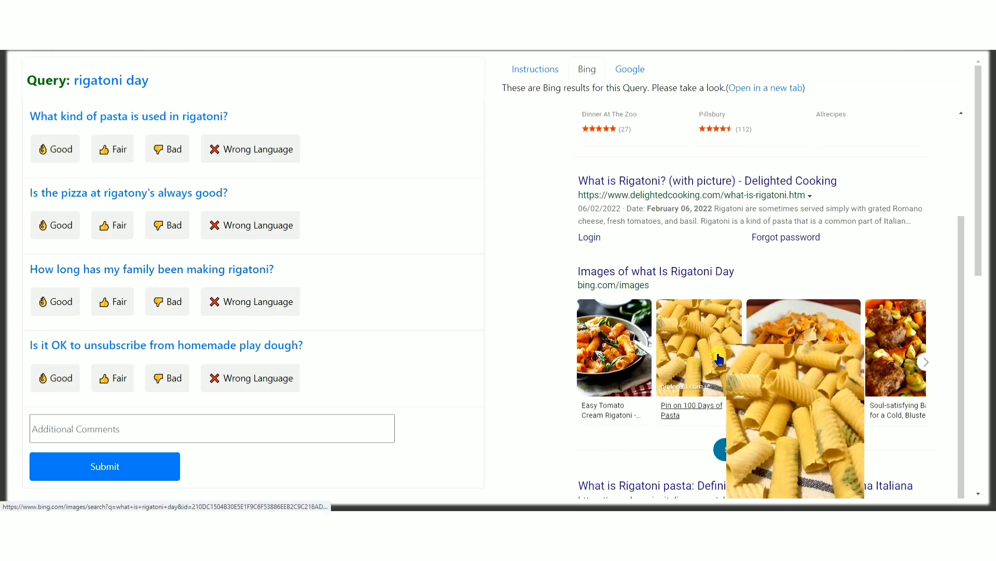
scroll(724, 378, down, 2)
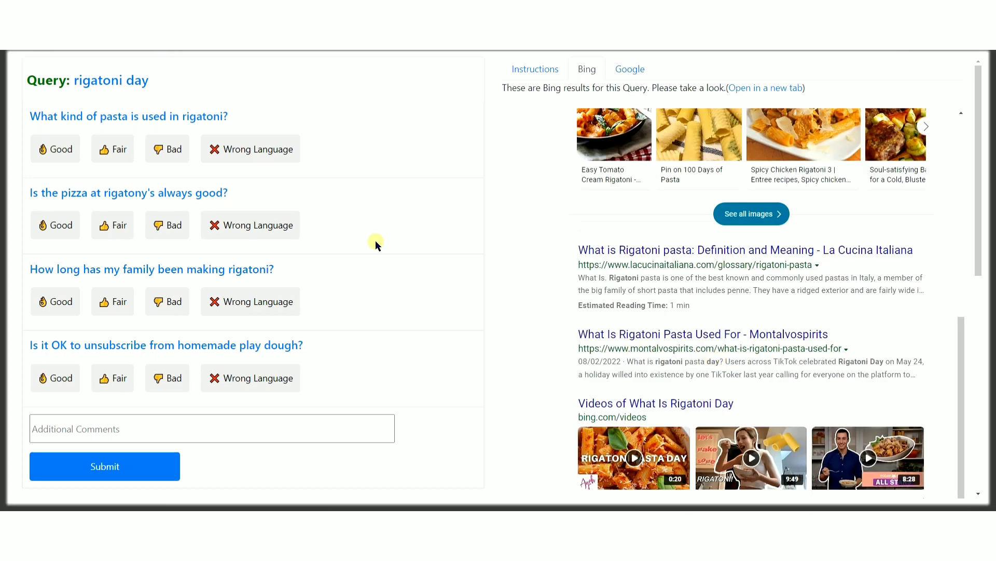
scroll(623, 197, up, 3)
Following the judging instructions, rate the pasta kind, rigatony's pizza and family rigatoni questions as Good and the play dough question as Bad
click(540, 69)
triple_click(567, 171)
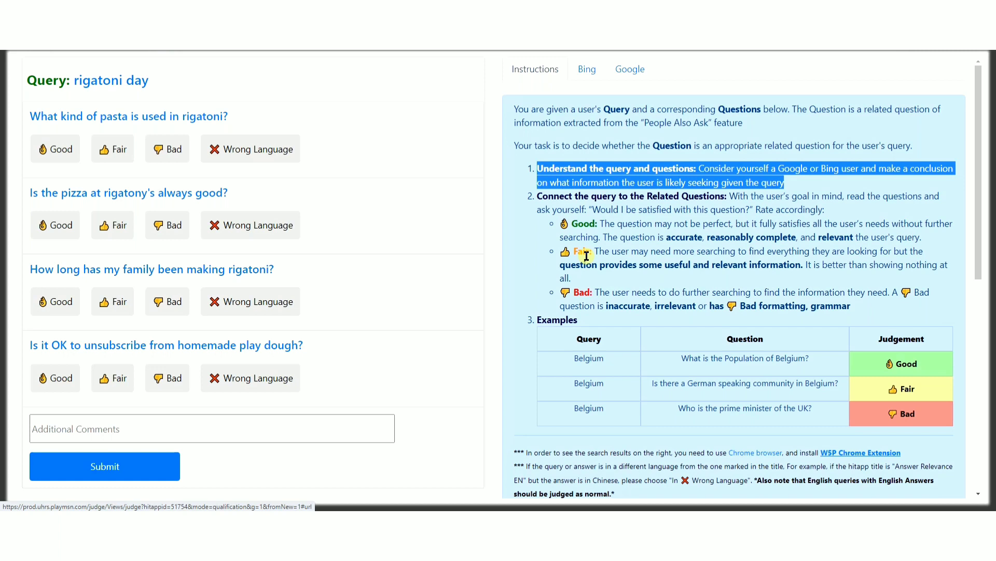
triple_click(582, 195)
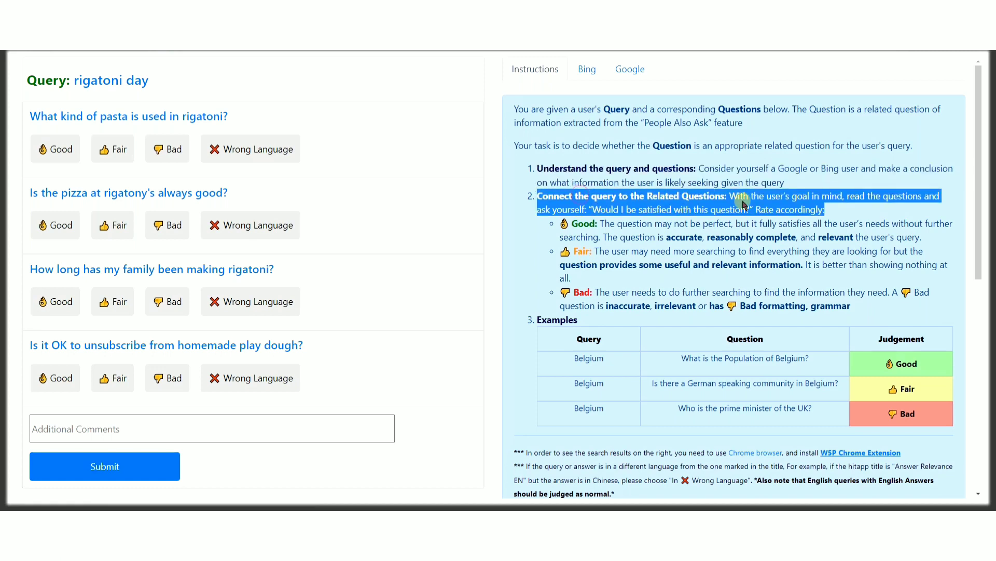
click(238, 118)
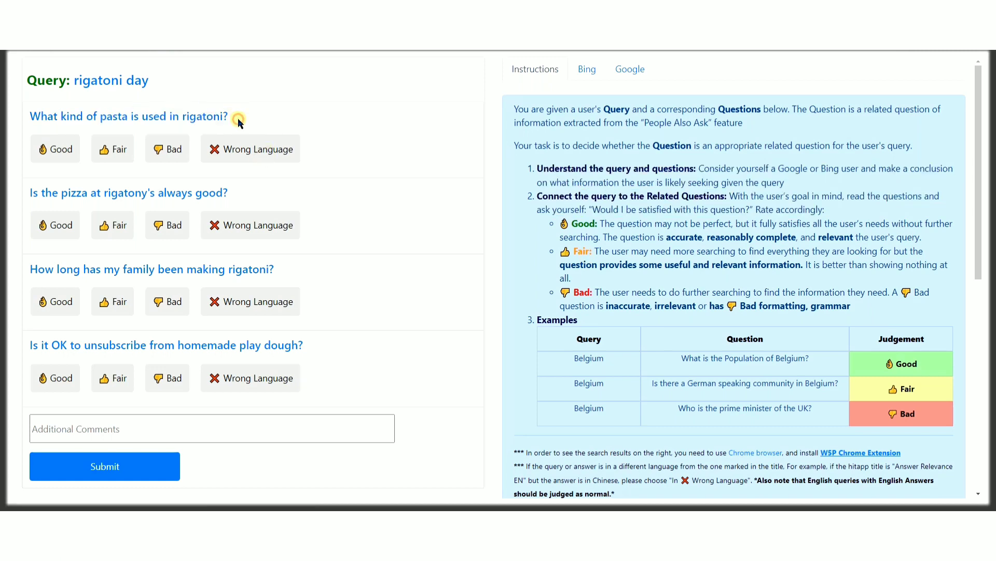
triple_click(237, 118)
click(54, 152)
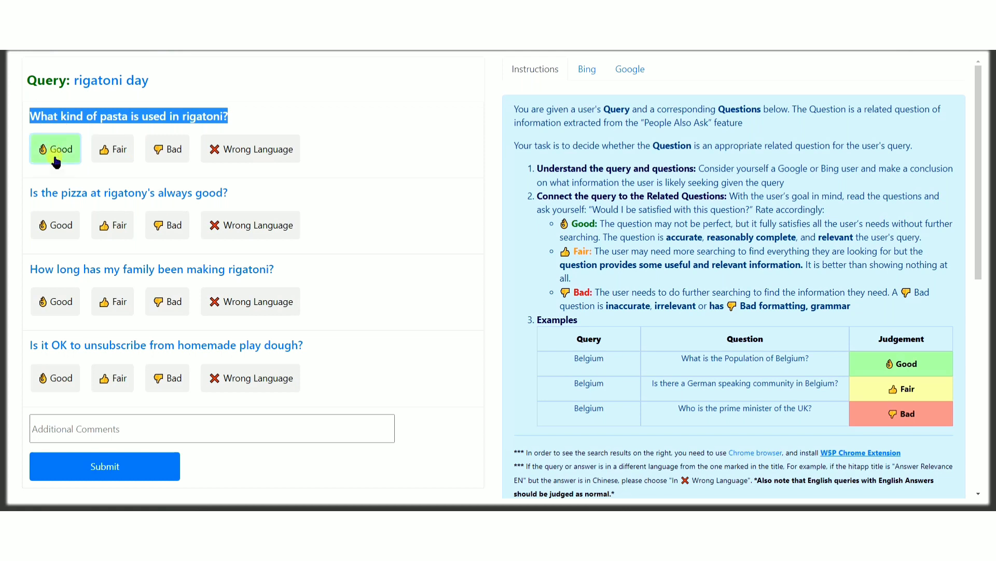
click(248, 196)
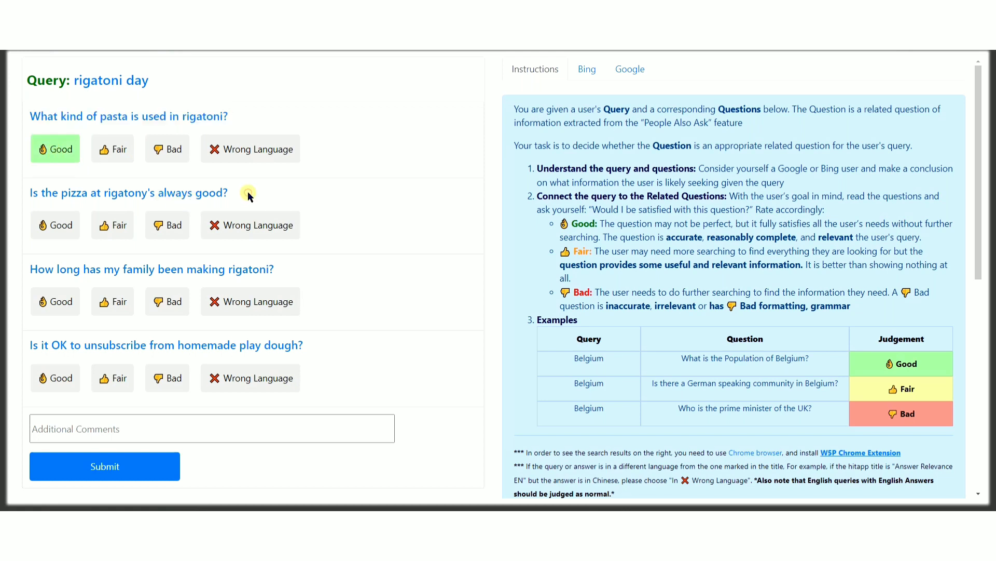
click(56, 227)
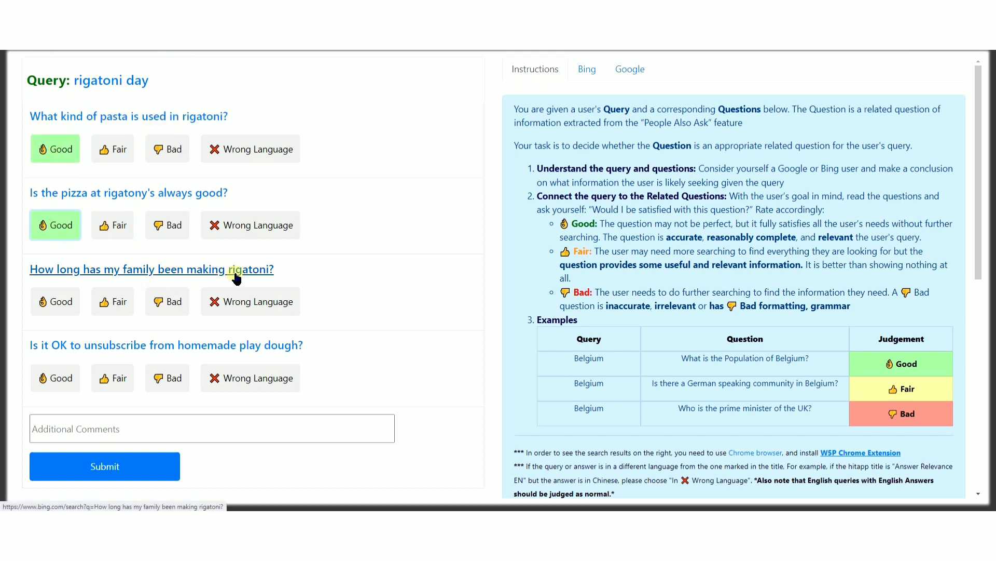
click(78, 307)
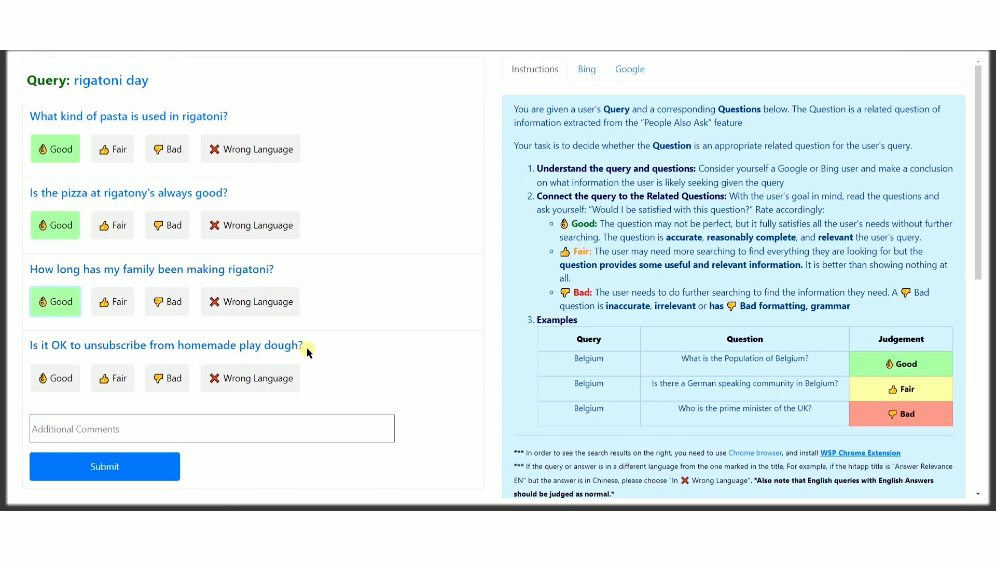
click(166, 378)
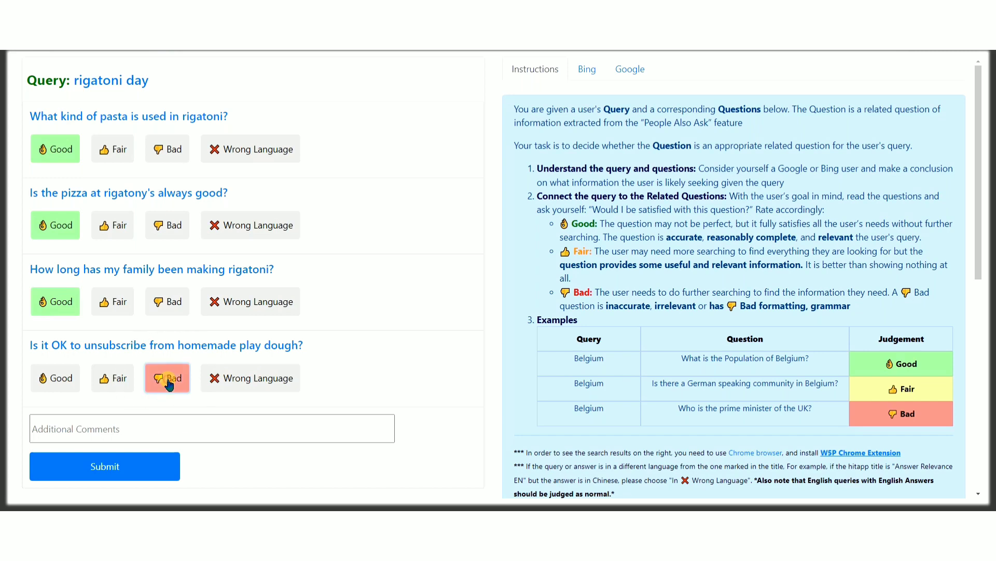
Change the rigatony's pizza question to Fair based on the query's Google results, and check that question's own Bing results
click(621, 75)
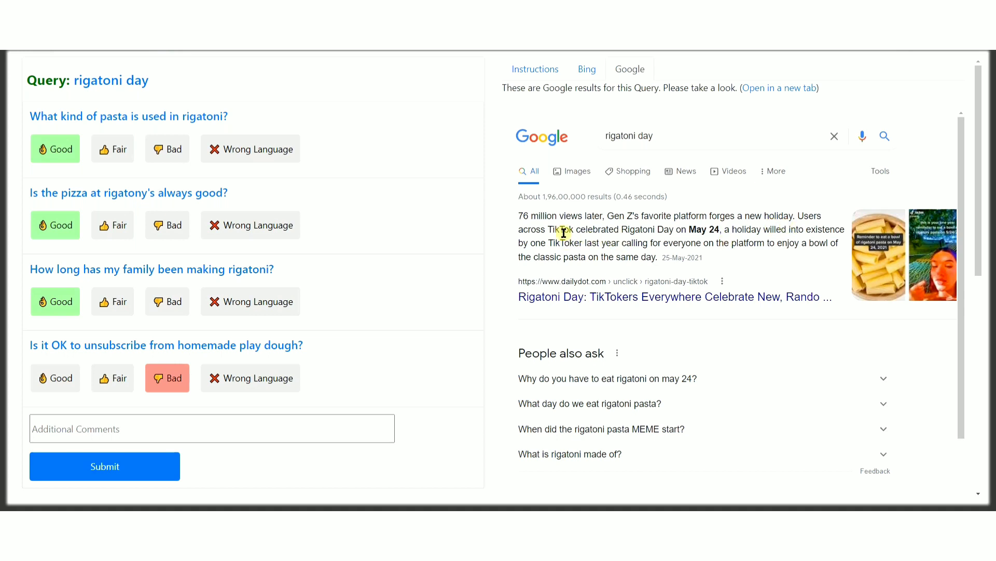
drag(548, 229, 722, 231)
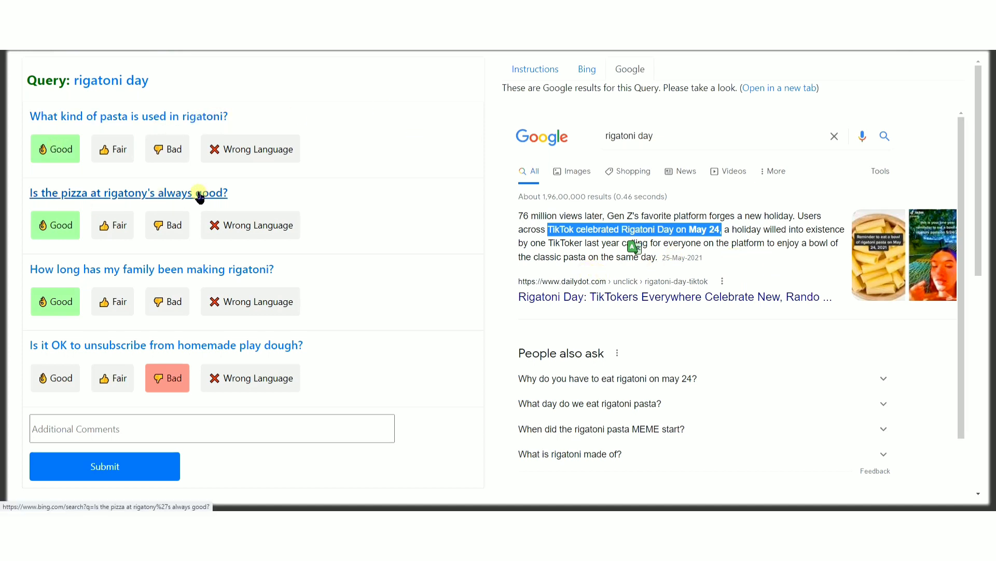
click(116, 225)
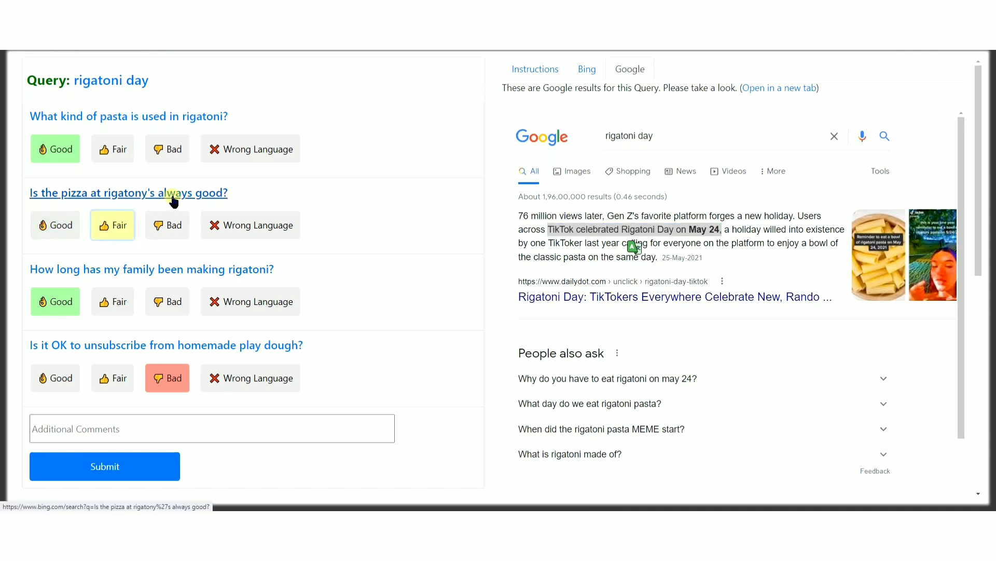
click(117, 195)
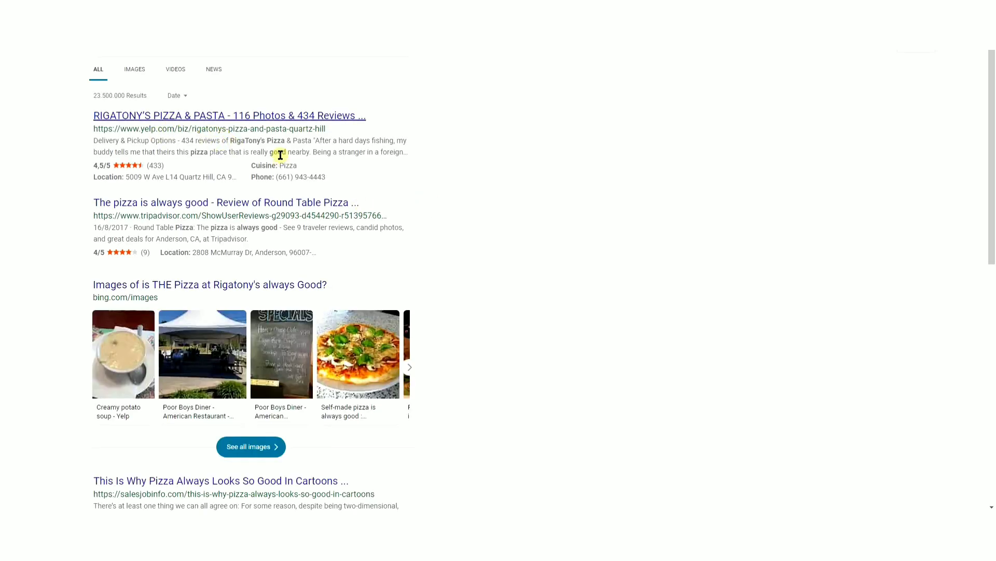
key(ctrl+w)
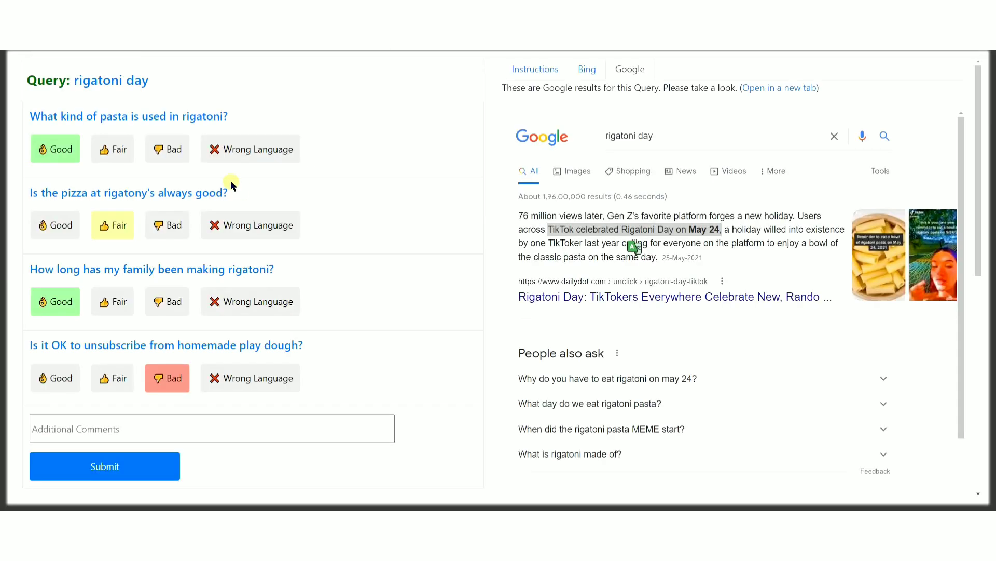
Rate the rigatony's pizza question Bad and the family rigatoni question Fair, submit the judgment, and acknowledge the feedback
click(176, 227)
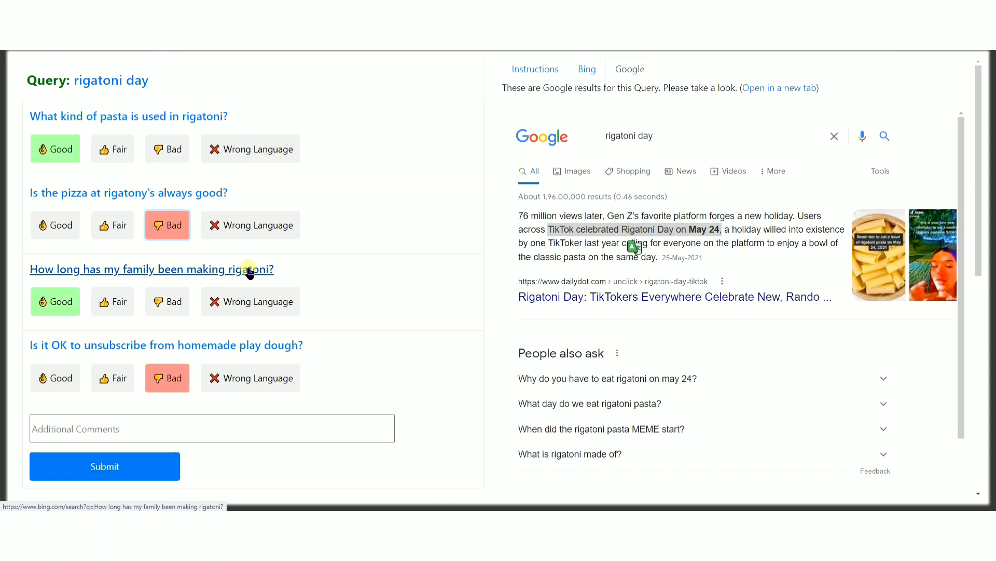
click(116, 309)
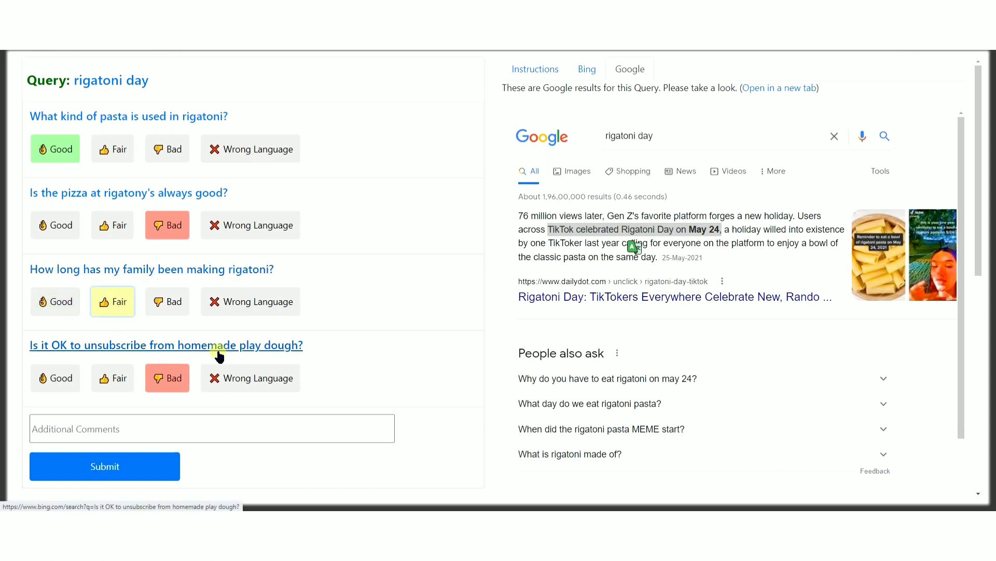
click(170, 378)
click(151, 468)
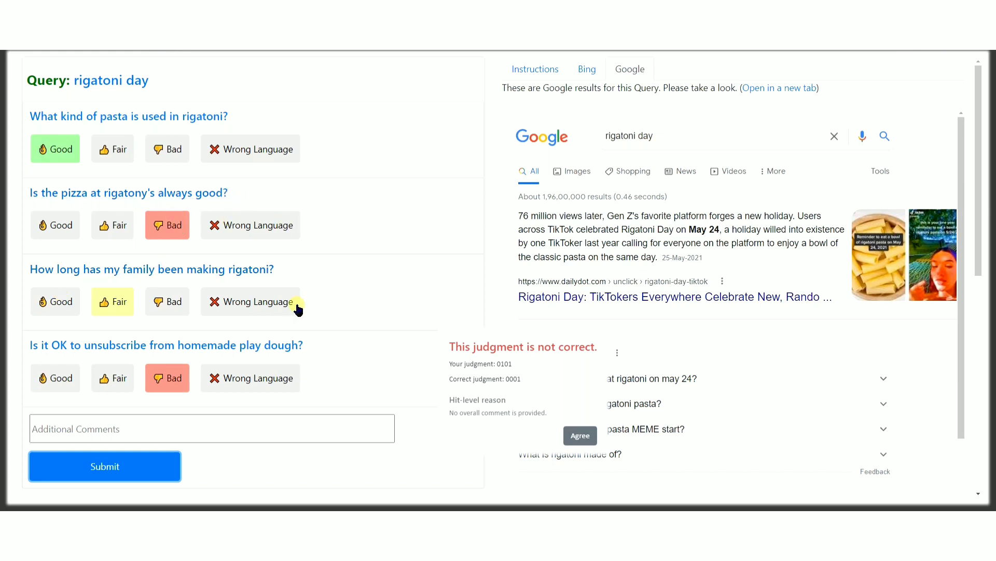
click(580, 435)
Review the synergistics ea query, the instruction on understanding it, and its Bing results, expanding "Who is Synergistics?"
drag(196, 79, 57, 99)
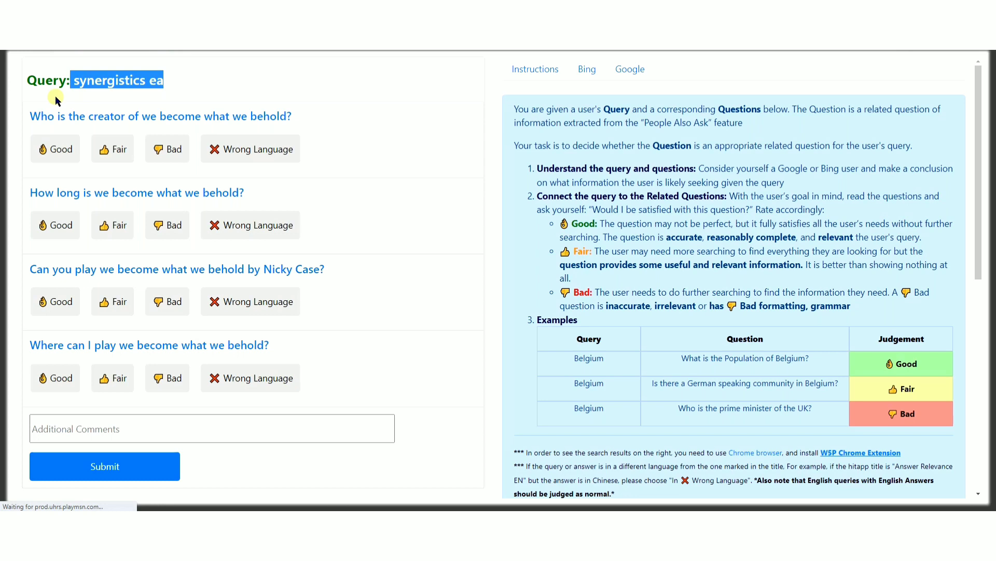
triple_click(561, 168)
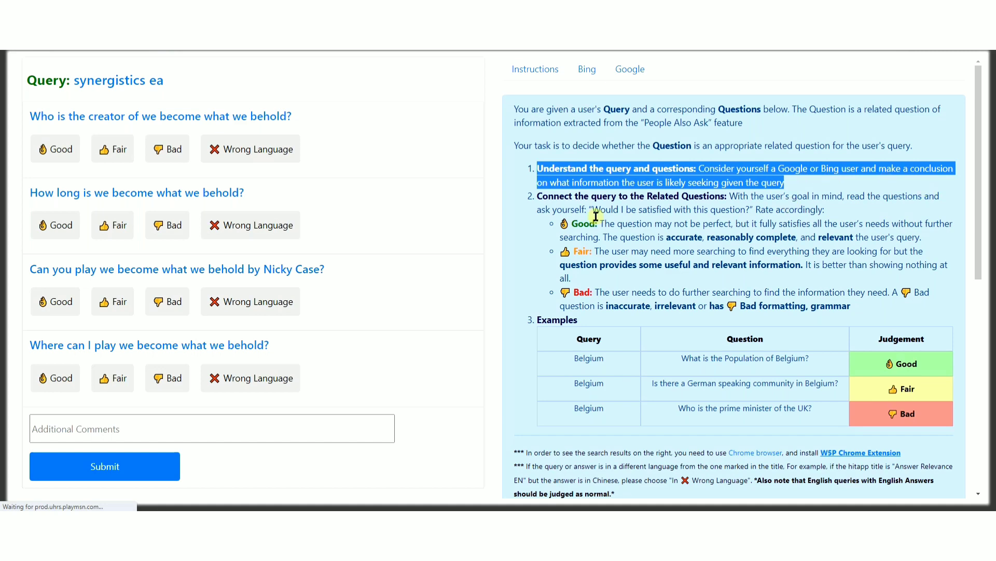
click(587, 69)
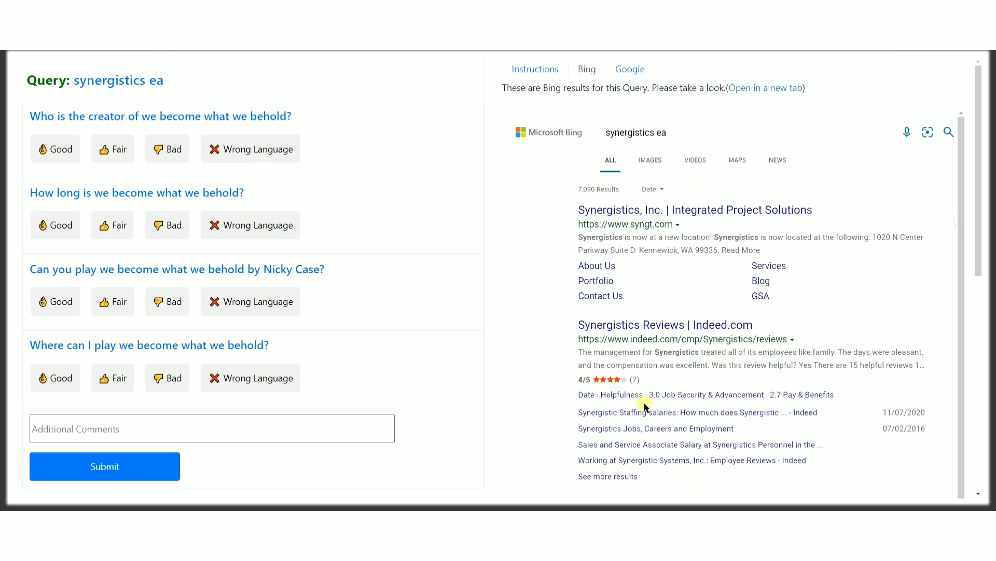
scroll(708, 383, down, 3)
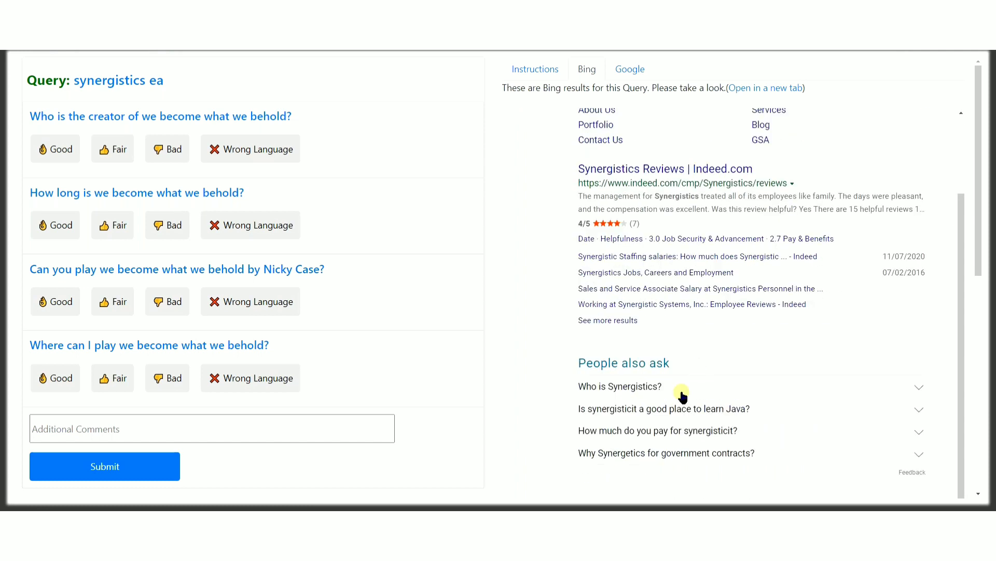
click(682, 388)
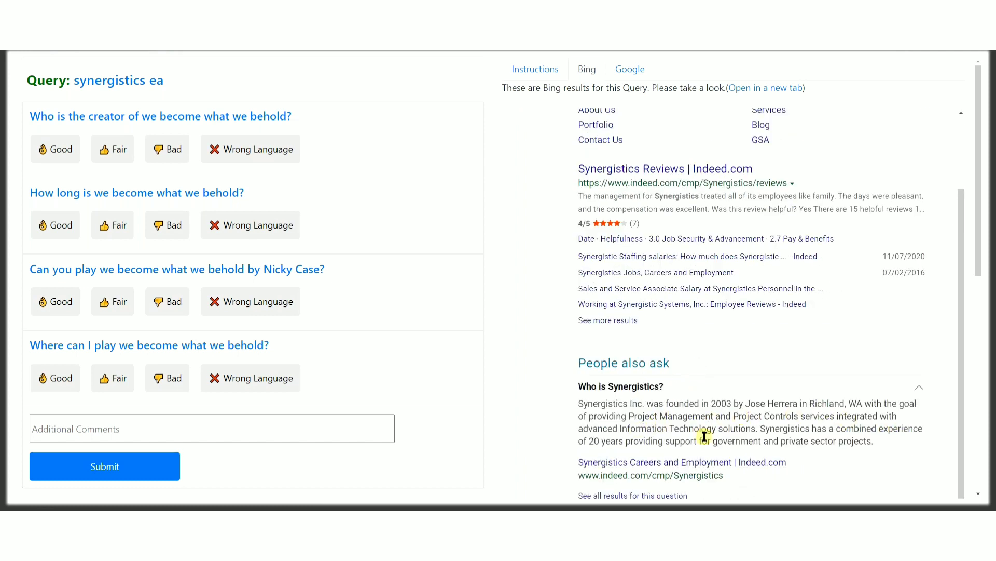
Following the instruction on connecting query and questions, rate the "we become what we behold" creator and length questions as Bad
click(536, 70)
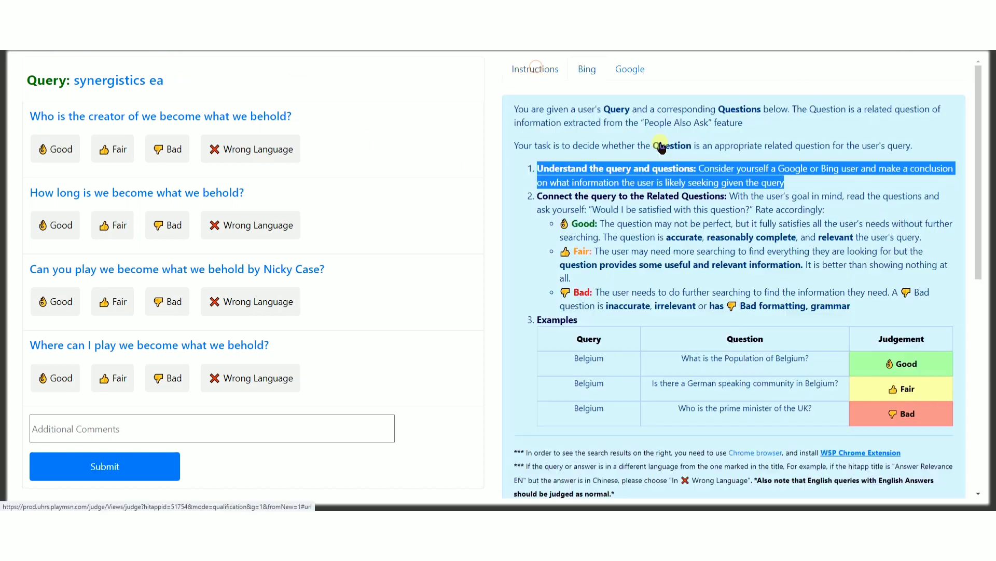
triple_click(579, 207)
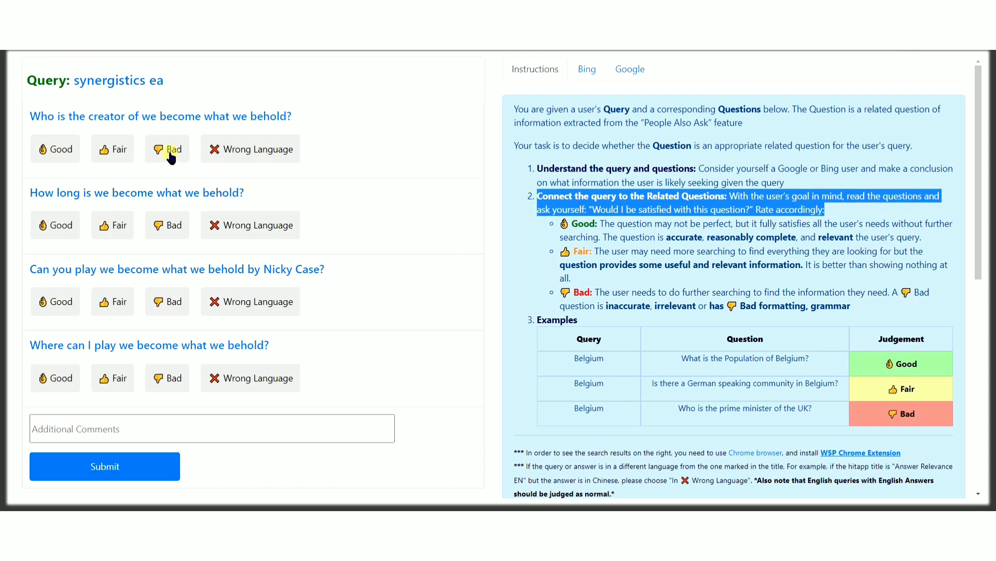
triple_click(305, 115)
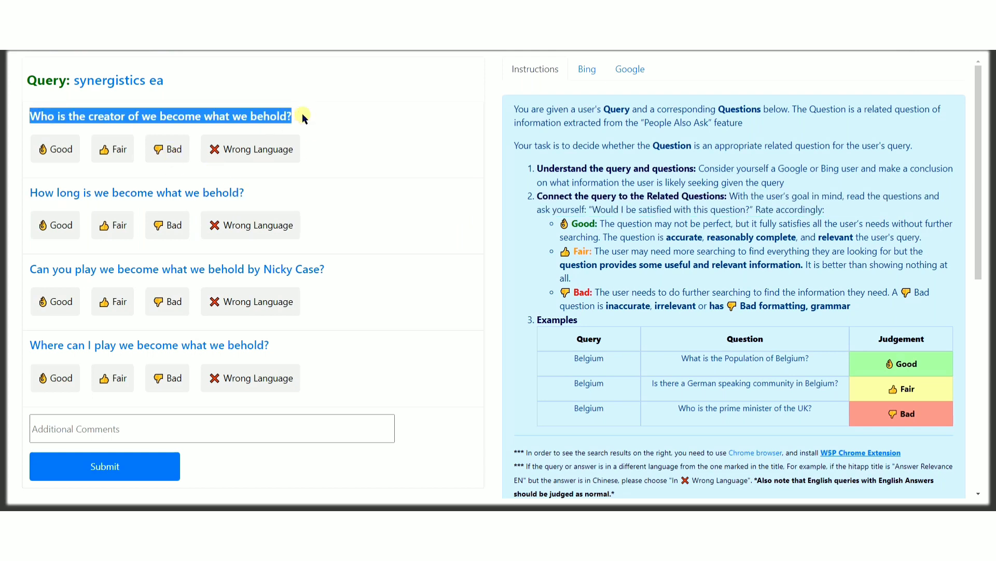
click(203, 120)
click(170, 154)
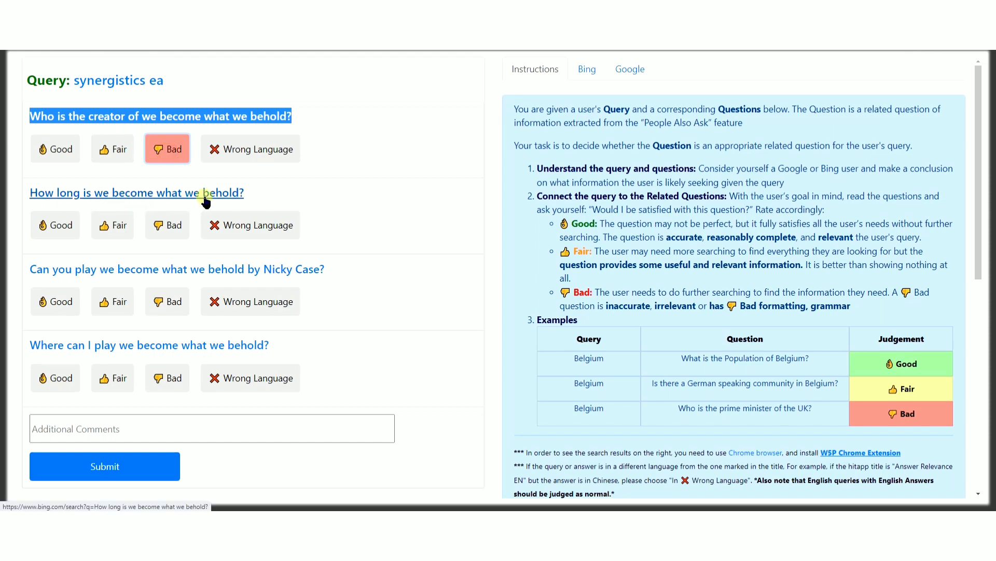
click(171, 228)
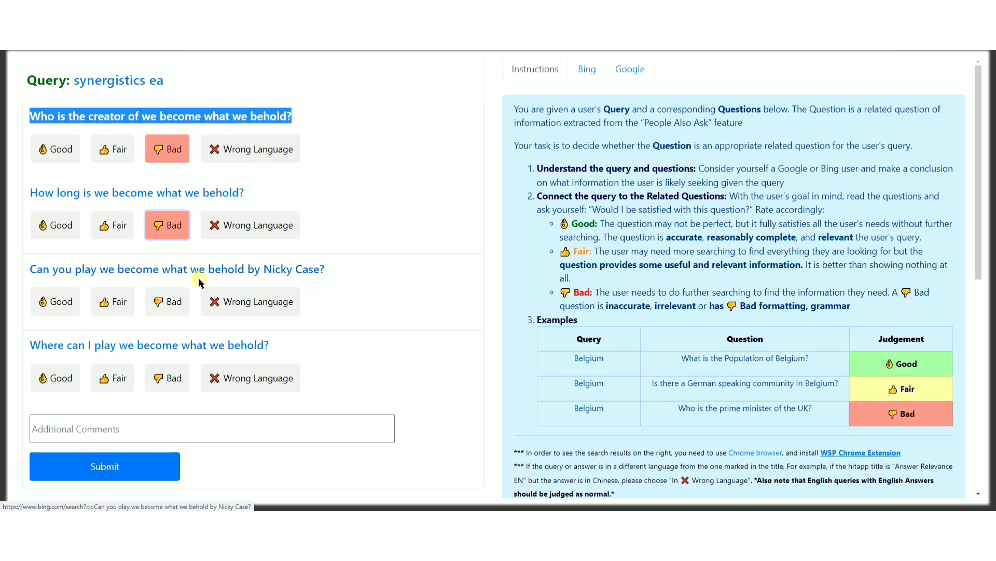
Check the Bing results for the "Can you play" question and compare them with the synergistics ea query's Bing results
click(214, 270)
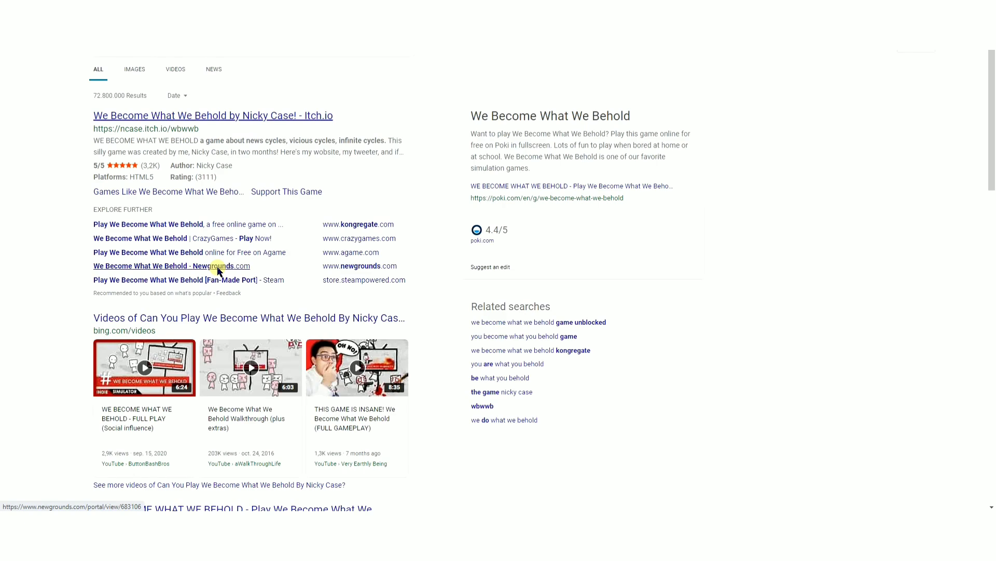
key(ctrl+w)
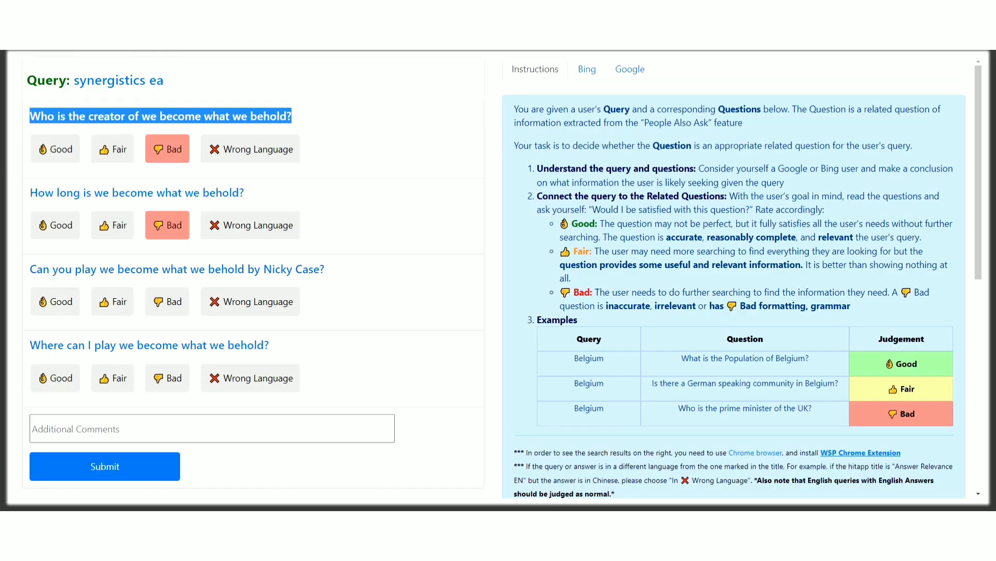
click(589, 70)
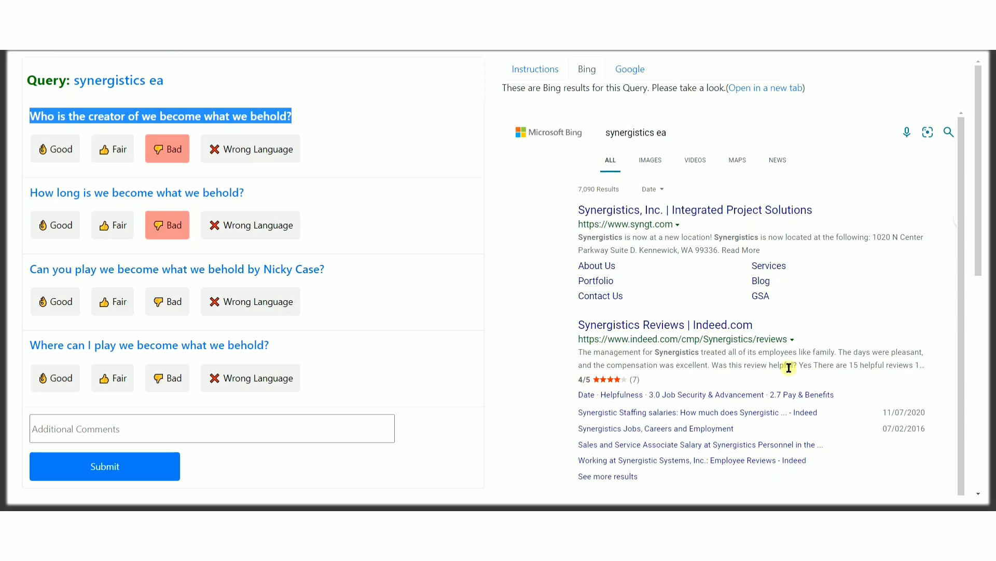
scroll(814, 379, down, 3)
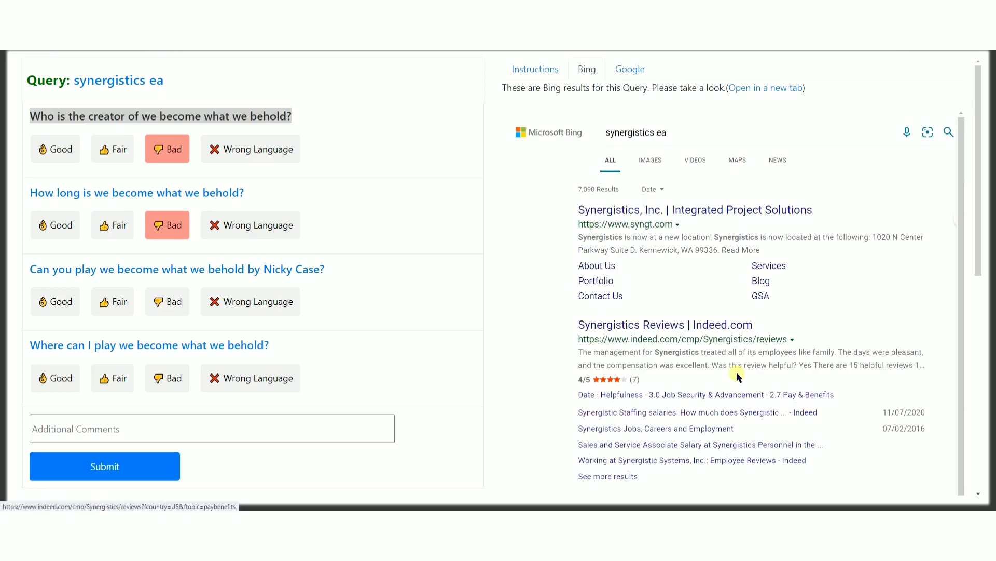
scroll(724, 375, down, 3)
scroll(715, 379, down, 1)
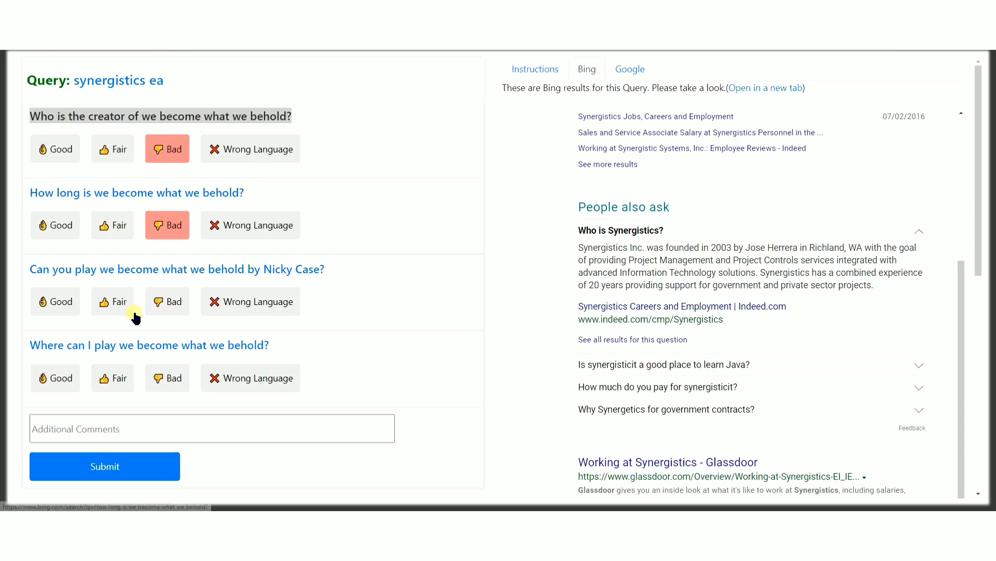
Rate the "Can you play" and "Where can I play we become what we behold?" questions as Bad
drag(314, 270, 326, 274)
triple_click(326, 274)
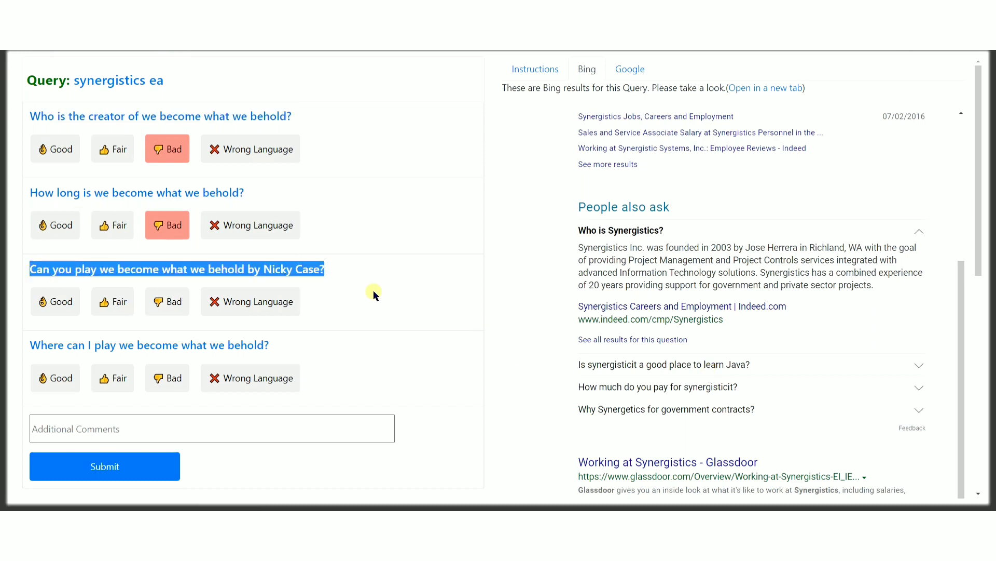
click(176, 306)
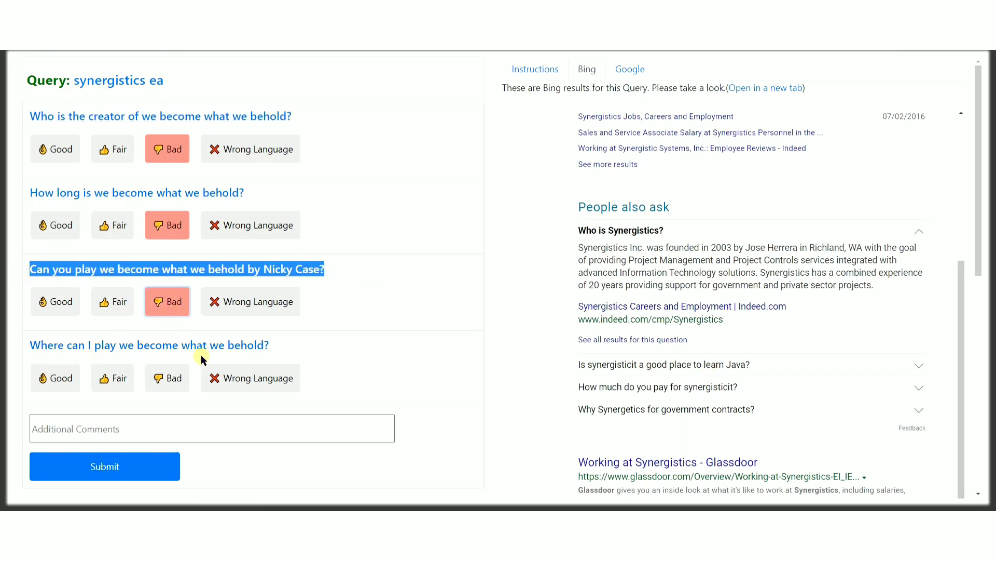
click(178, 381)
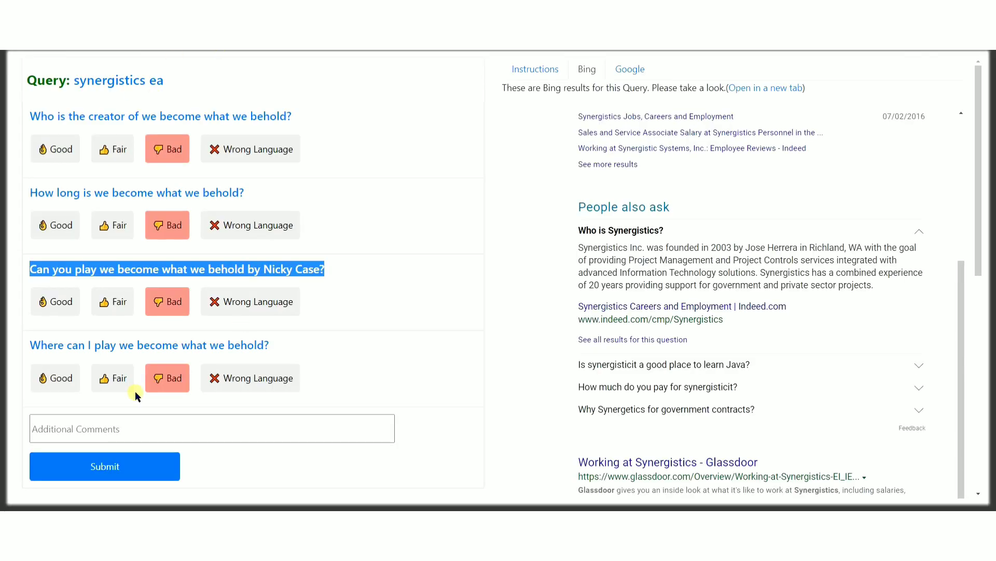
Check the creator question's Bing results, opening the People also ask entry "Who developed we become what we behold?"
click(176, 116)
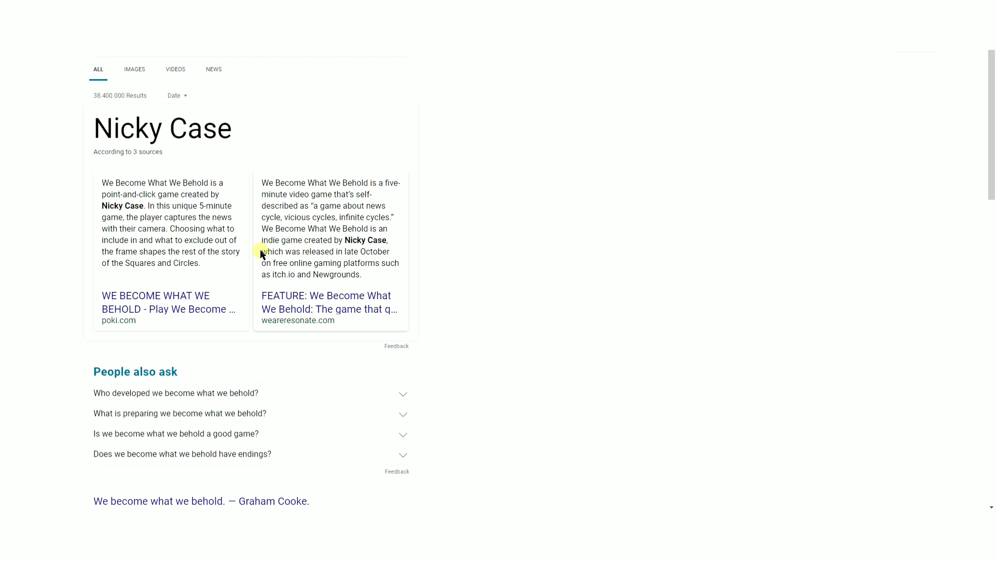
scroll(263, 254, down, 4)
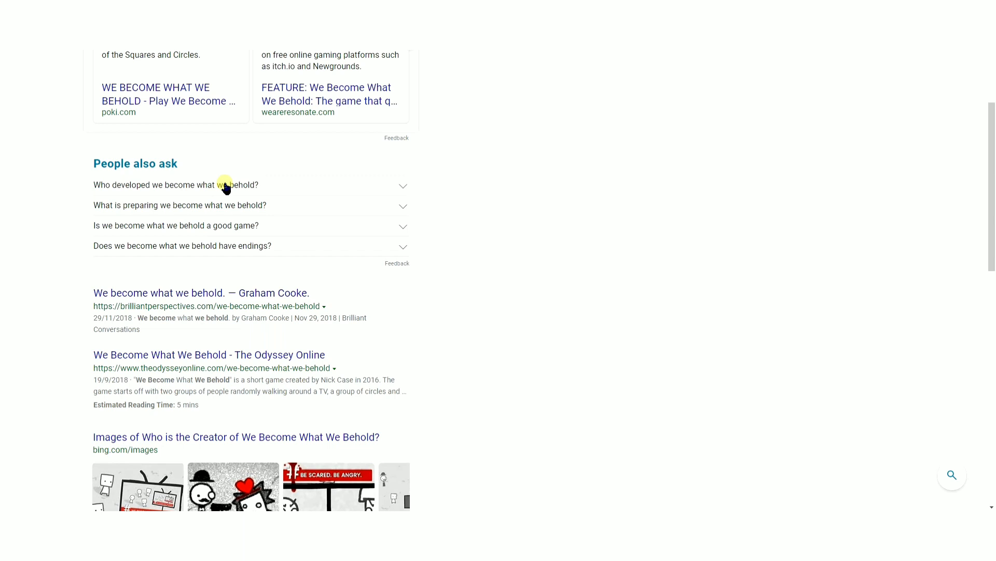
click(403, 188)
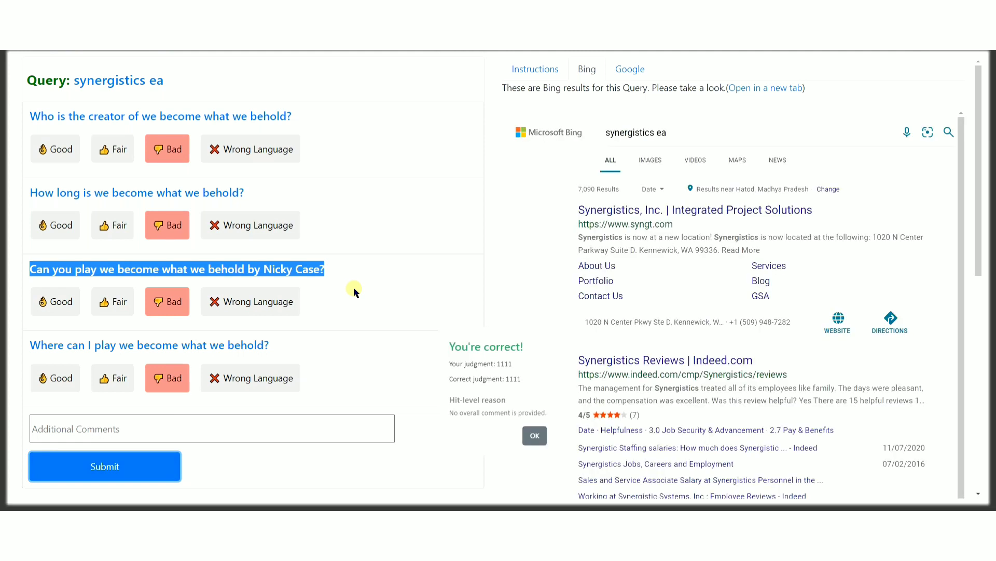
Acknowledge the feedback on the synergistics ea judgment and close the qualification test's result message
click(535, 436)
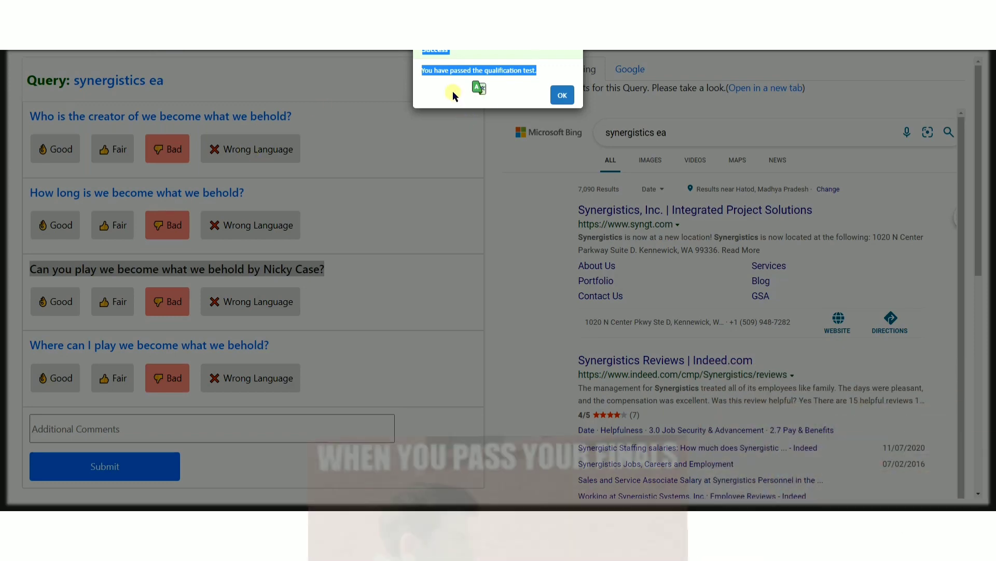
click(440, 71)
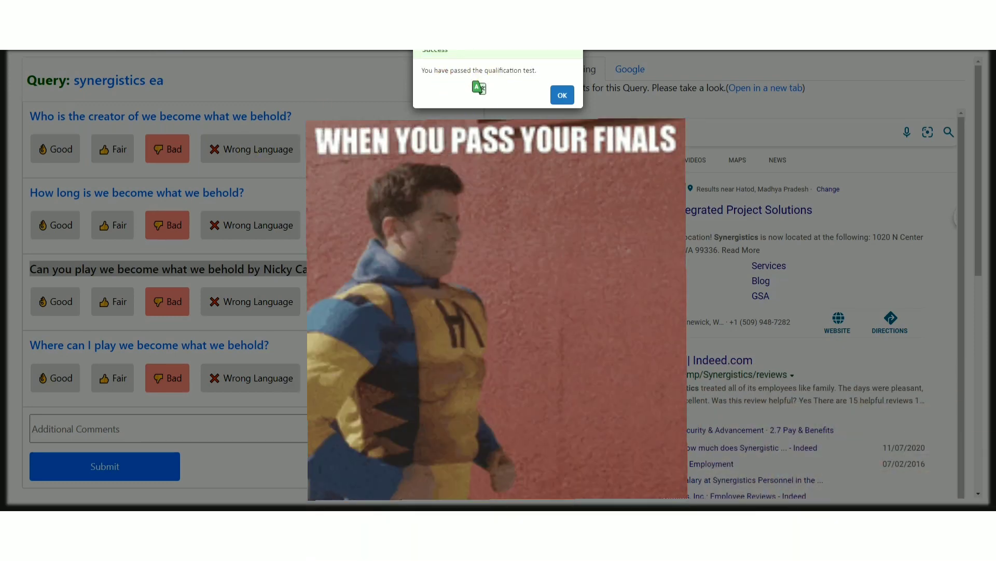
click(562, 95)
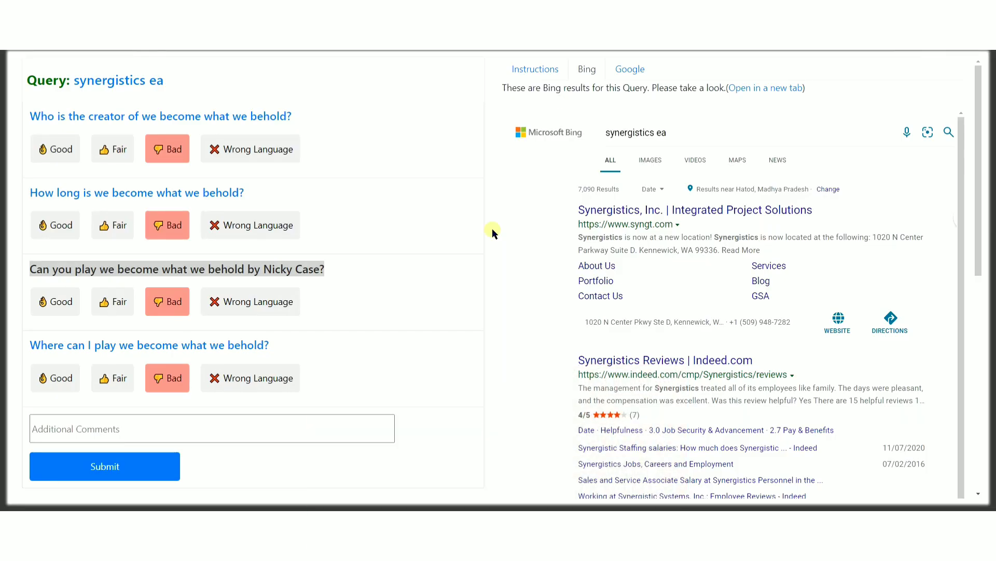